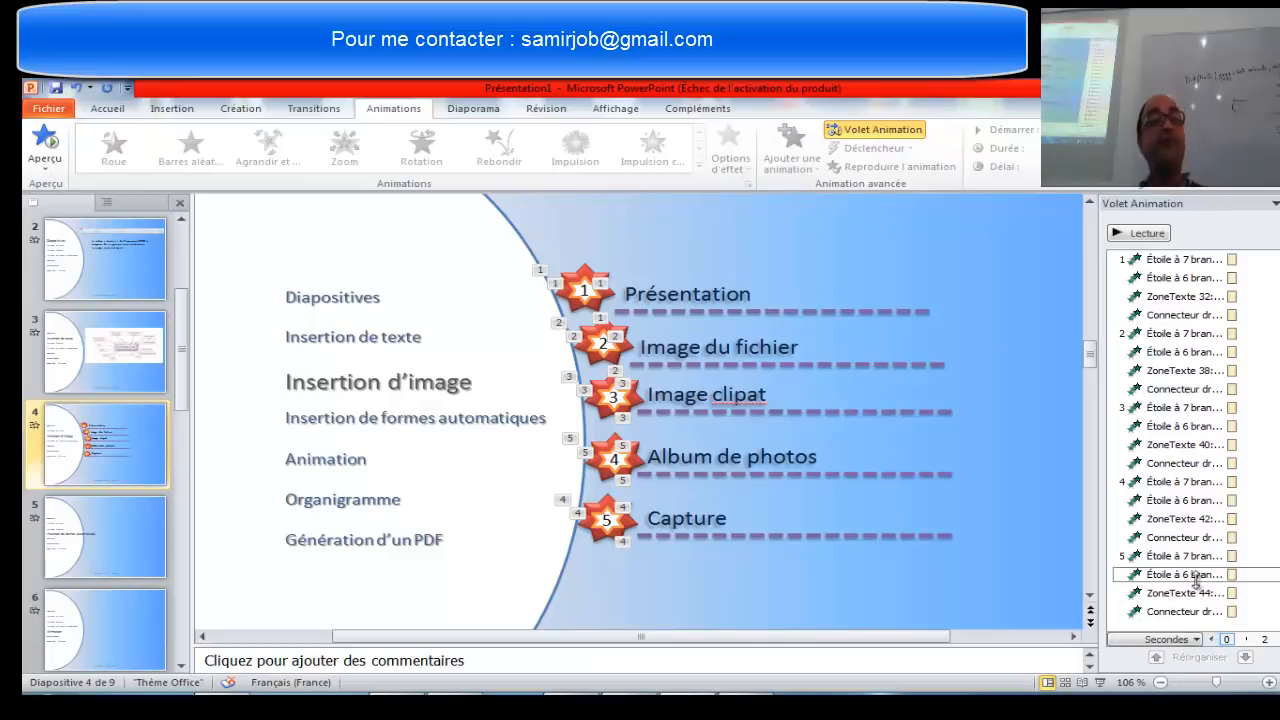
left_click(1161, 561)
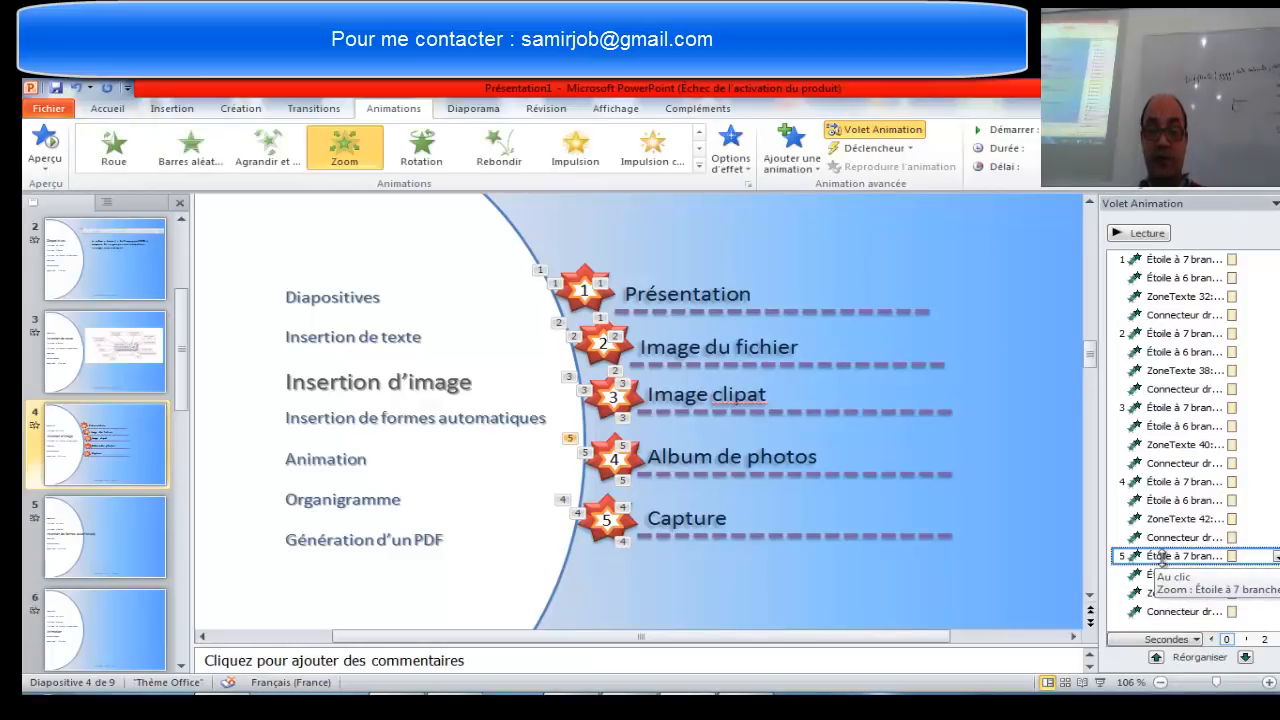
left_click(1275, 556)
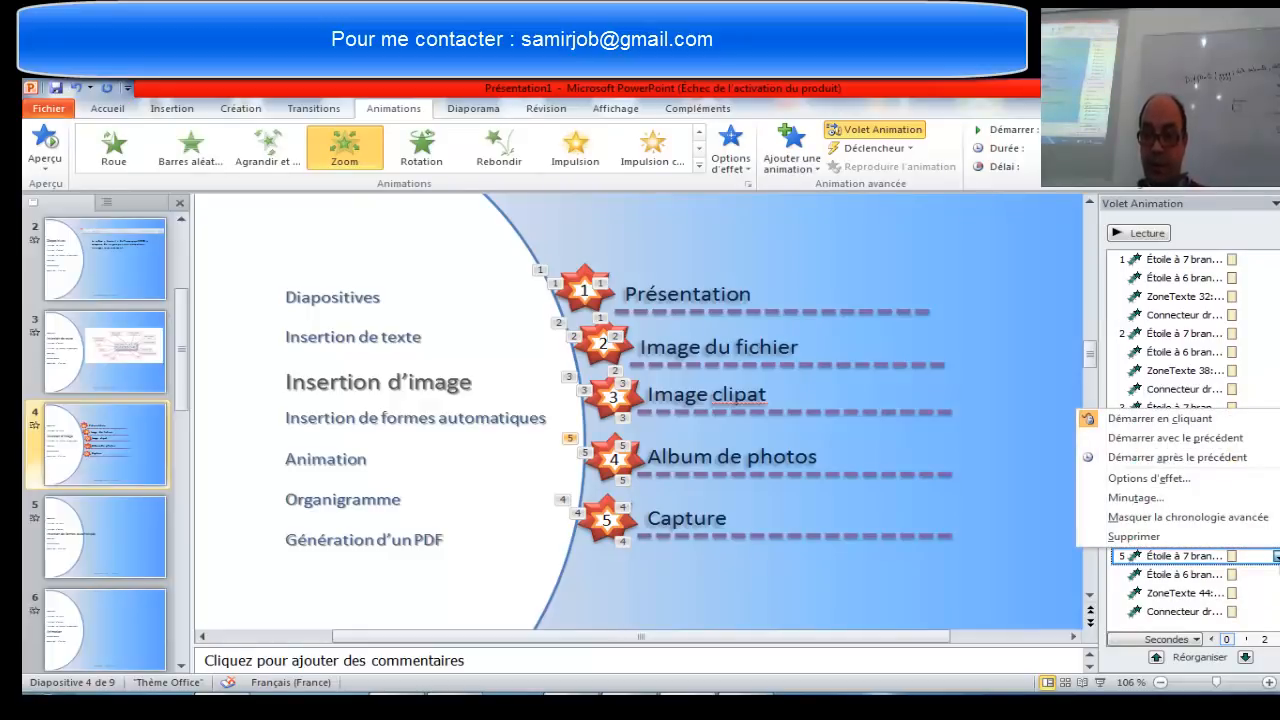
left_click(1122, 667)
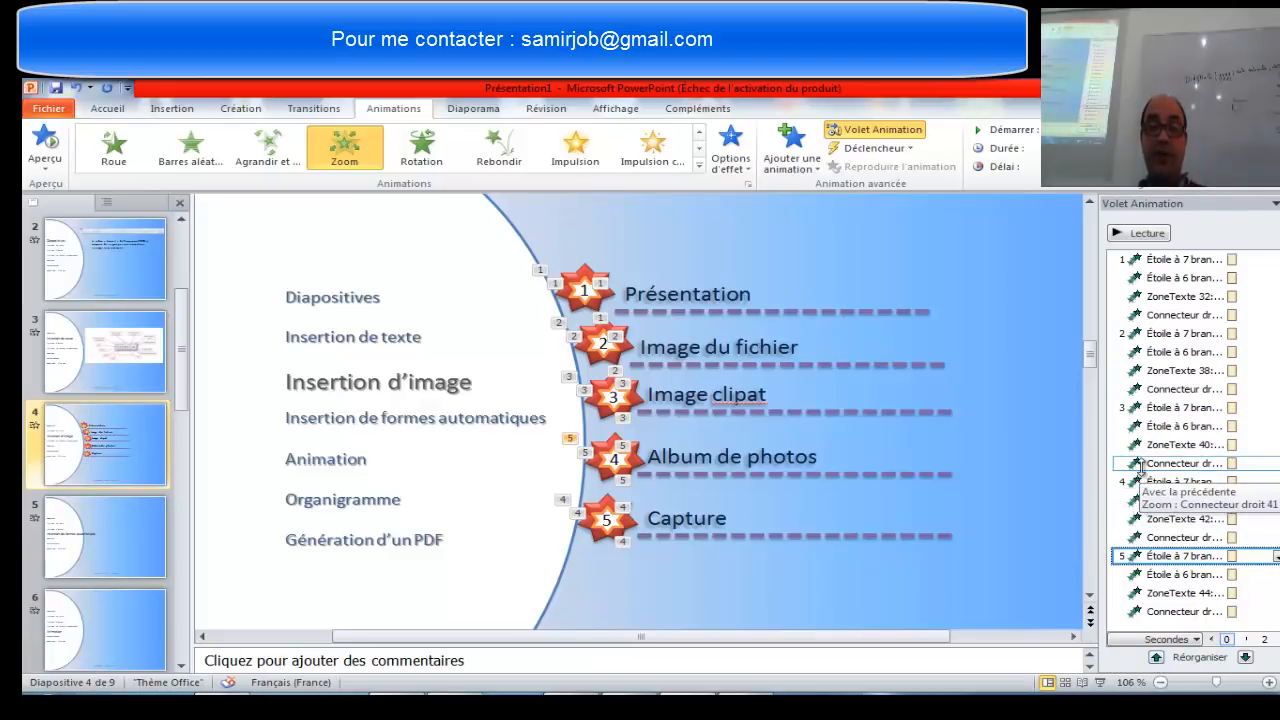
left_click(1156, 658)
left_click(1156, 658)
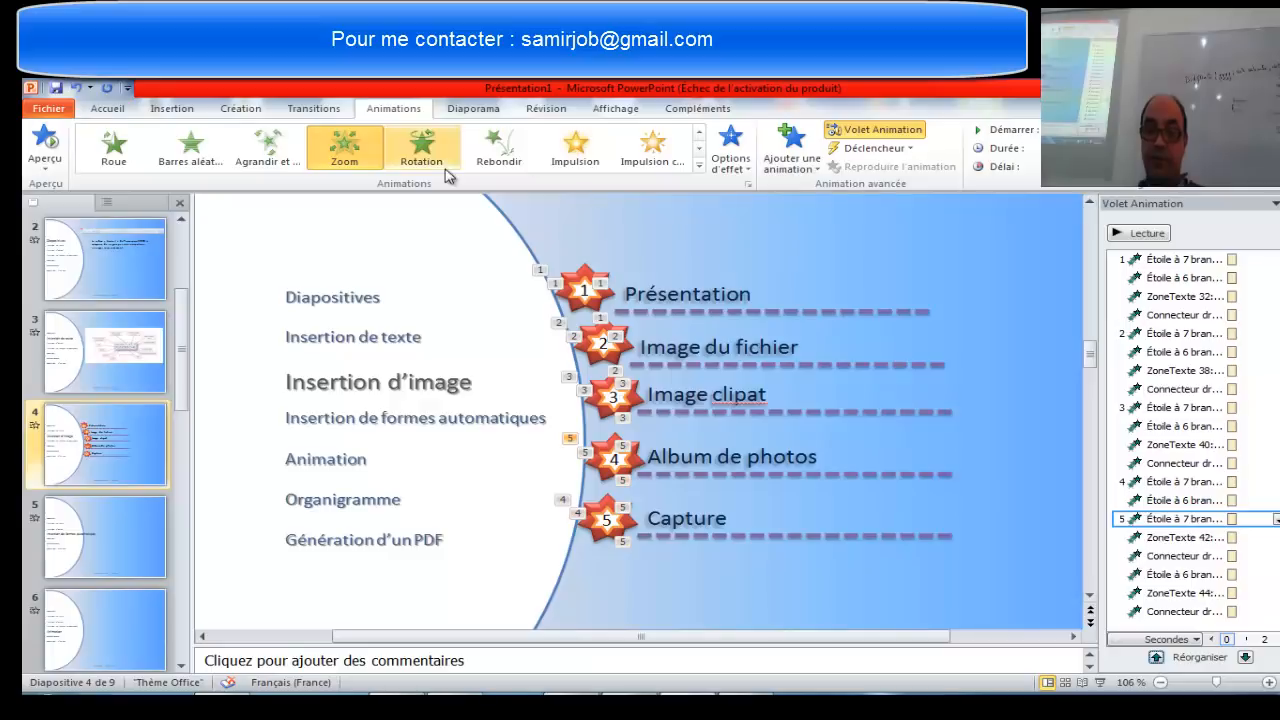
left_click(80, 89)
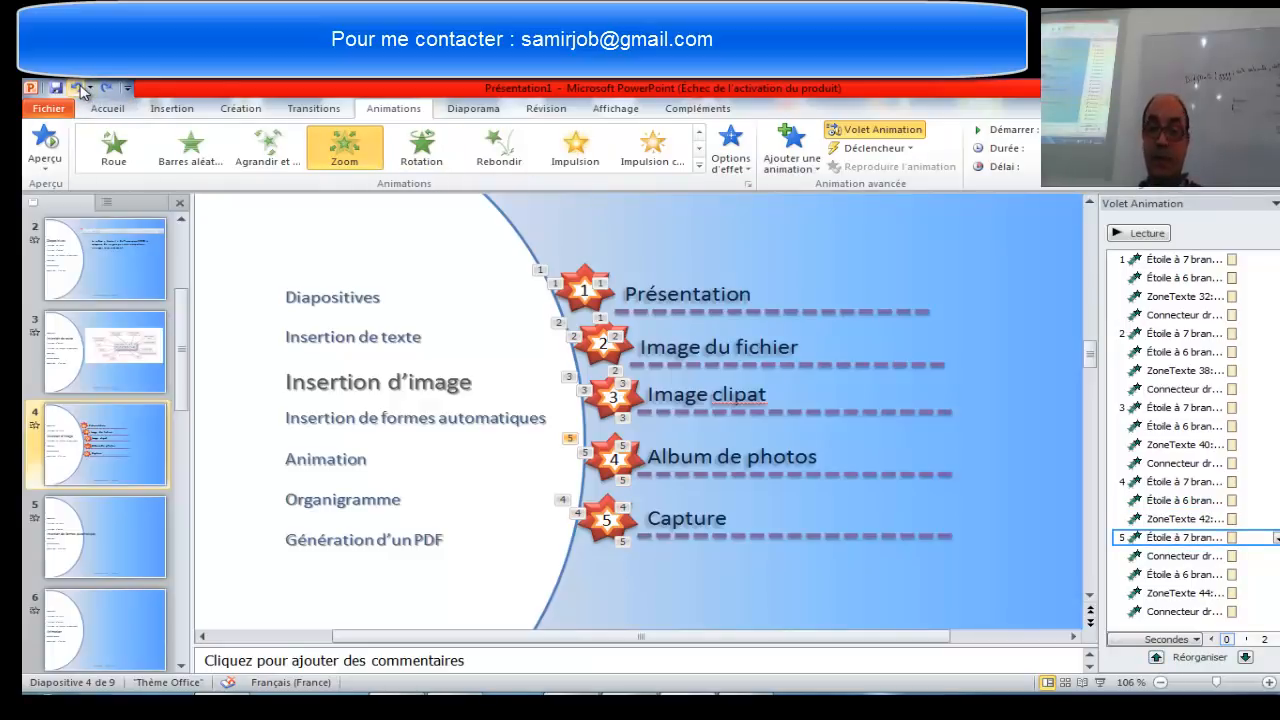
left_click(80, 89)
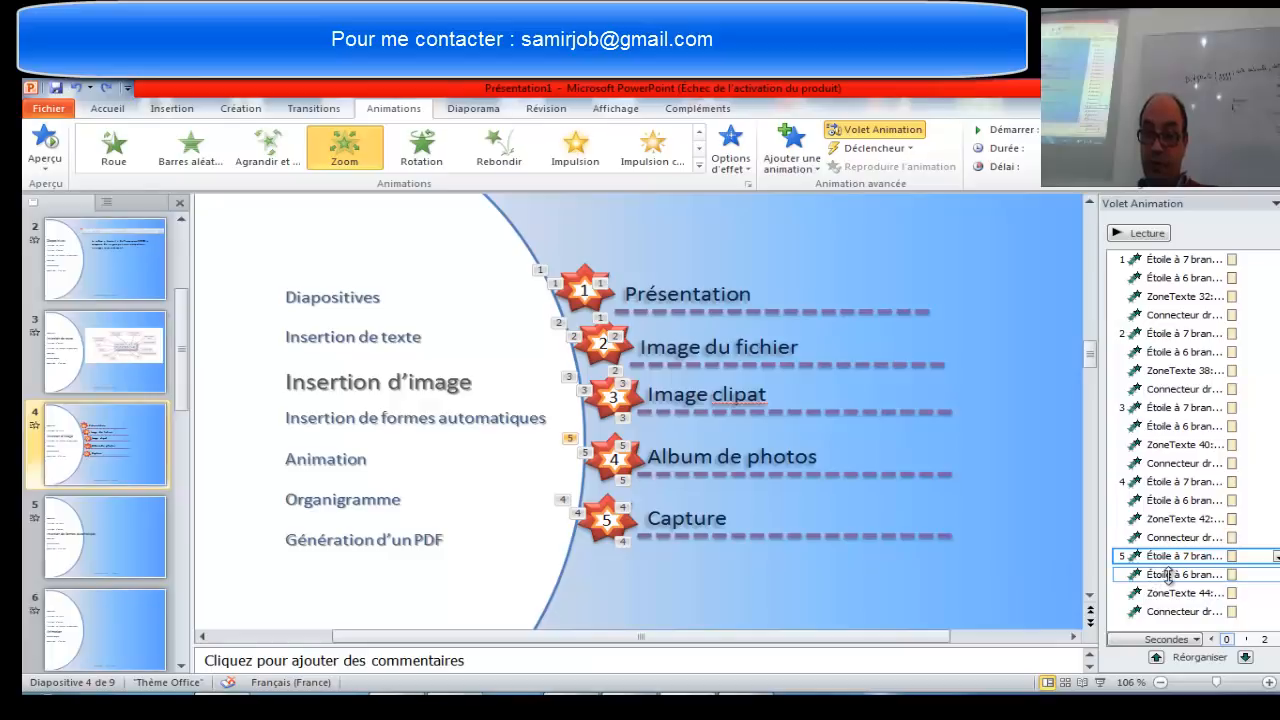
left_click(1276, 557)
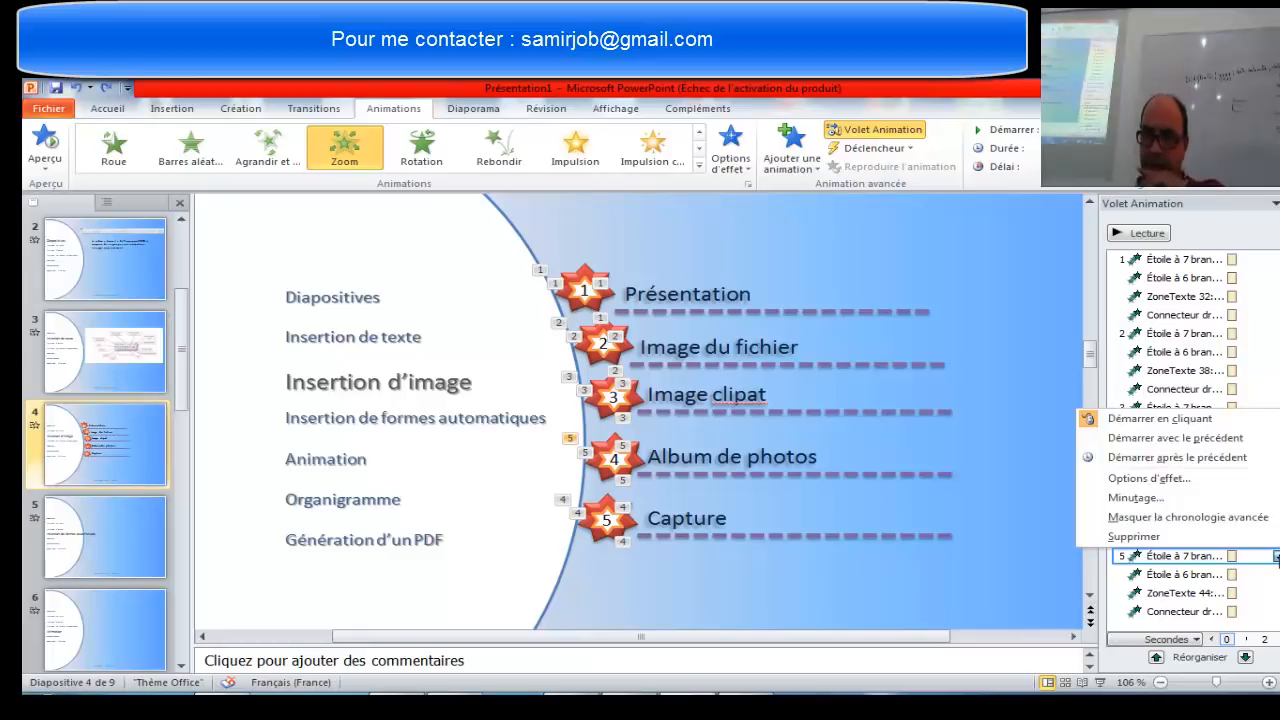
left_click(1274, 594)
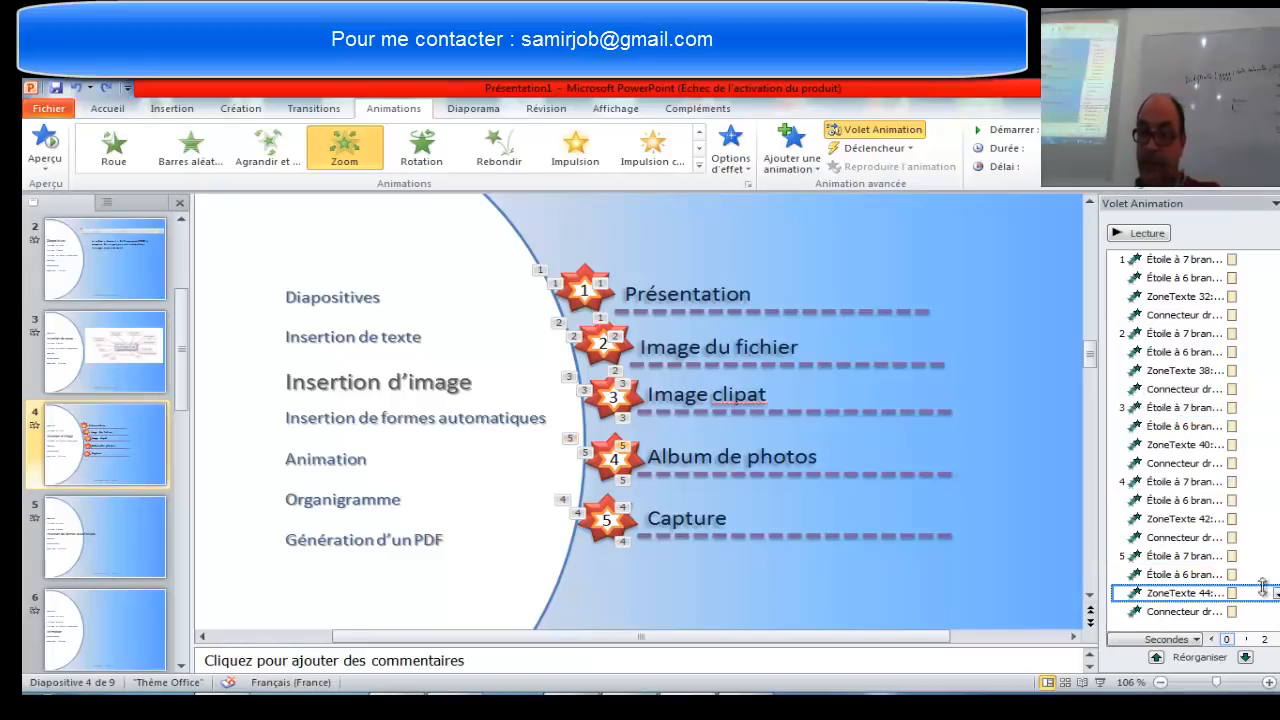
Move the four "Album de photos" animations together ahead of the "Capture" group so they play at click 4.
left_click(1198, 558)
left_click_drag(1200, 570, 1185, 612)
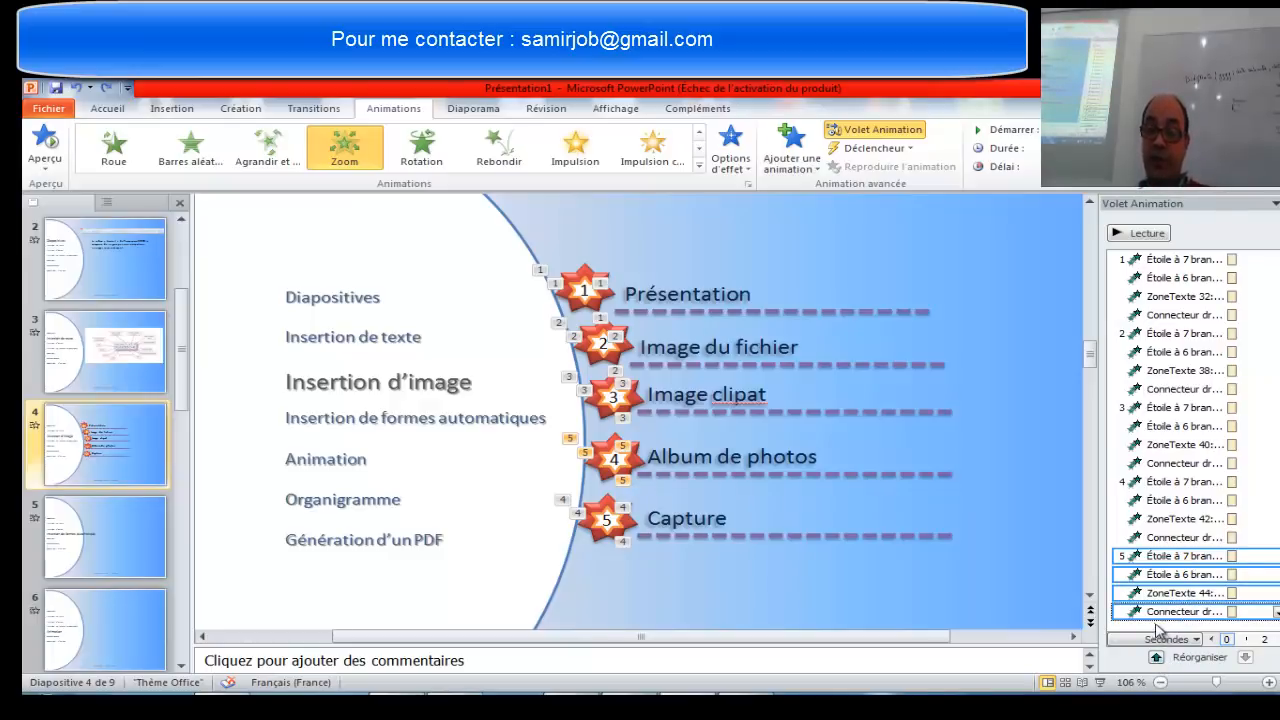
left_click(1156, 659)
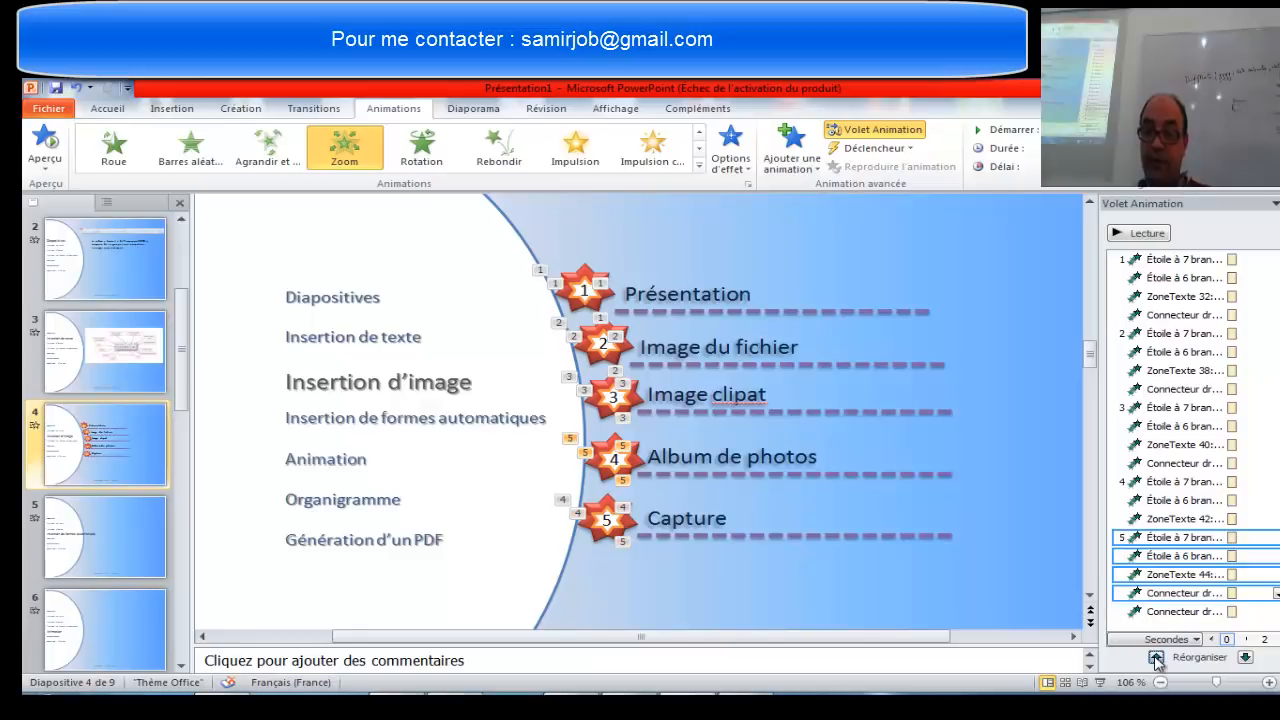
left_click(1156, 658)
left_click(1156, 658)
left_click(1156, 658)
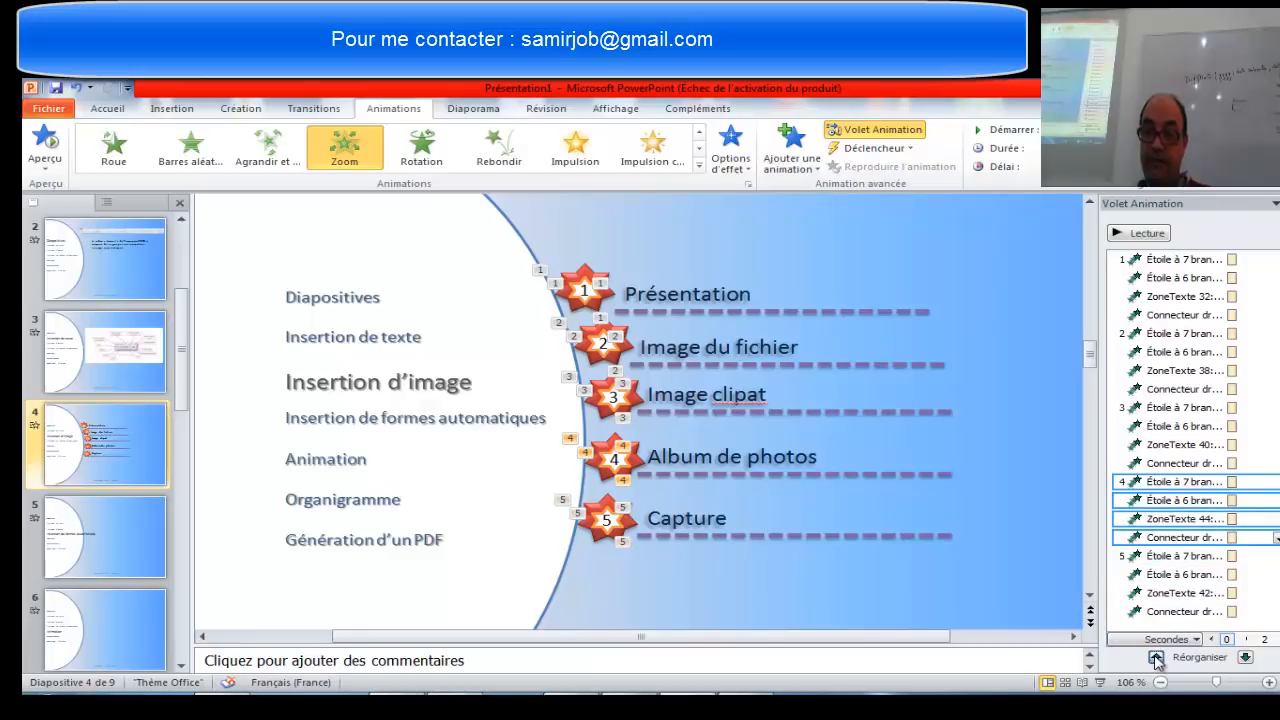
left_click(1156, 659)
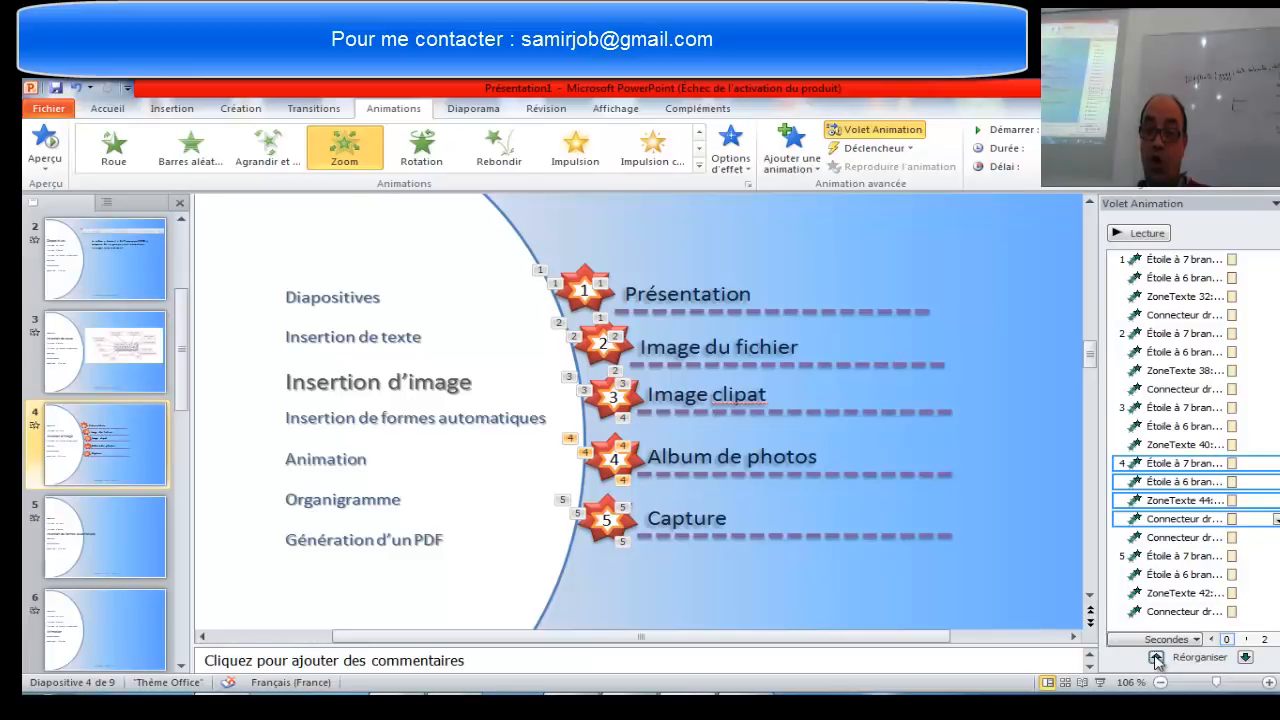
left_click(1245, 657)
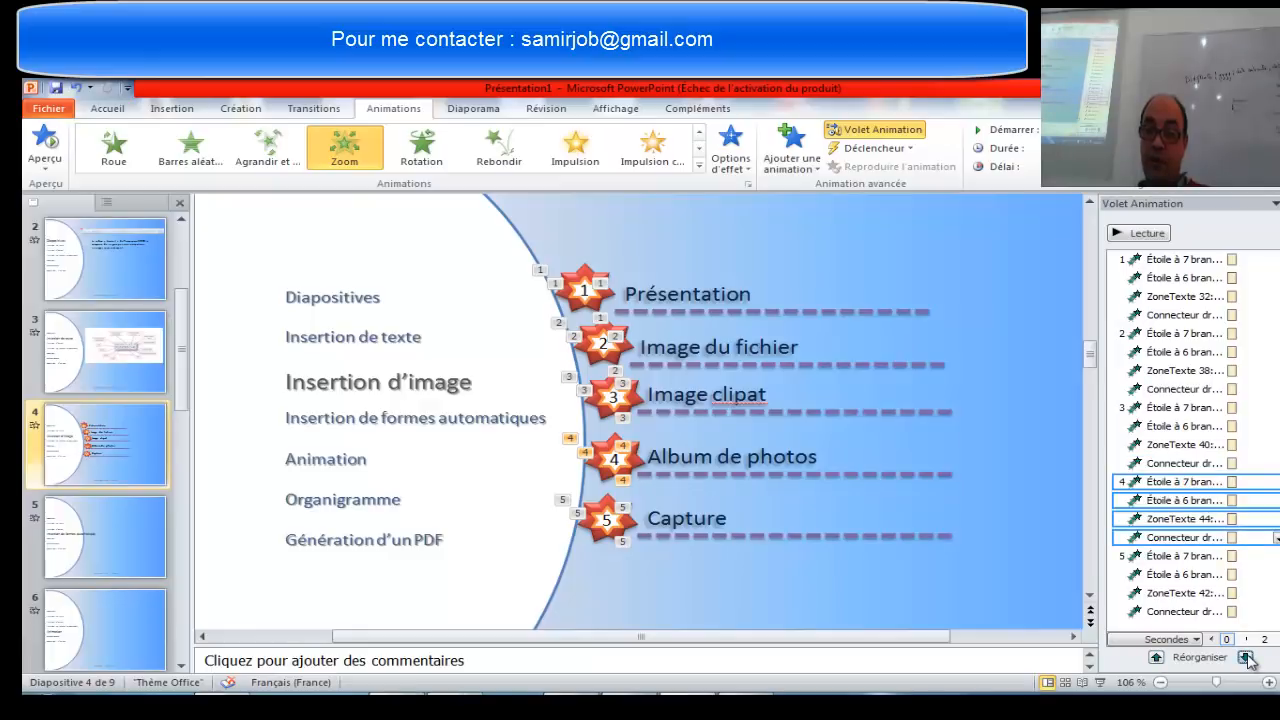
left_click(805, 578)
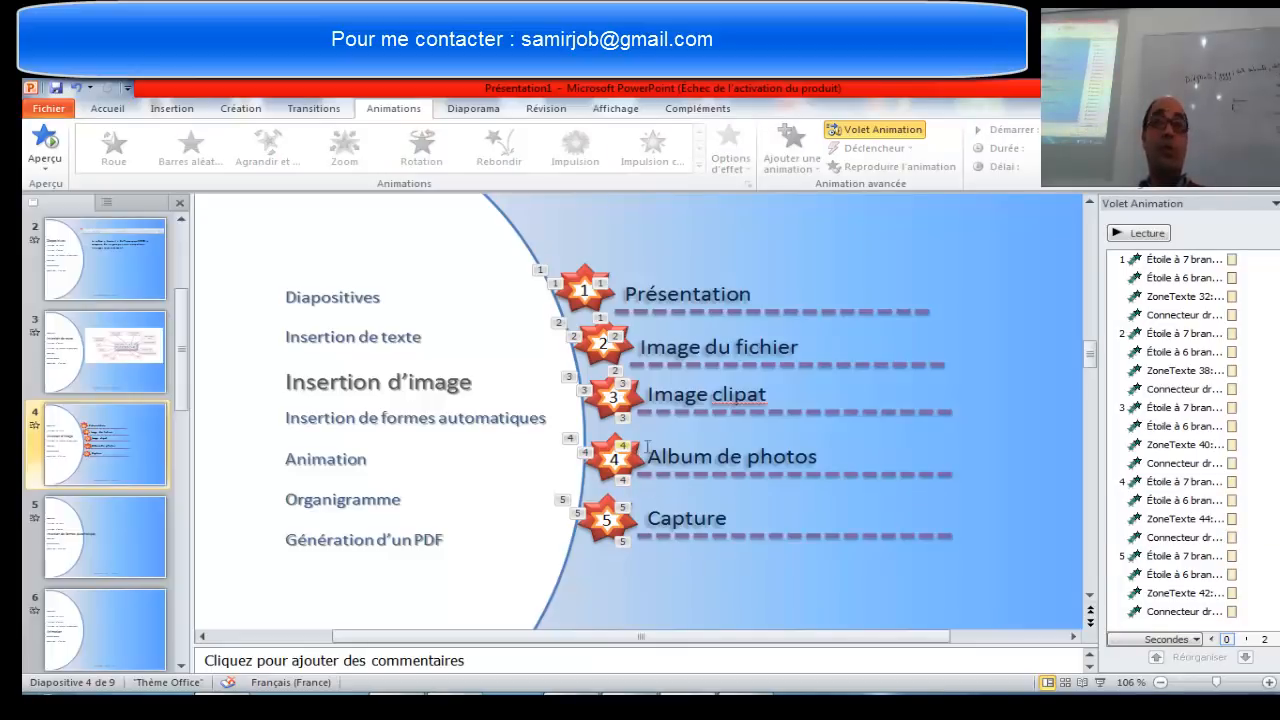
Play the slide show from the "Insertion d'image" slide to check the order of its animations.
left_click(1099, 682)
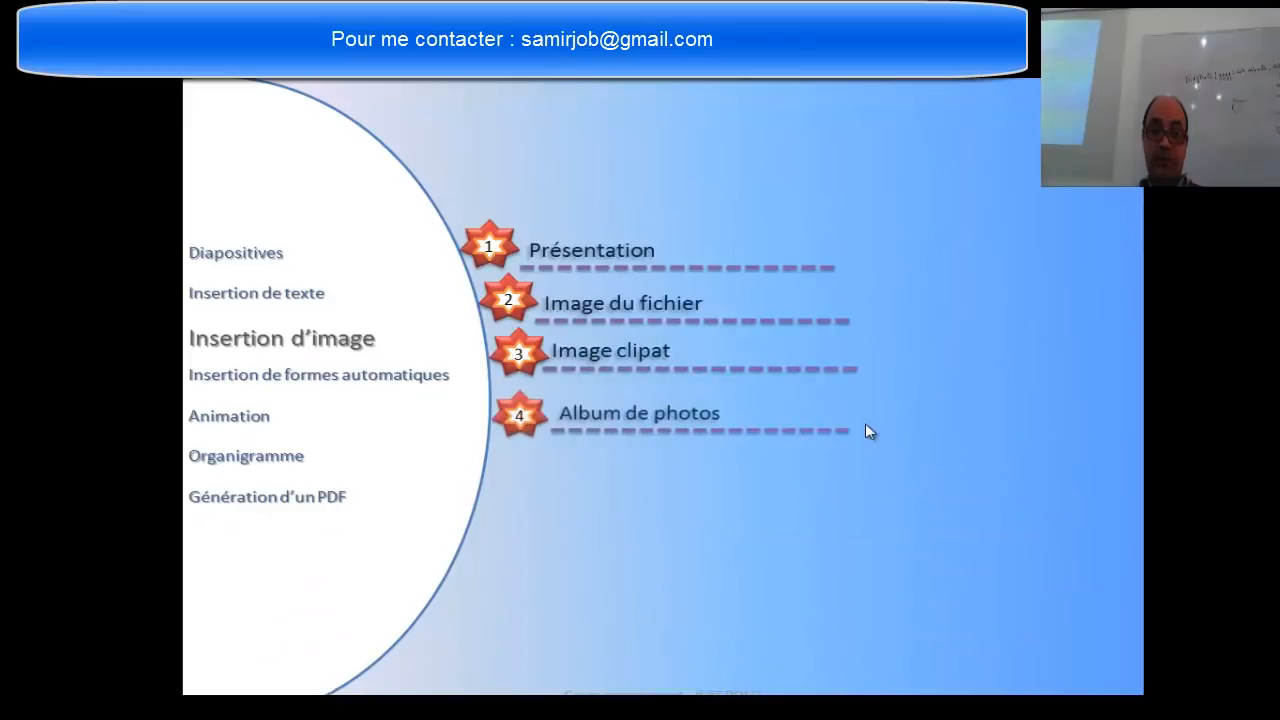
left_click(866, 425)
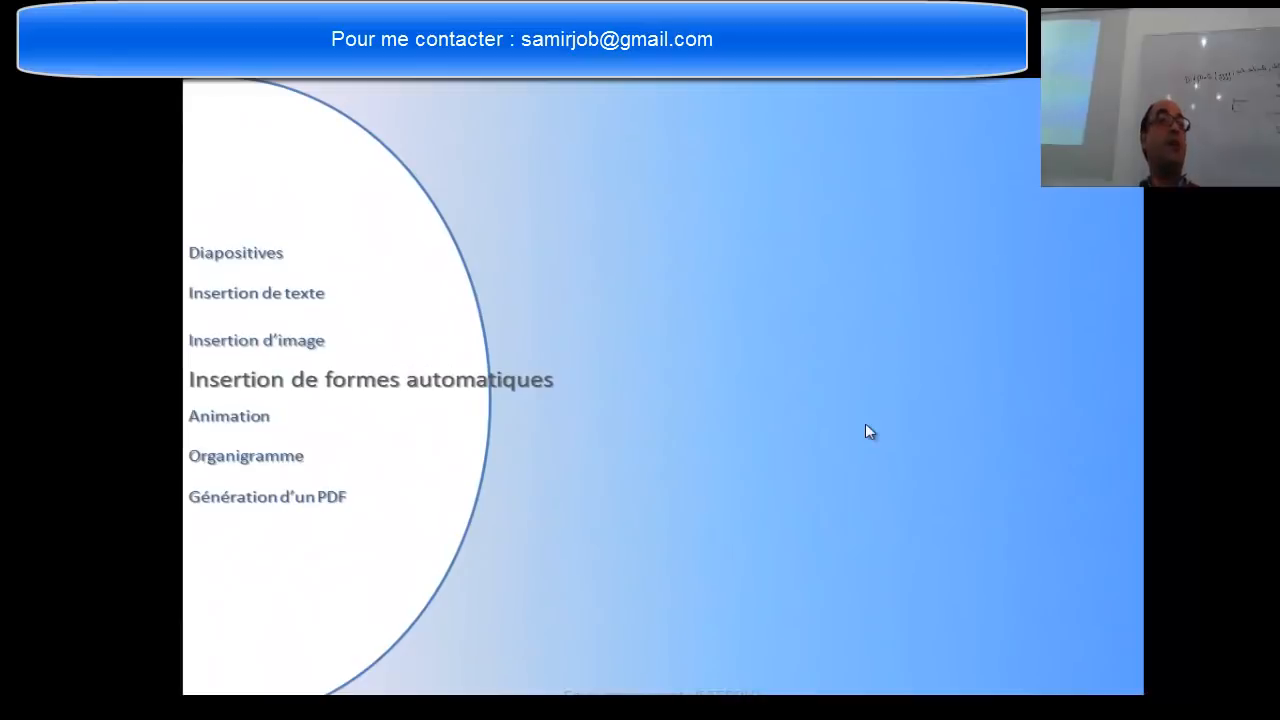
key("Escape")
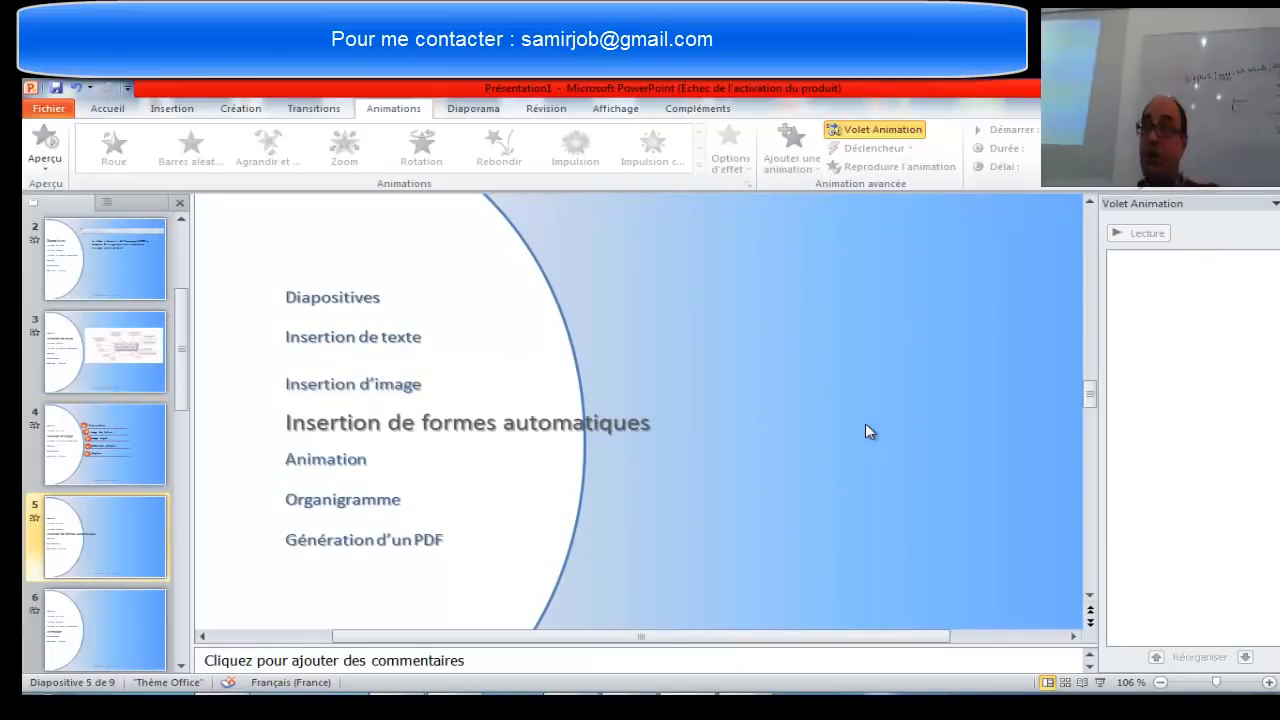
Set the four "Présentation" animations on slide 4 to start with the previous one and check them in the slide show.
left_click(138, 462)
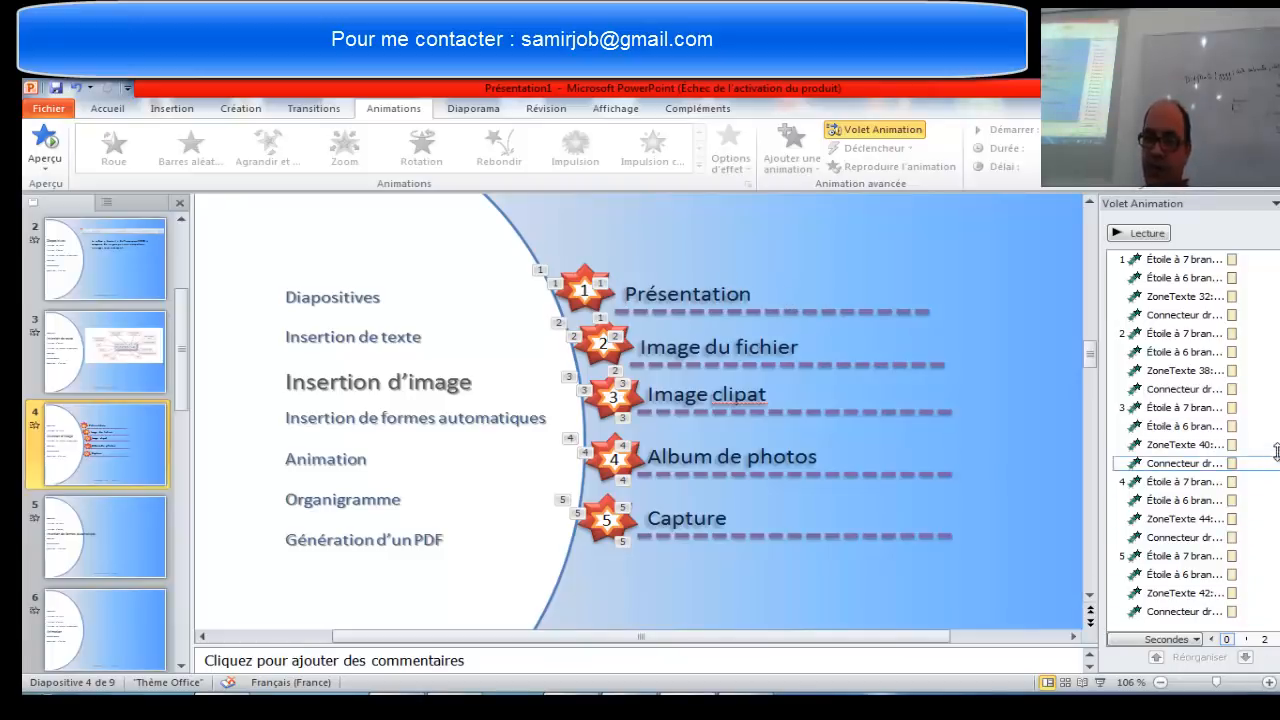
left_click(1124, 260)
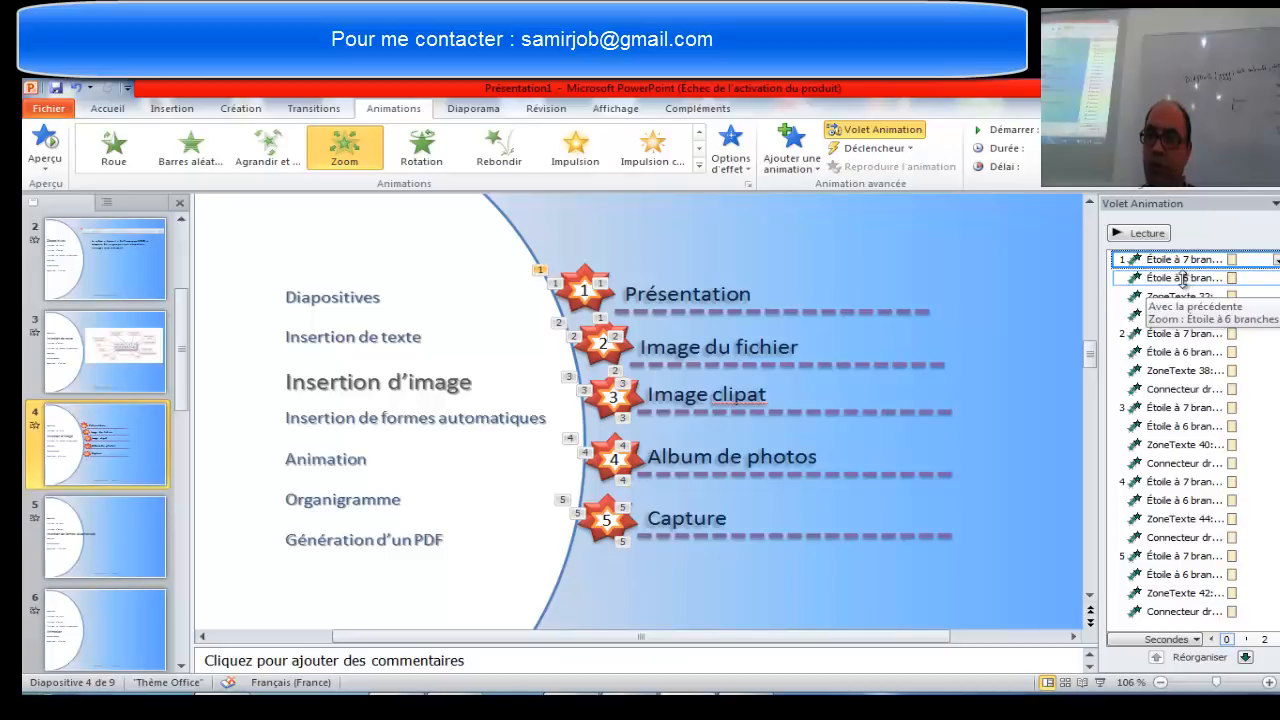
left_click(1183, 279, "ctrl")
left_click(1180, 297, "ctrl")
left_click(1176, 315, "ctrl")
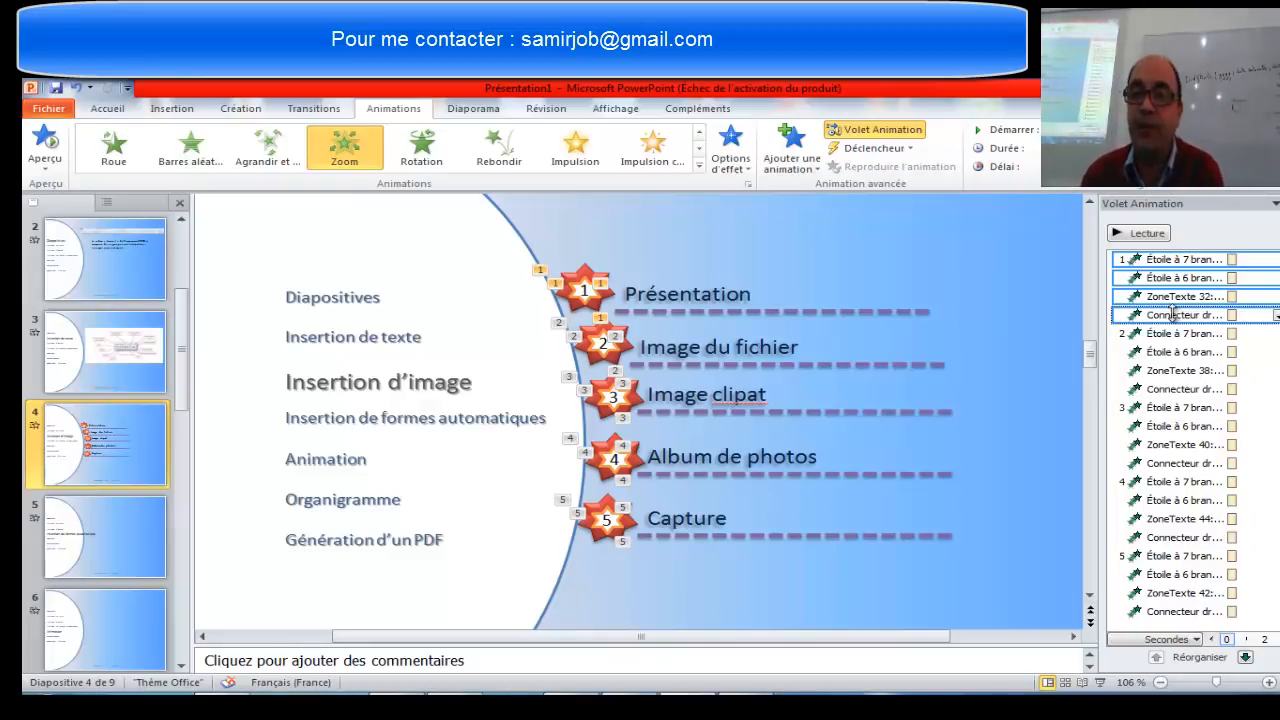
right_click(1160, 281)
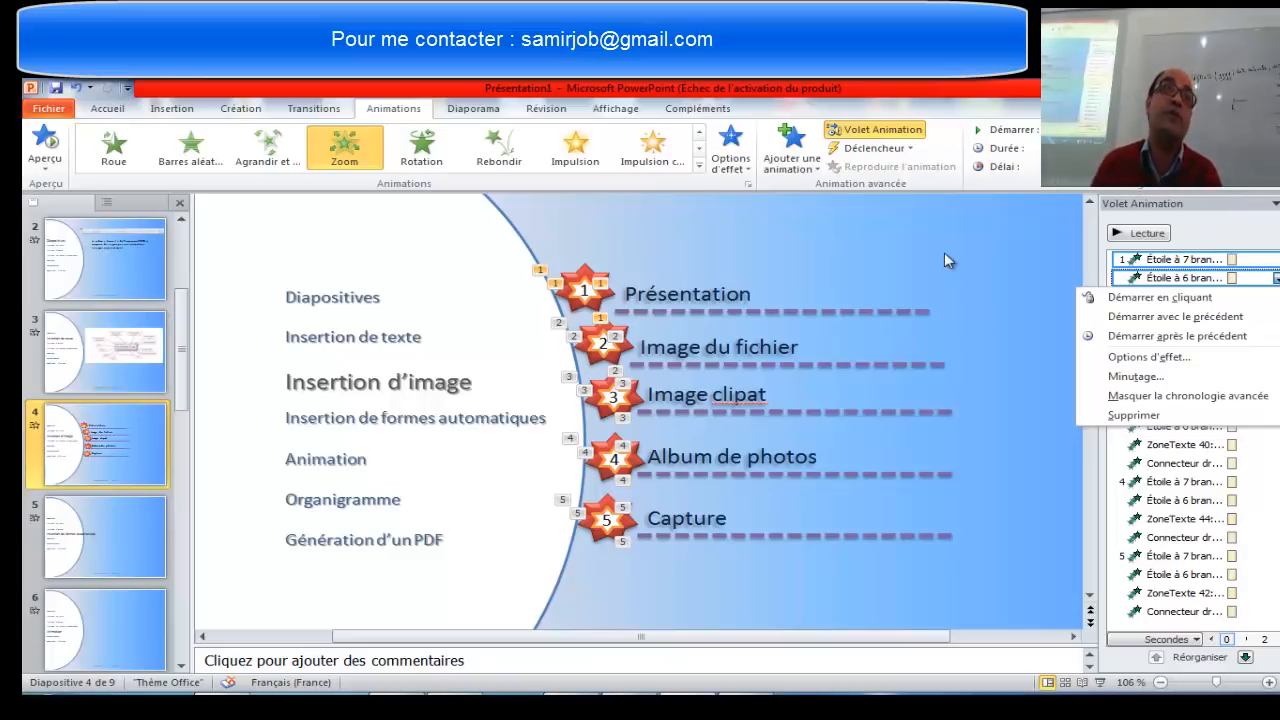
left_click(1175, 316)
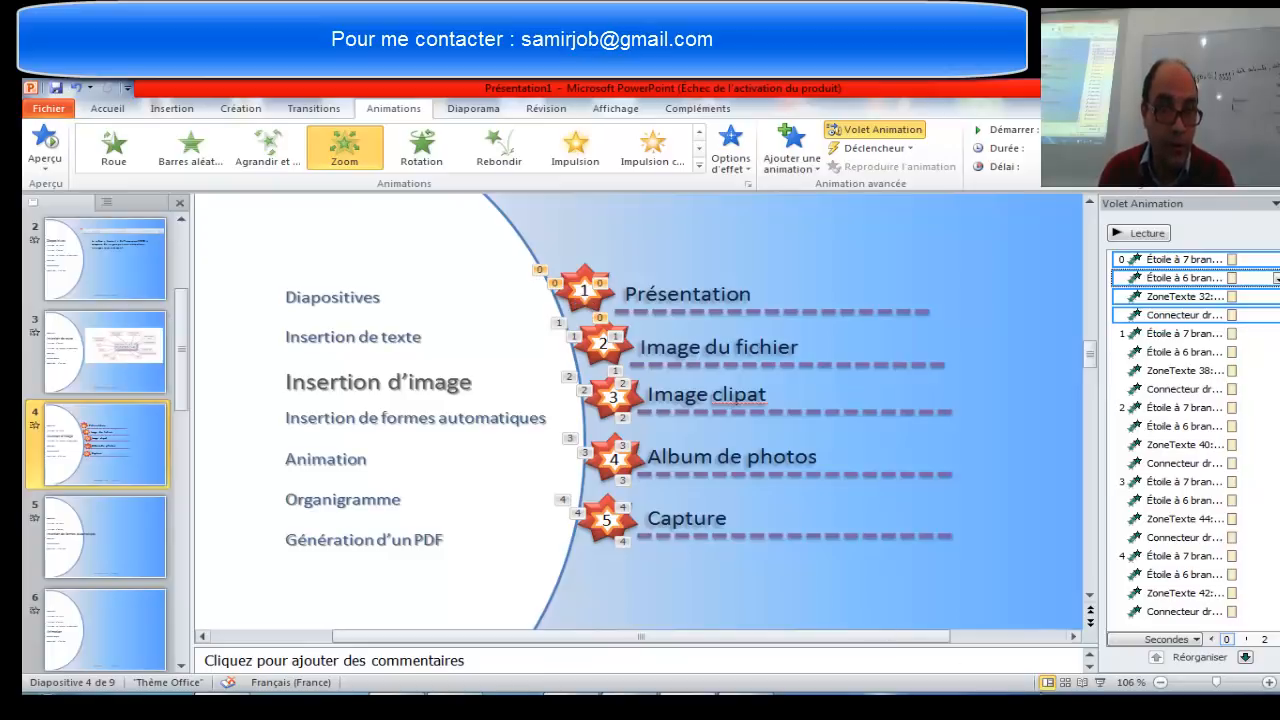
left_click(1099, 682)
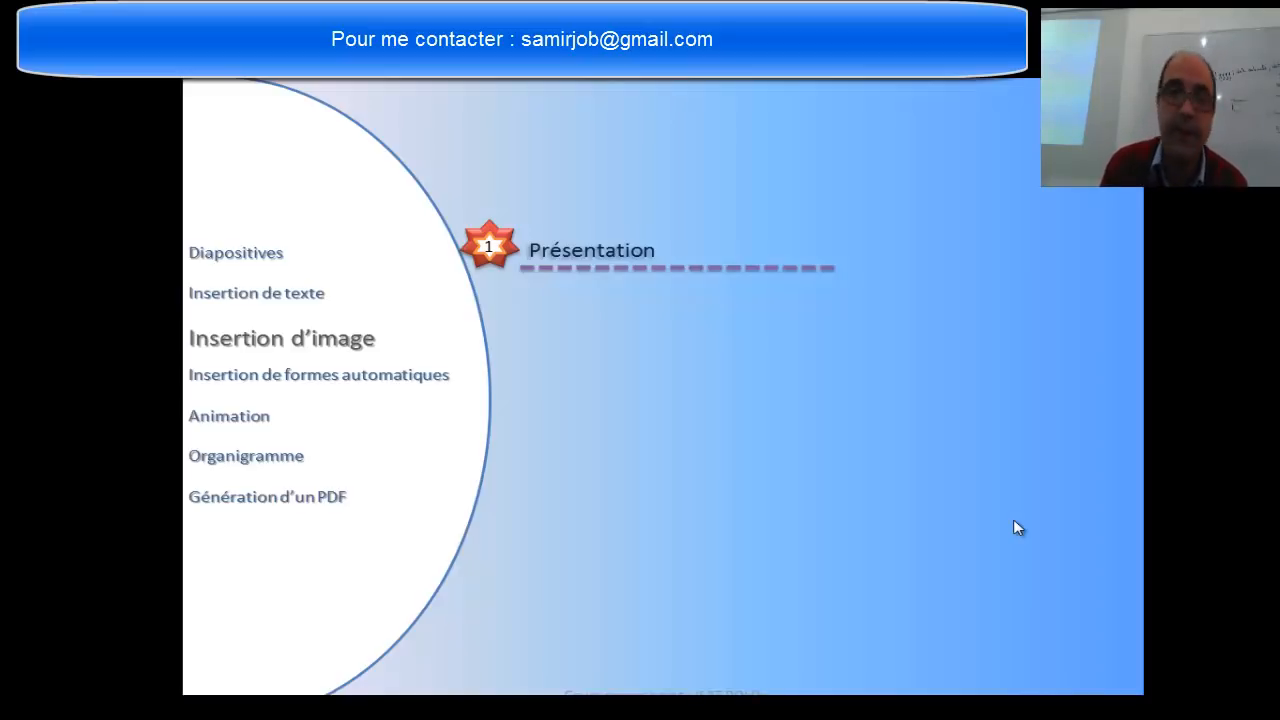
key("Escape")
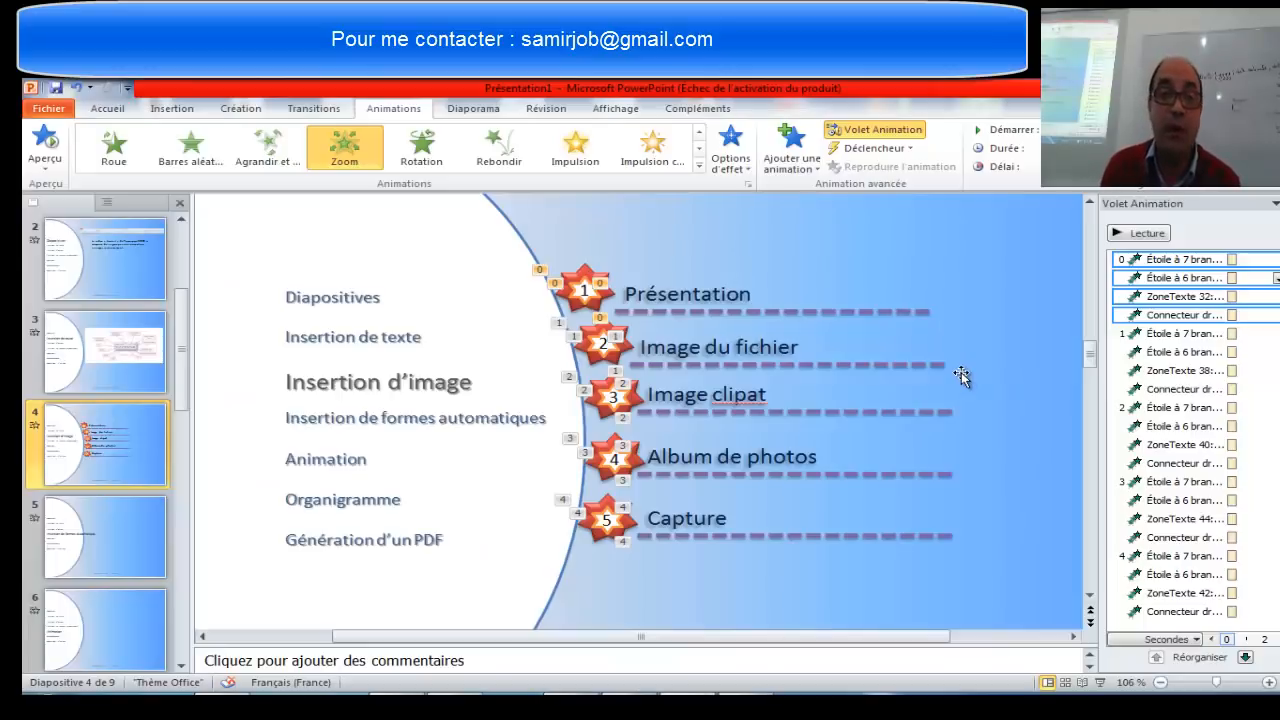
Save the presentation to the desktop as a PowerPoint file named Présentation1.
left_click(55, 90)
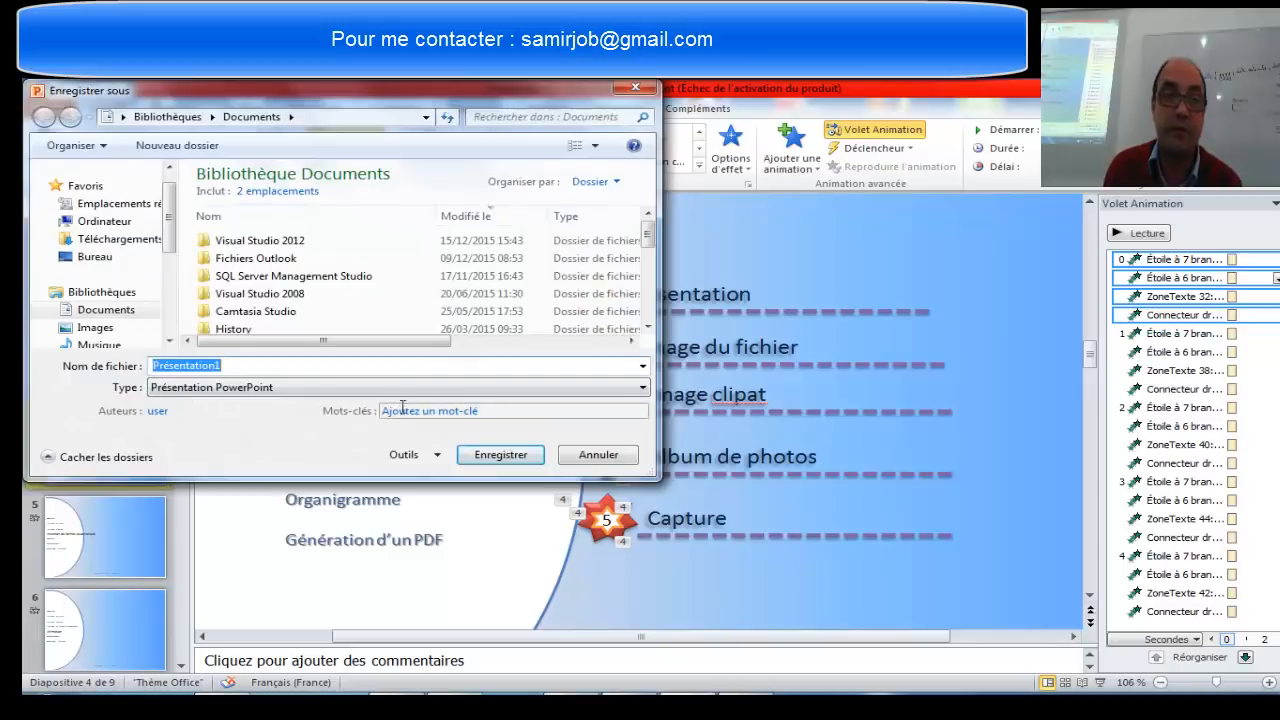
left_click(118, 258)
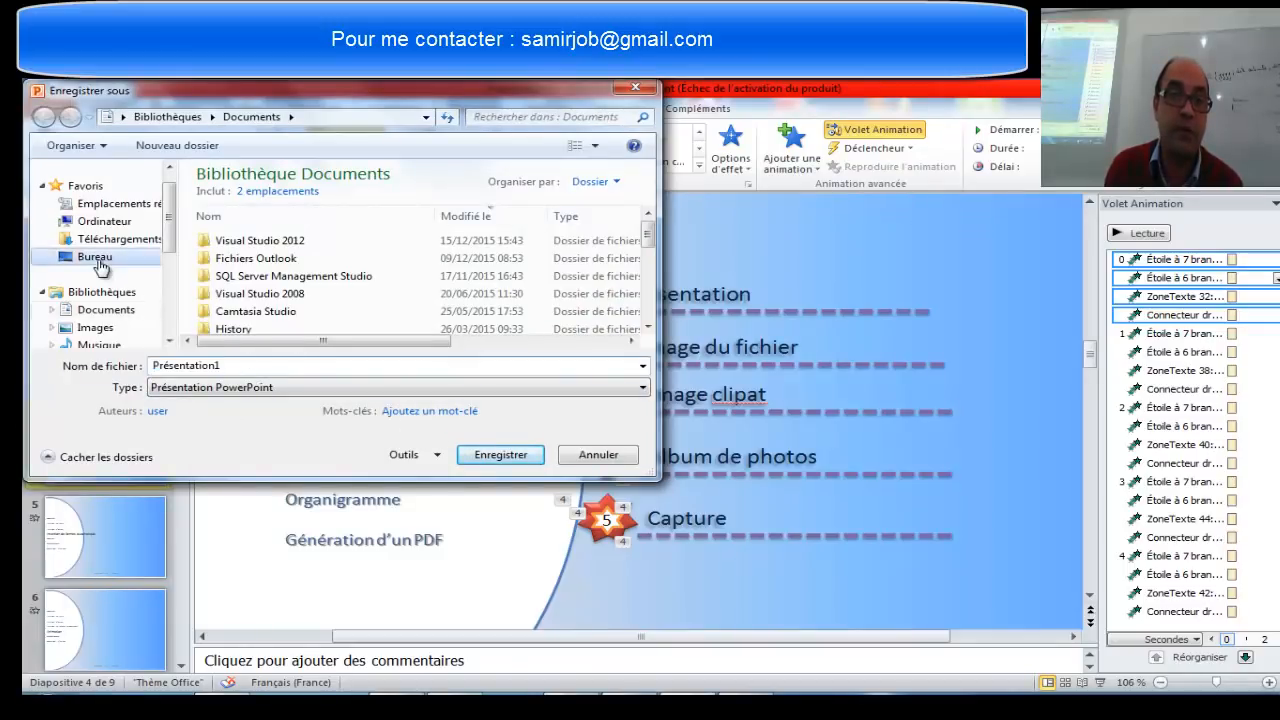
left_click(487, 455)
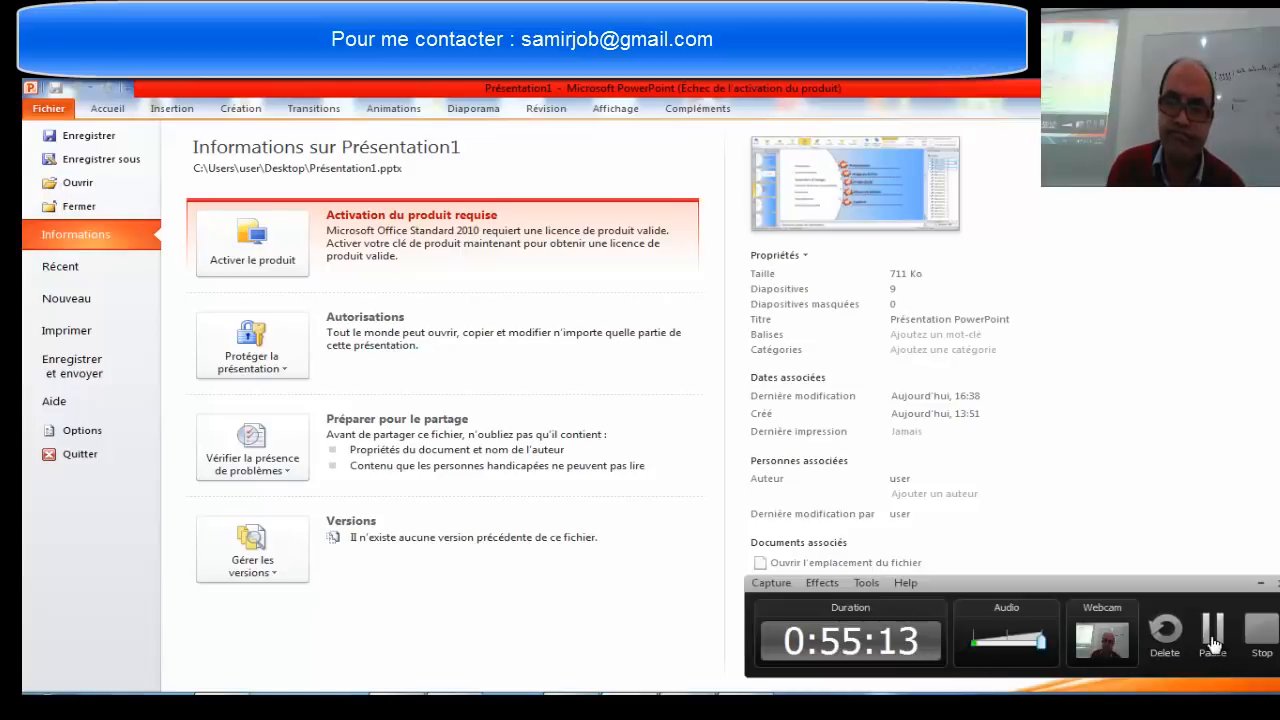
left_click(1215, 645)
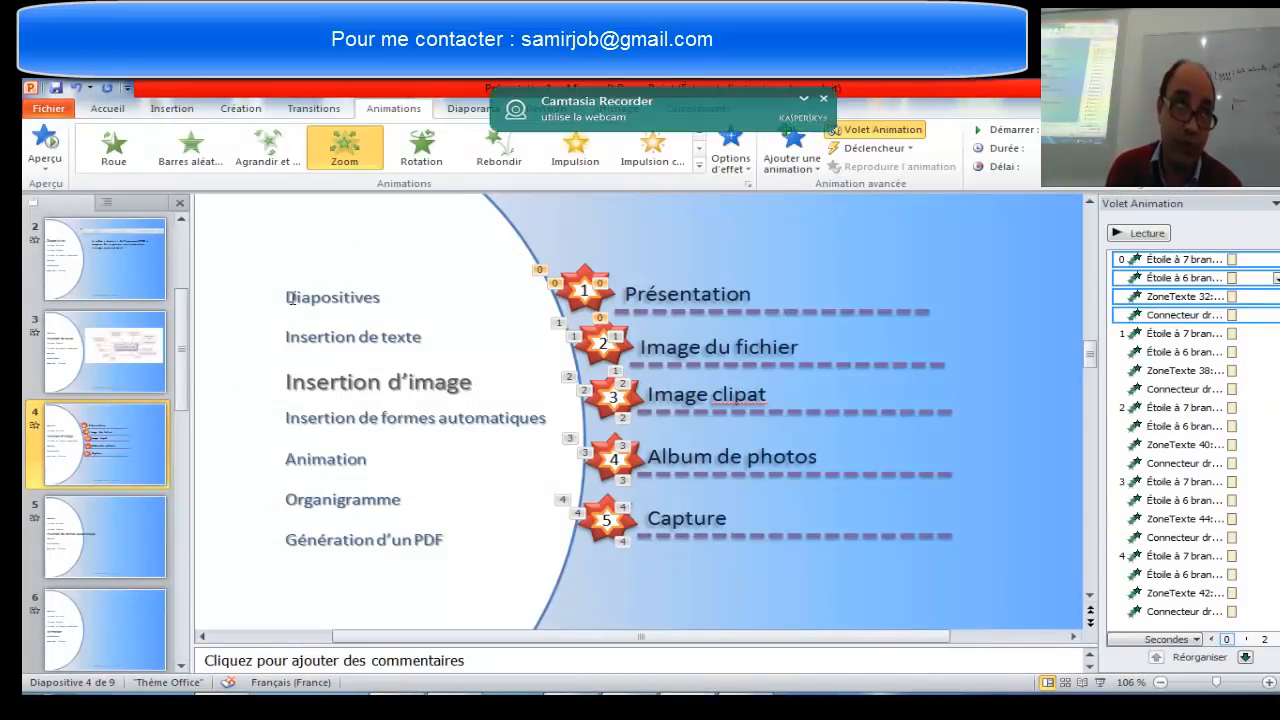
Save a PDF copy as Présentation1 on the desktop, replacing the existing file, and show the desktop.
left_click(45, 109)
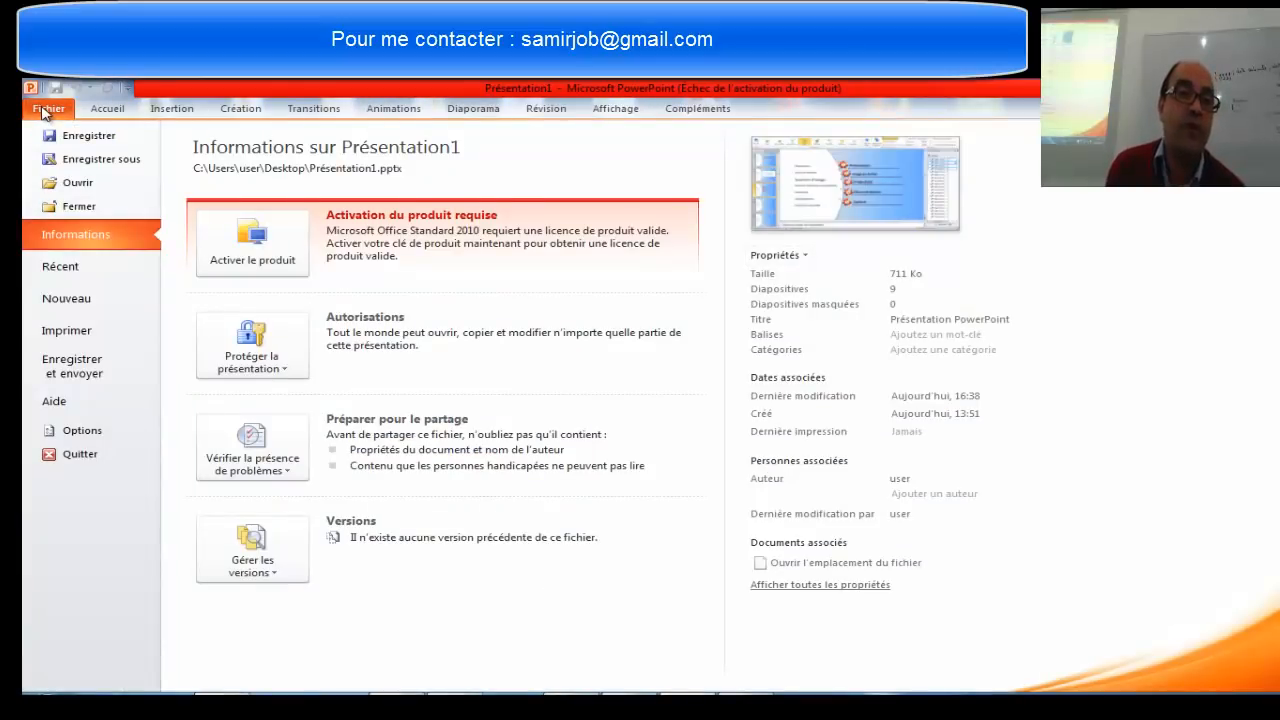
left_click(95, 159)
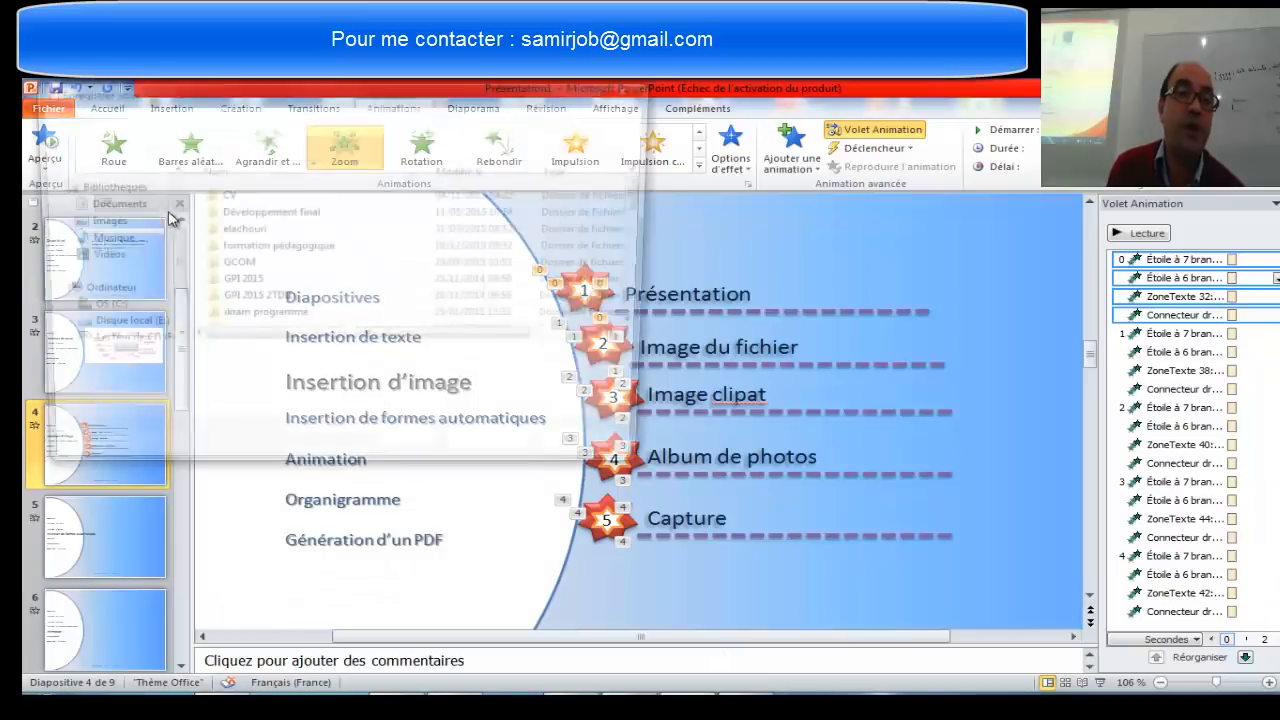
left_click(207, 394)
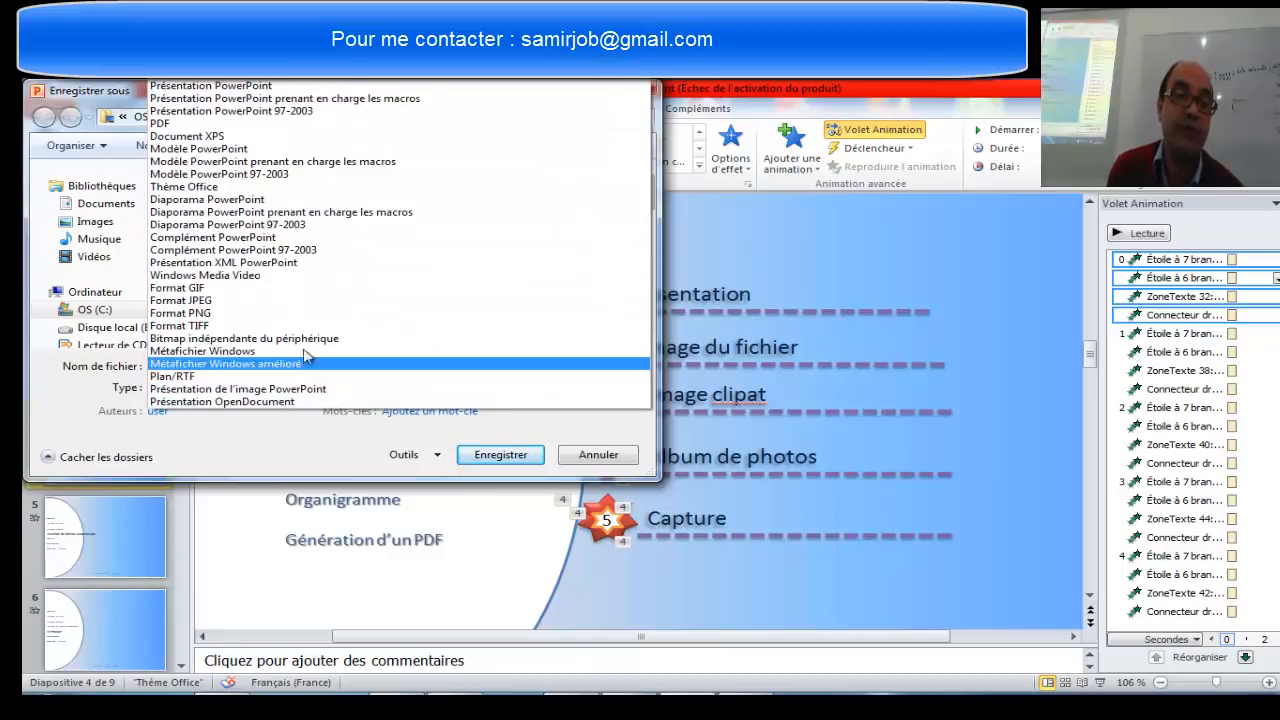
left_click(196, 124)
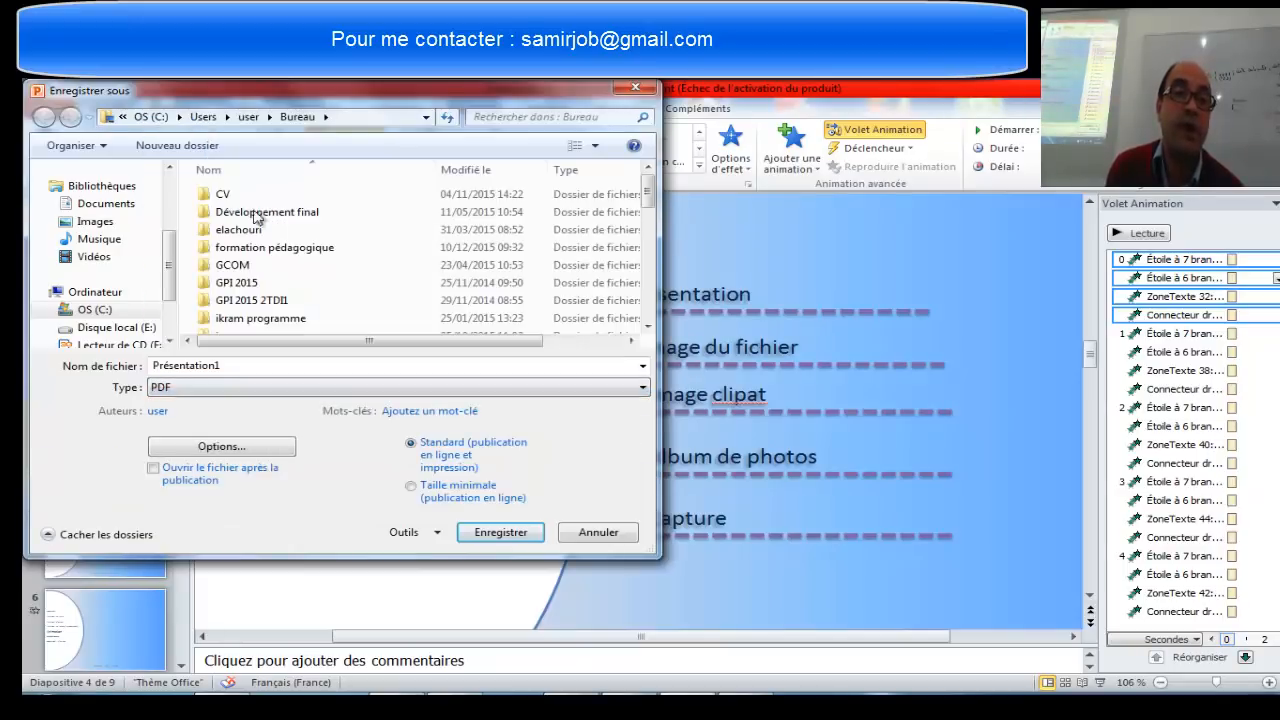
left_click(496, 537)
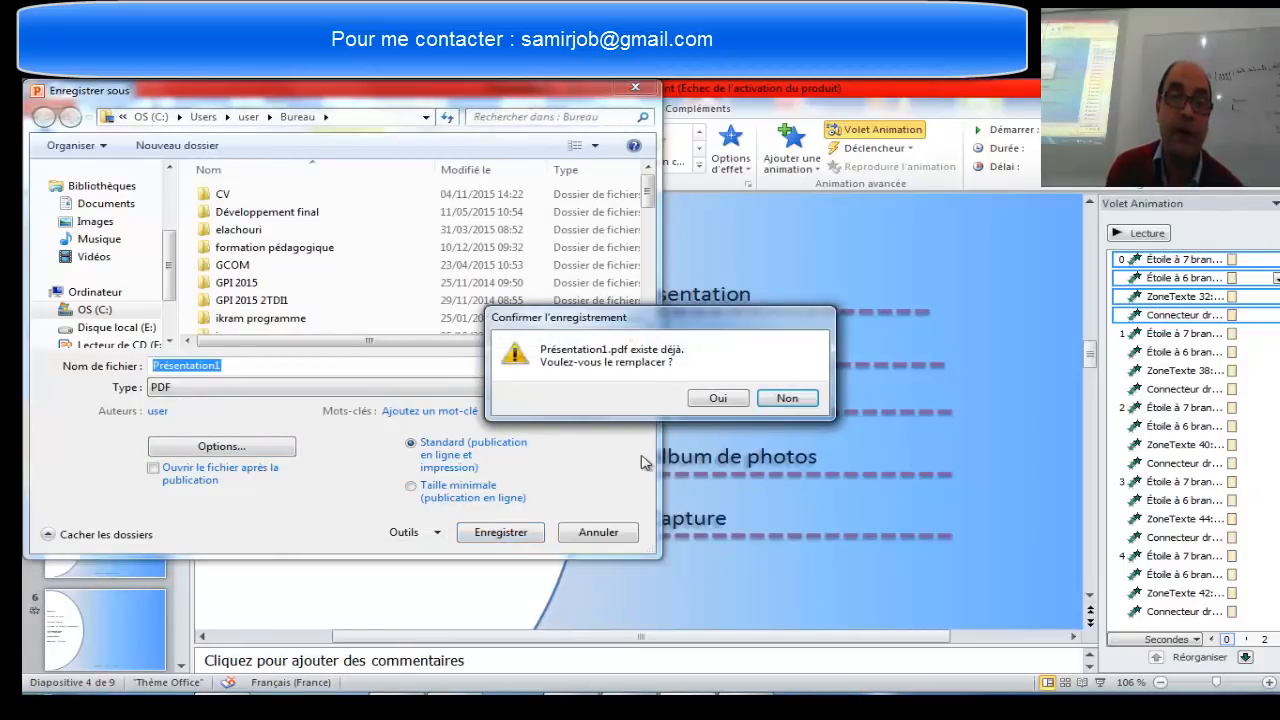
left_click(716, 398)
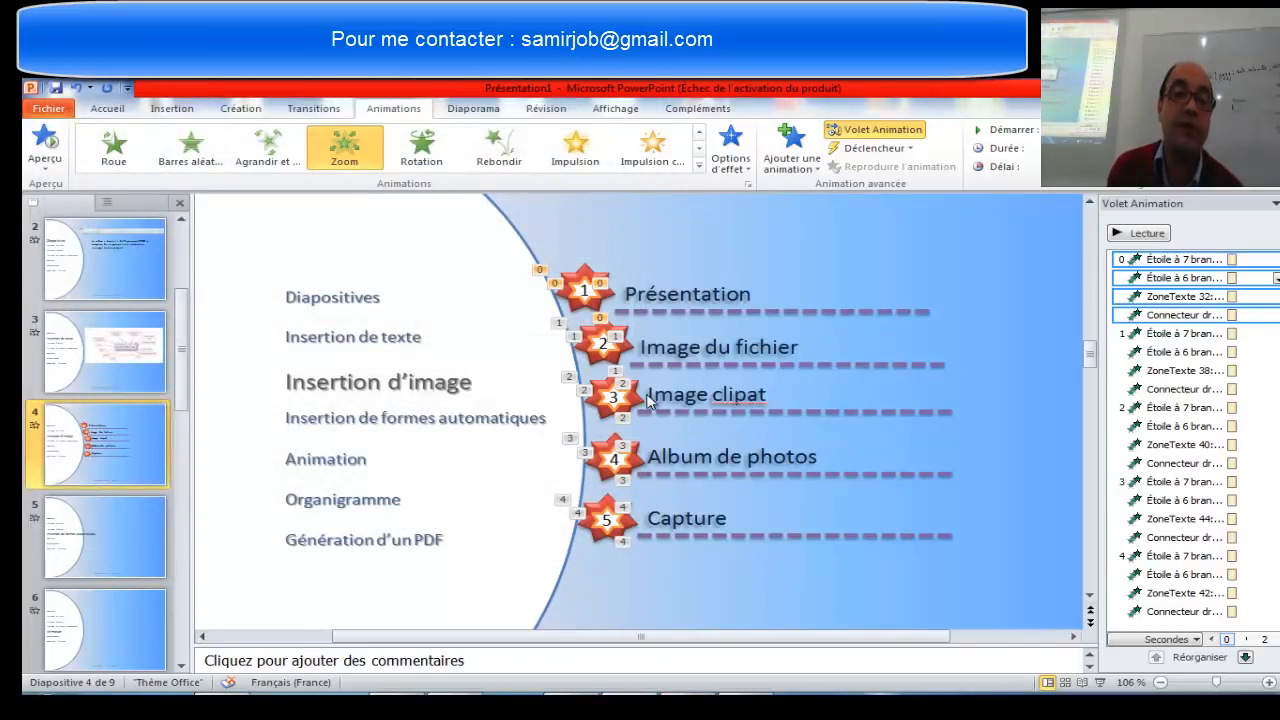
key("super+d")
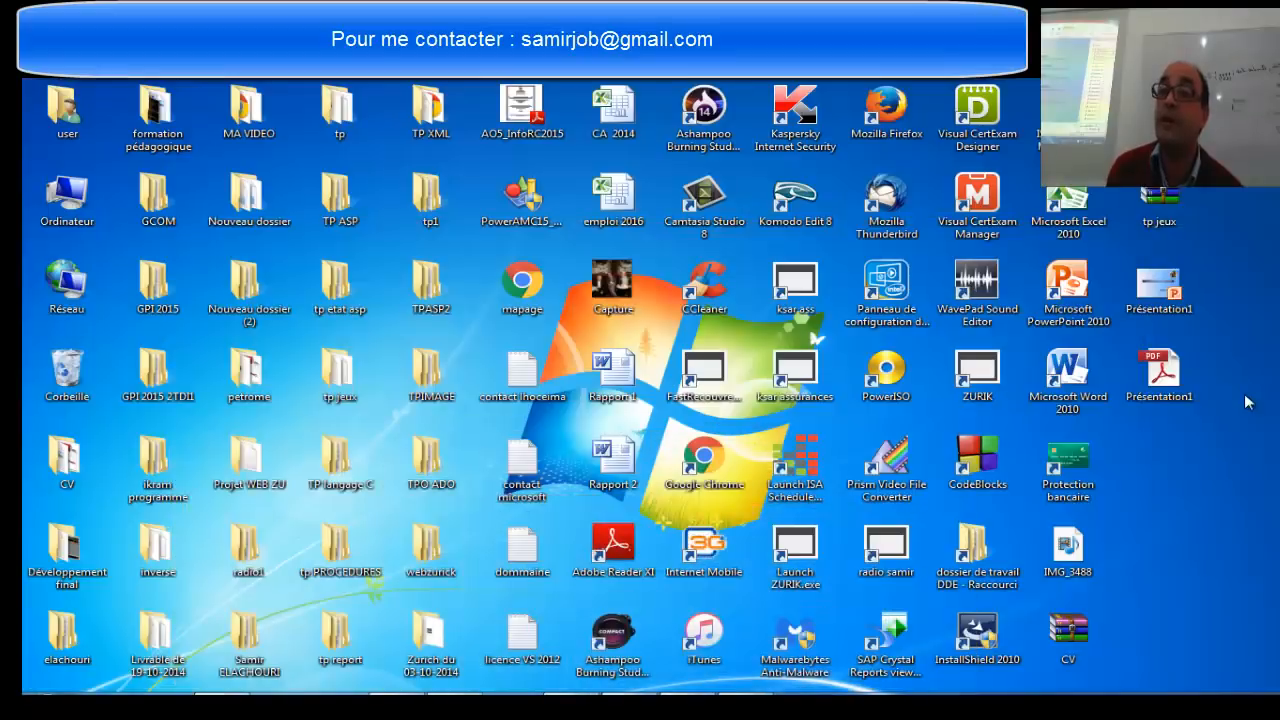
Open the Présentation1 PDF from the desktop in Adobe Reader, look through its slides and close it.
double_click(1160, 375)
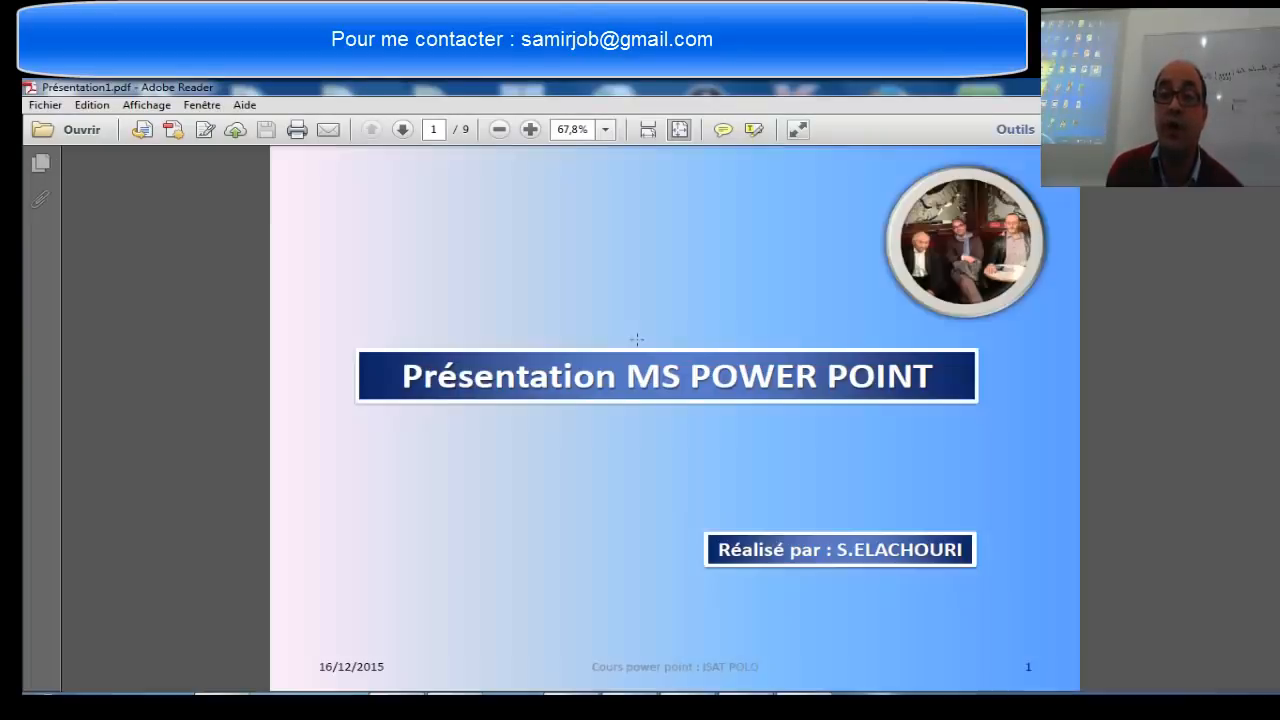
scroll(728, 335, "down", 8)
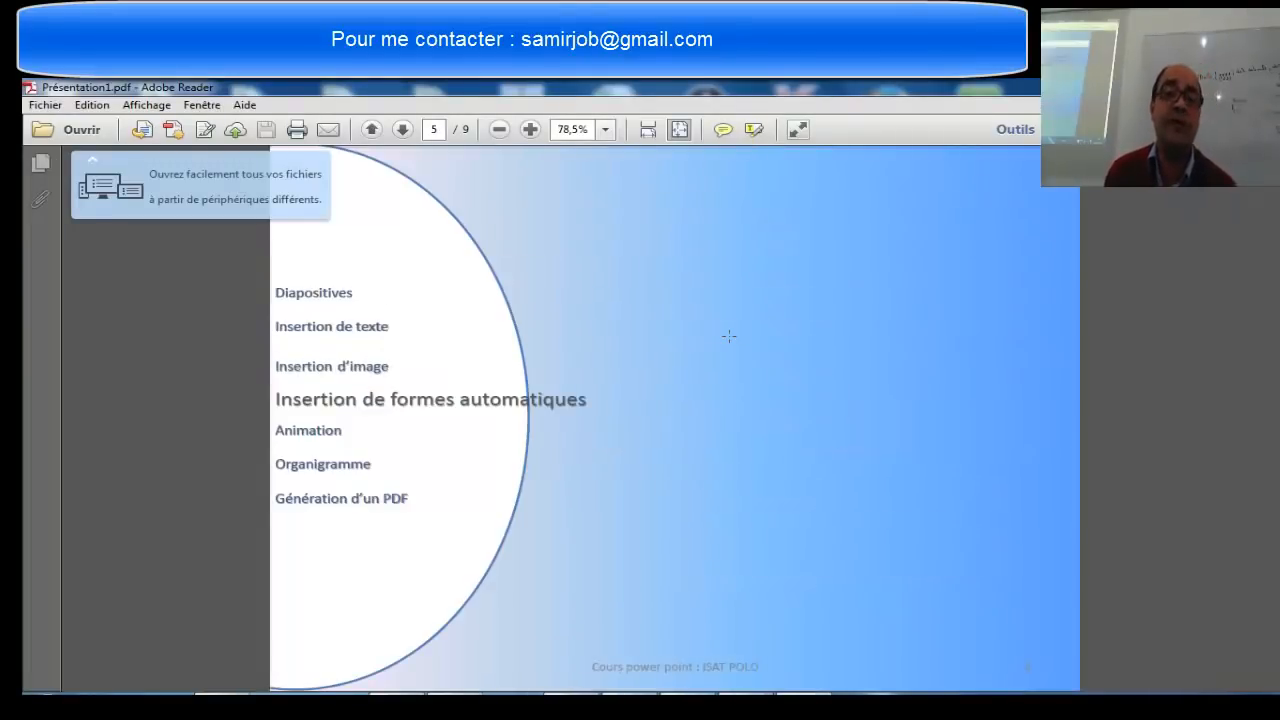
scroll(728, 335, "up", 7)
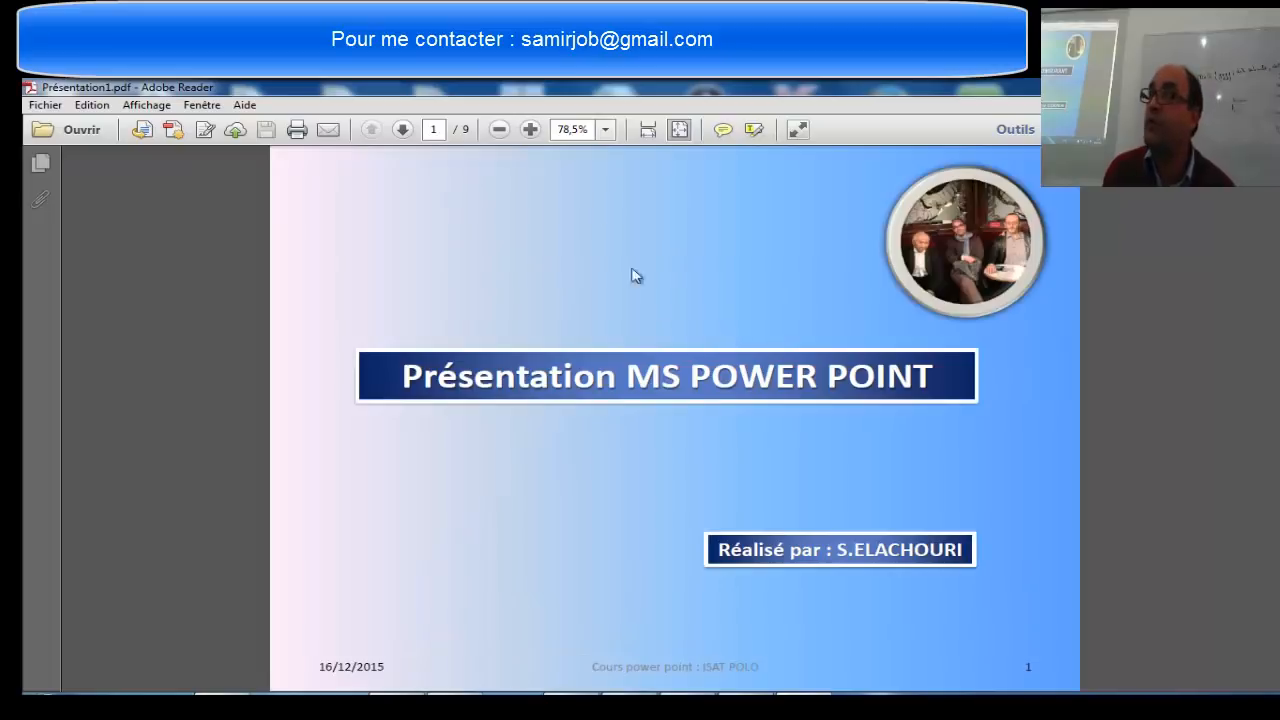
left_click(1270, 87)
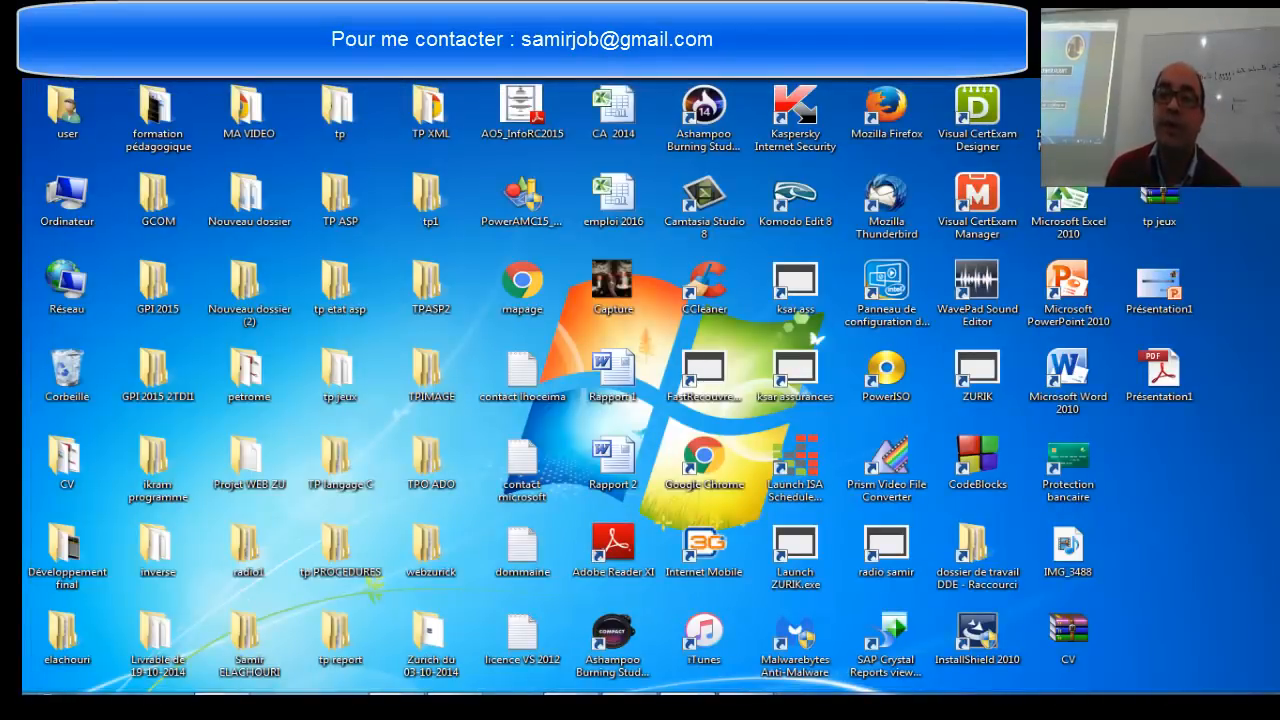
Return to the desktop and launch Microsoft PowerPoint 2010 for a new presentation.
left_click(690, 707)
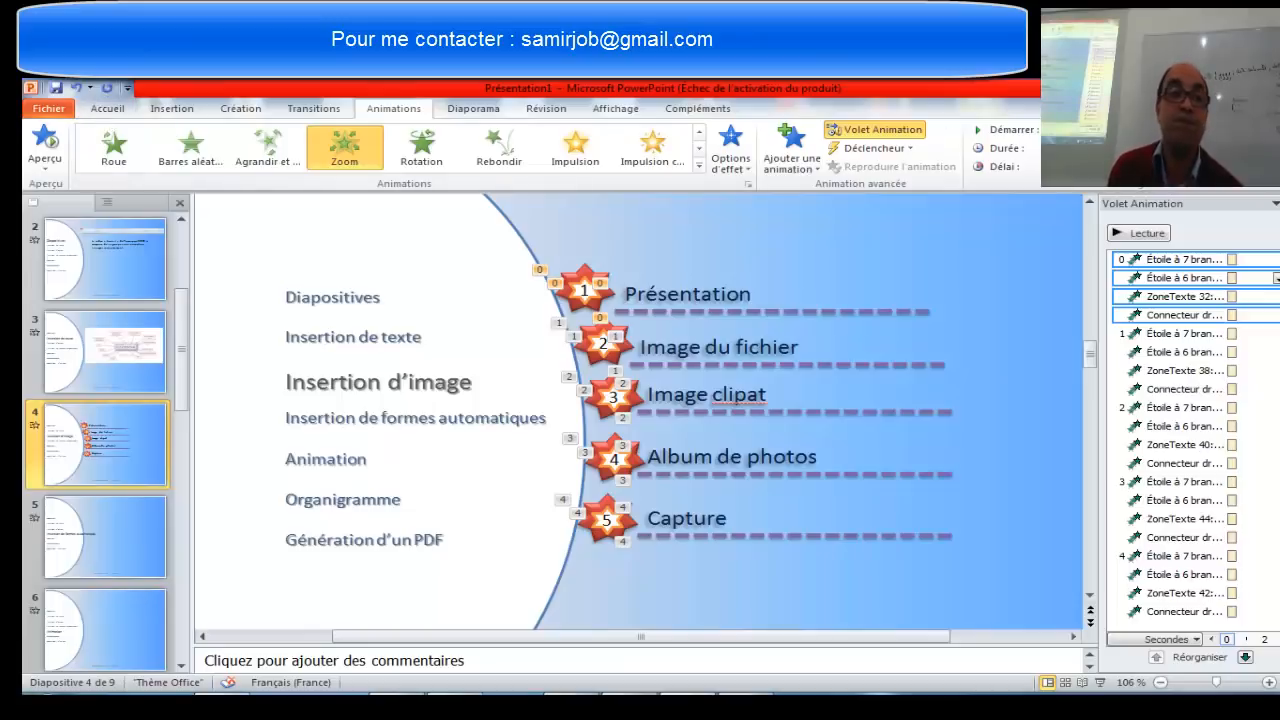
left_click(690, 707)
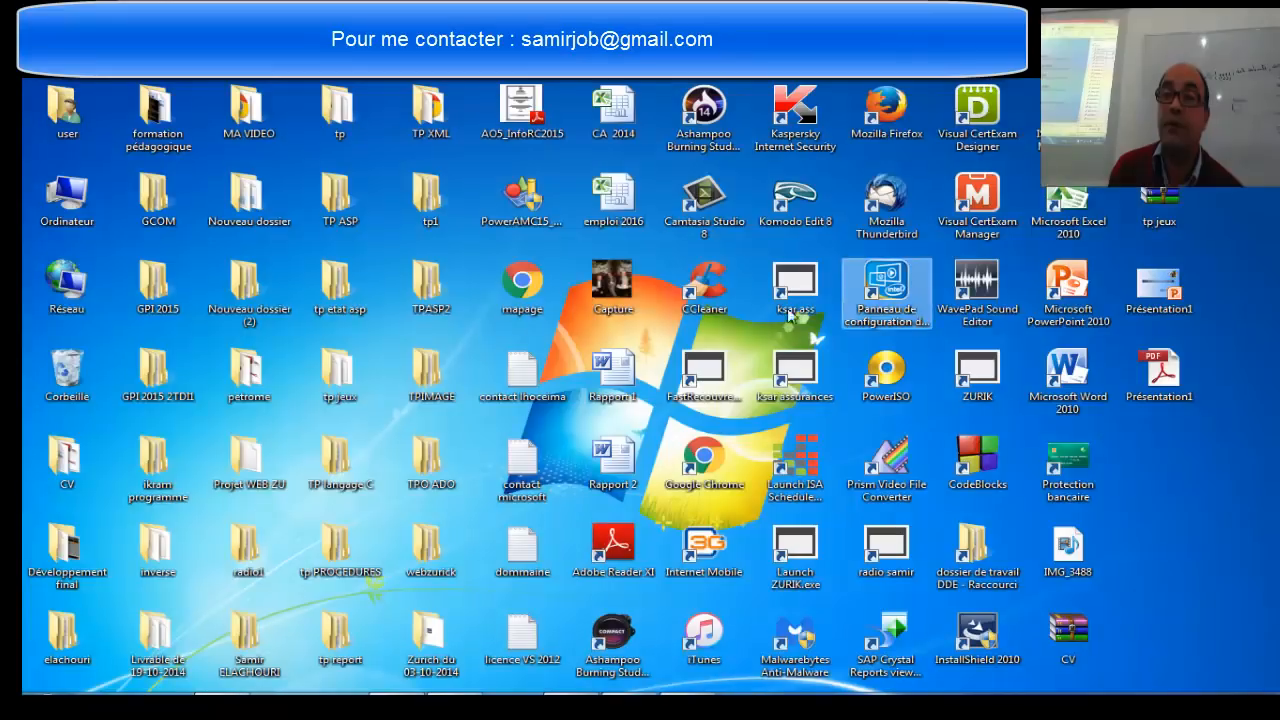
left_click(1068, 290)
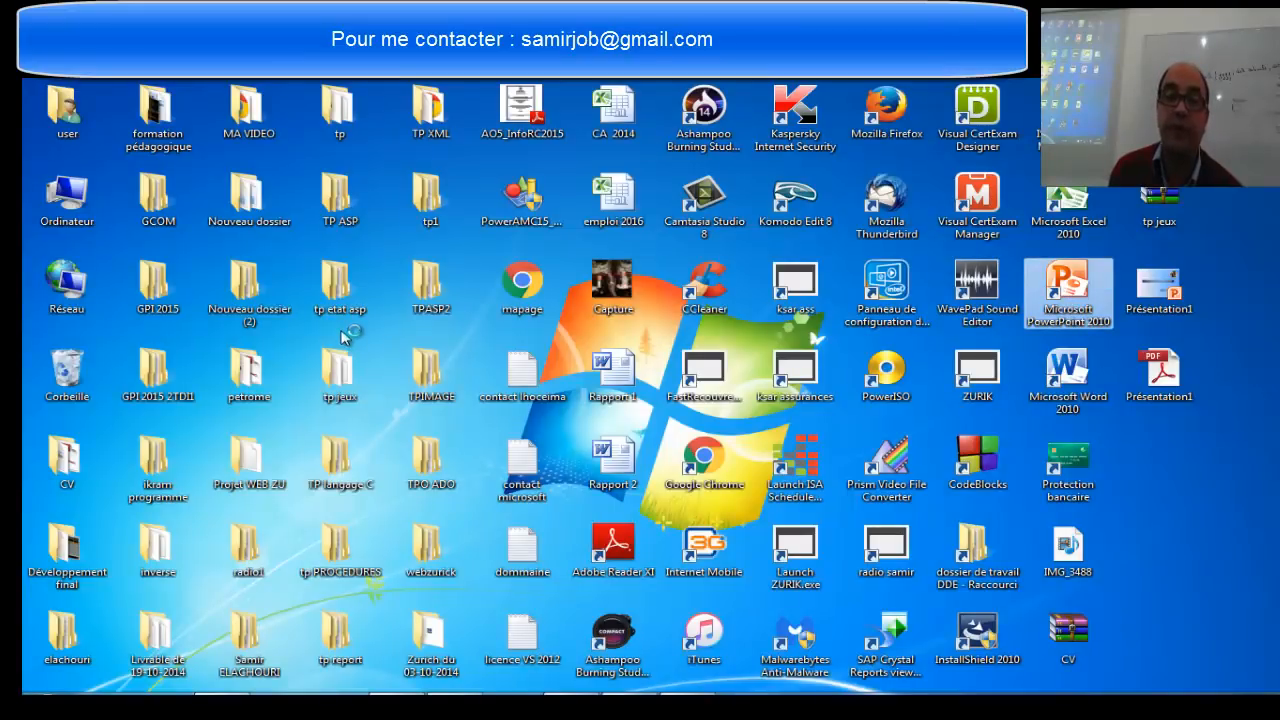
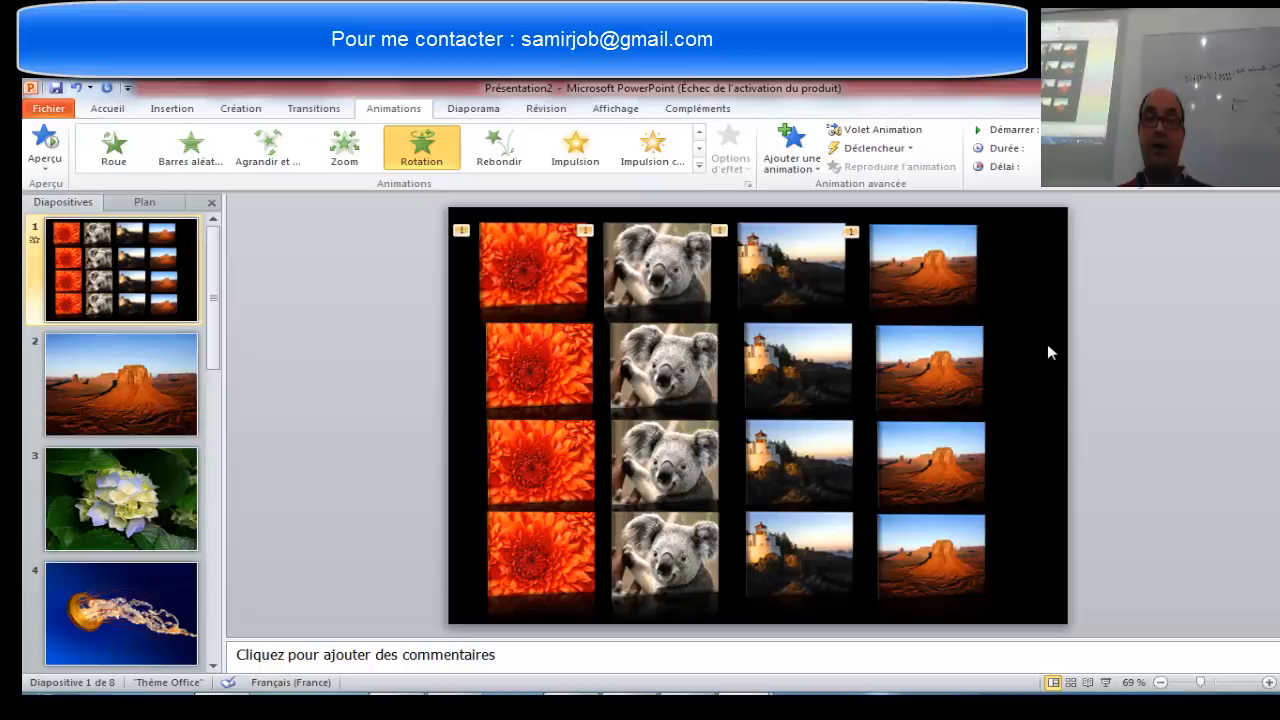
Apply the Rotation entrance animation to the four pictures in the second row of slide 1.
left_click_drag(1046, 347, 962, 410)
left_click_drag(1033, 378, 465, 420)
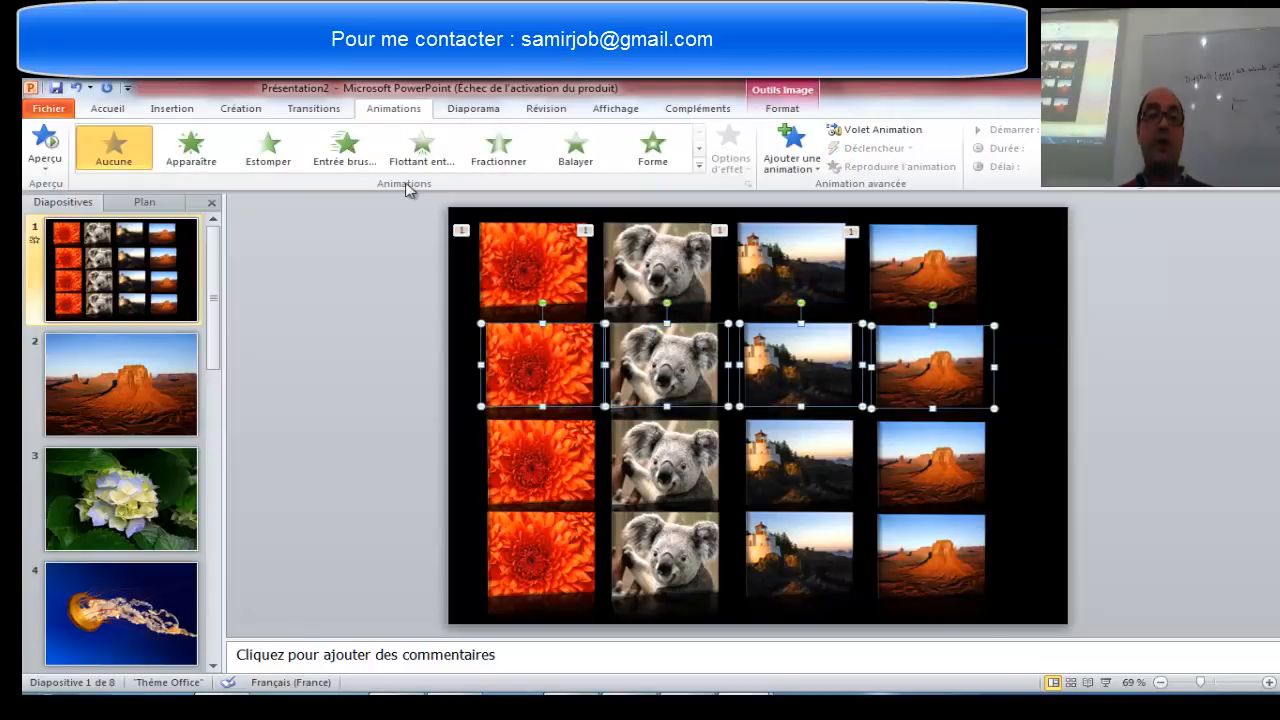
left_click(701, 167)
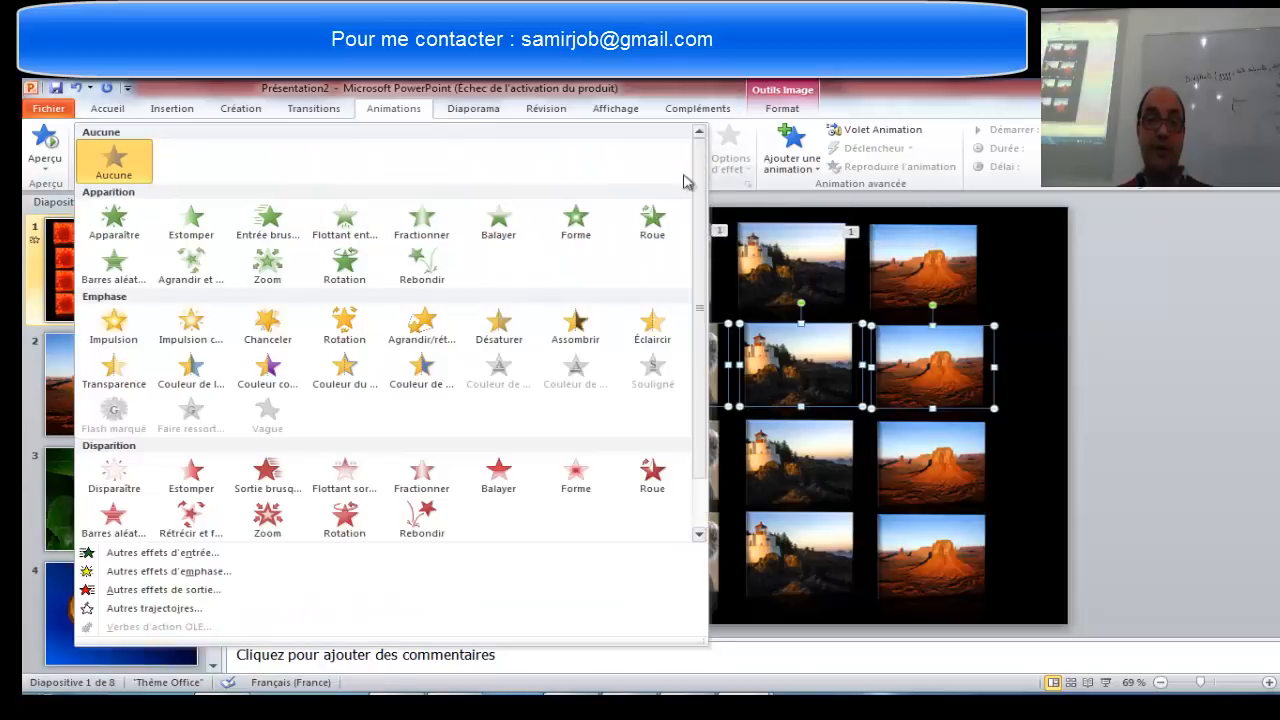
left_click(346, 268)
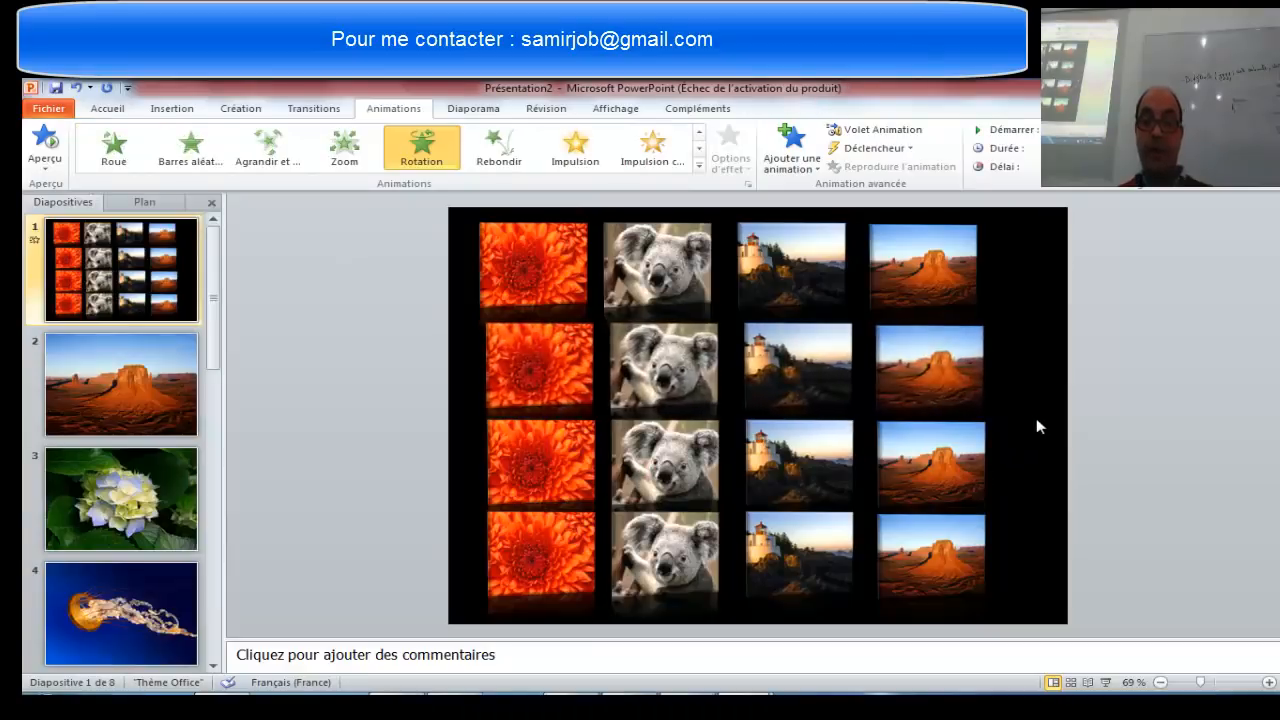
Apply the Rotation entrance animation to the third row of pictures and, separately, to the fourth row.
left_click_drag(1036, 418, 469, 514)
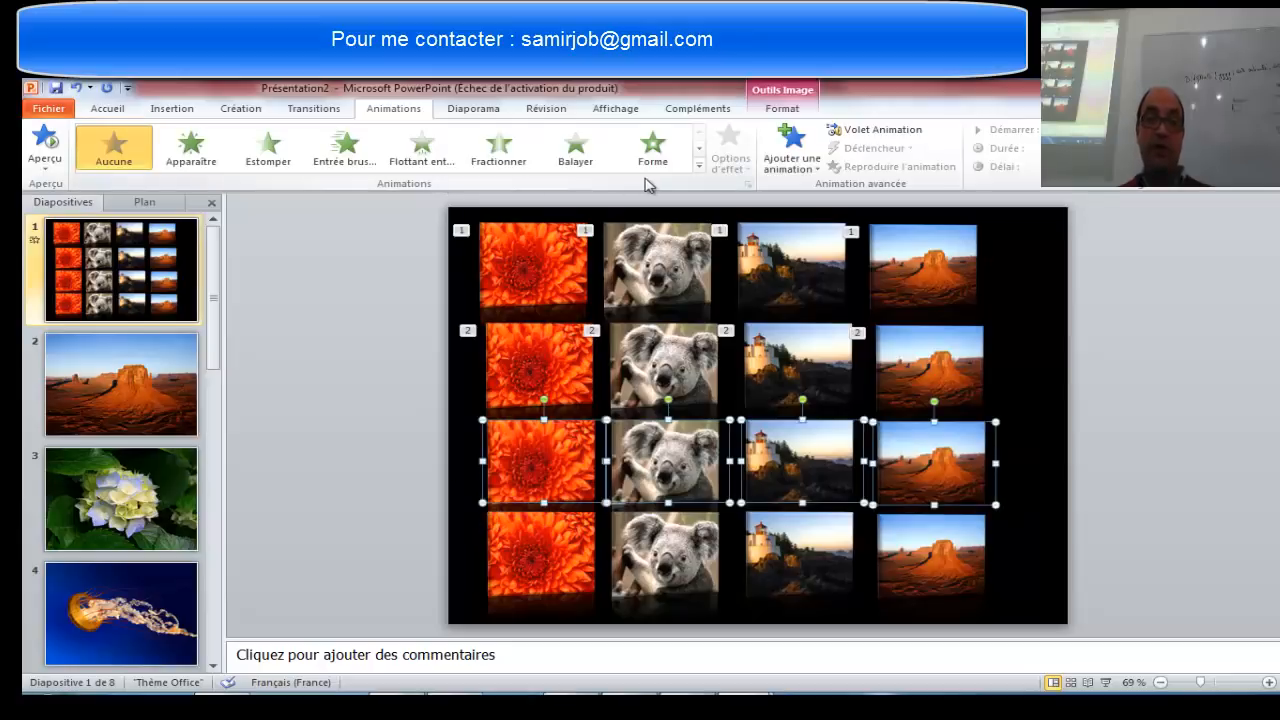
left_click(699, 170)
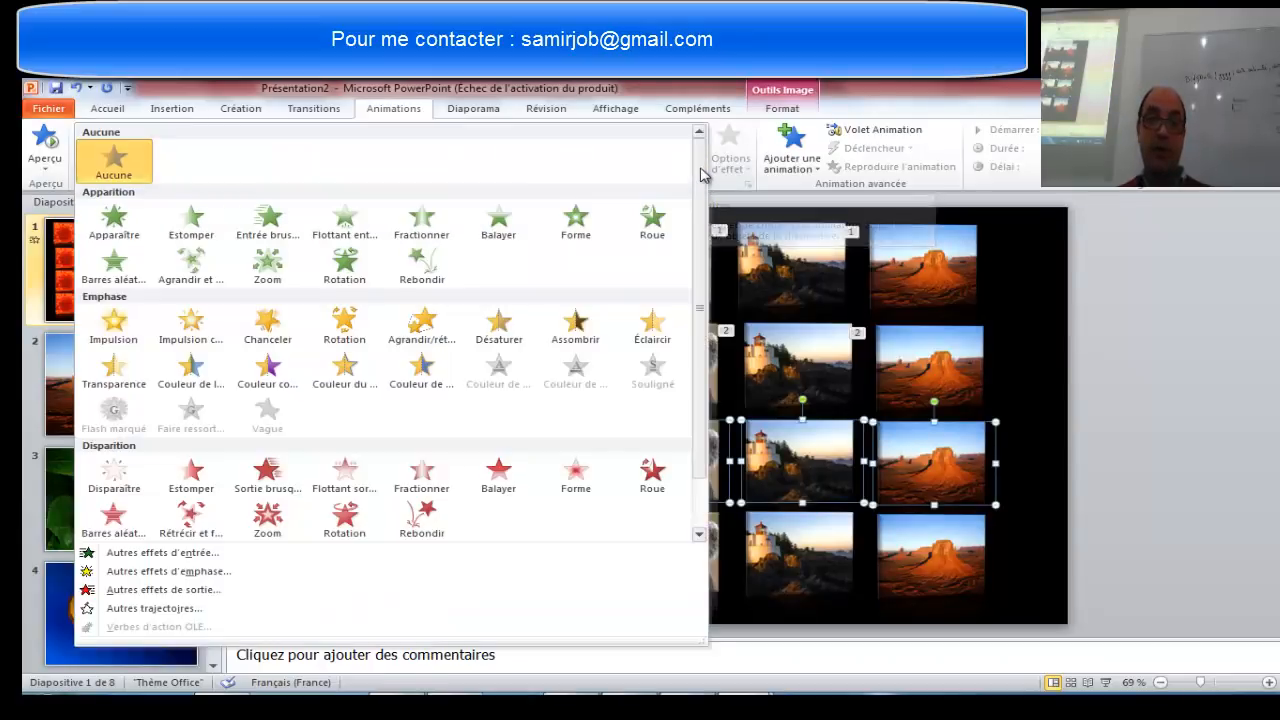
left_click(344, 266)
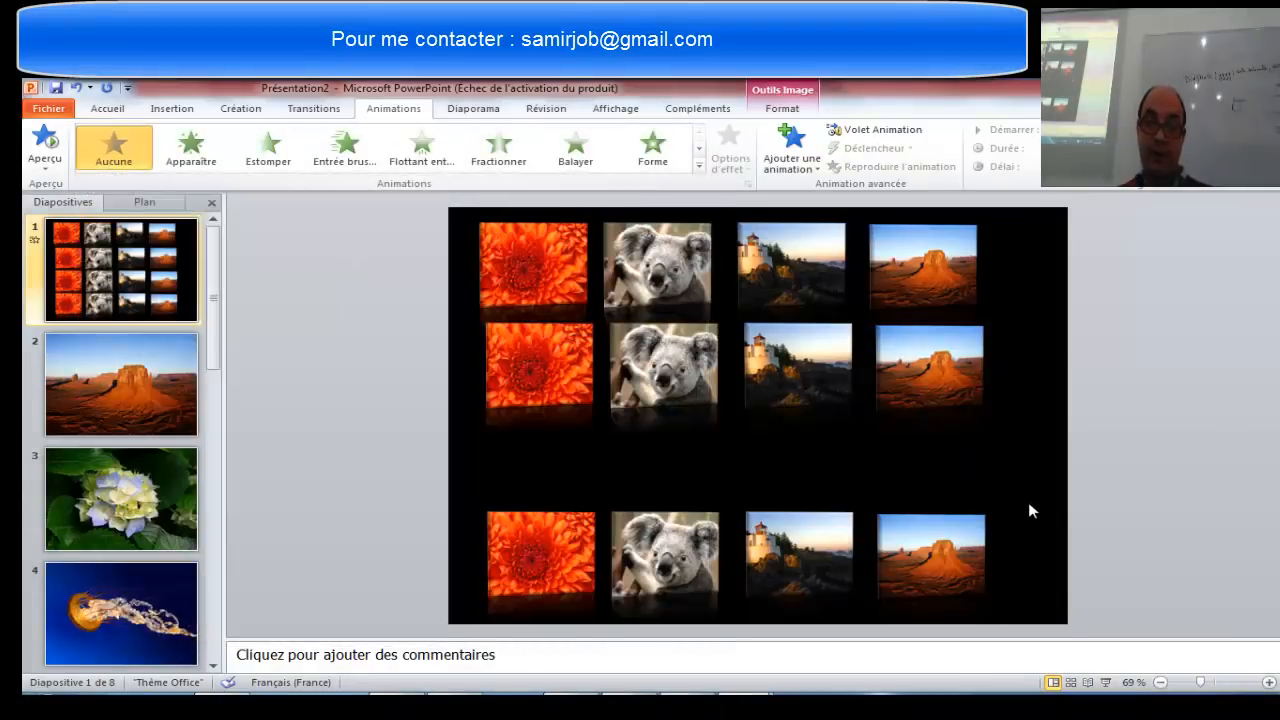
left_click_drag(1030, 505, 478, 605)
left_click(701, 171)
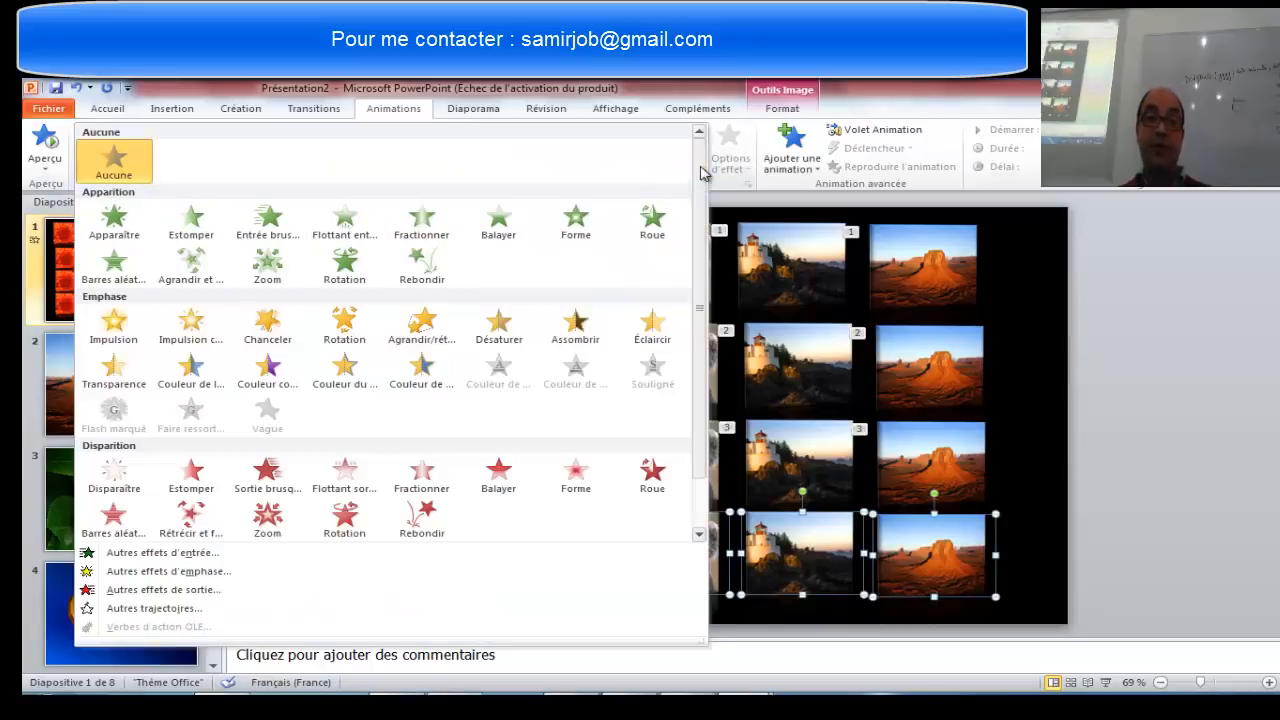
left_click(344, 265)
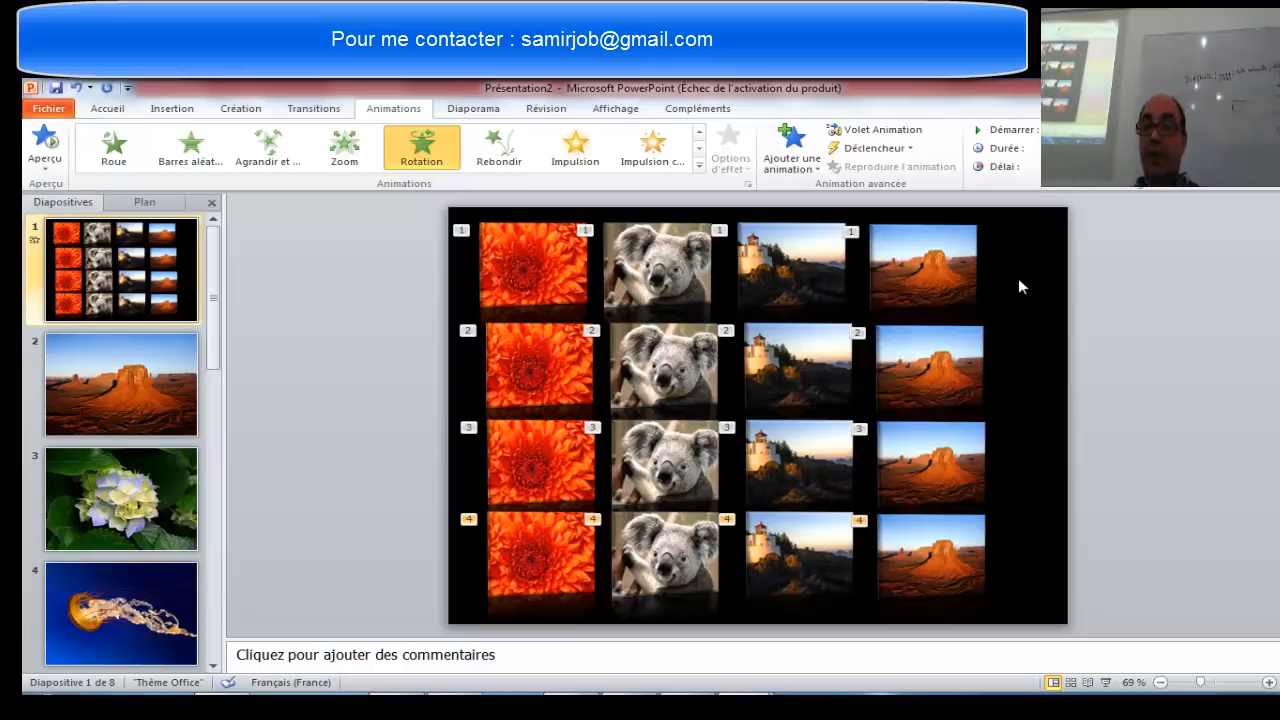
Show the animation list and set the first-row animations, Image 4 to Image 7, to start after the previous one.
left_click(876, 129)
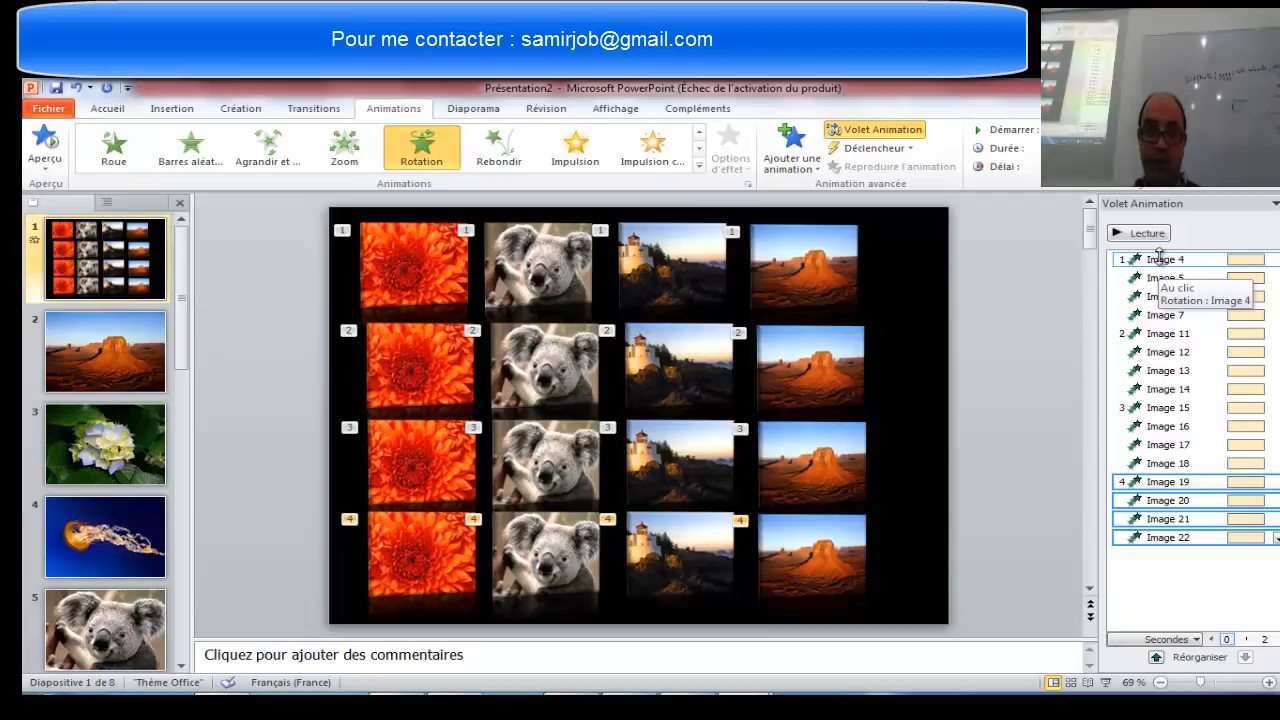
left_click(900, 530)
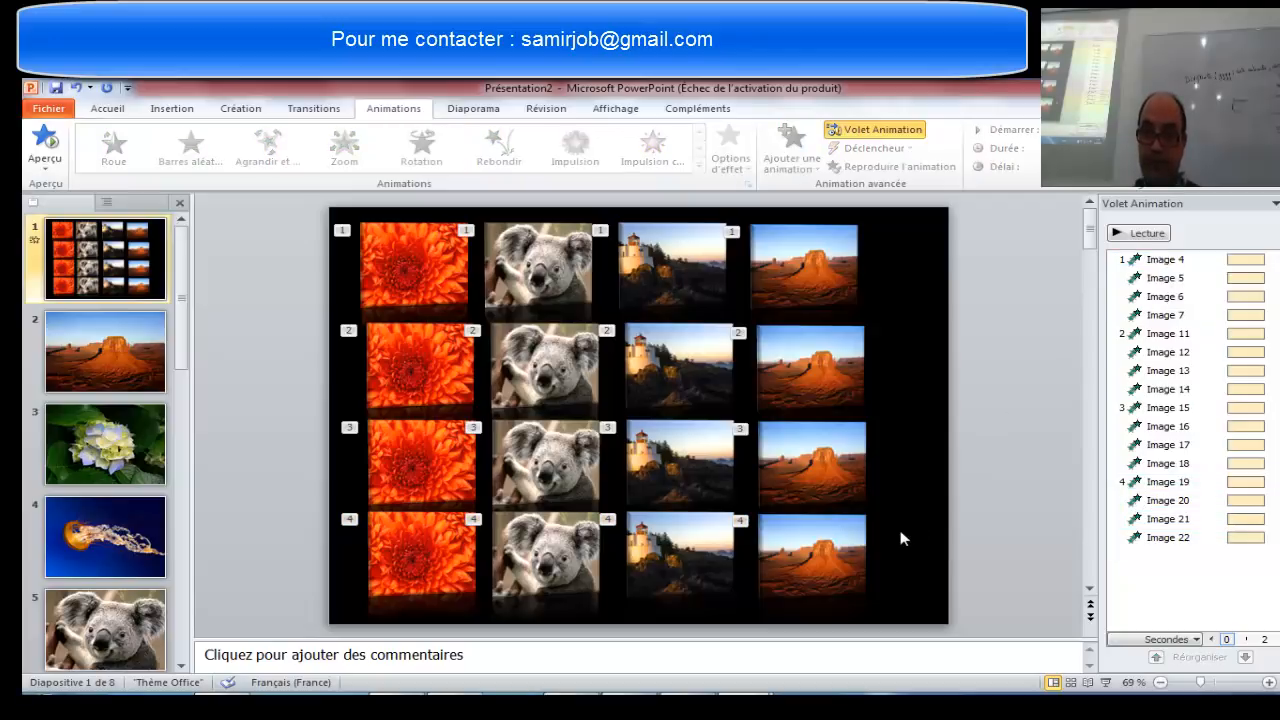
left_click(1156, 259)
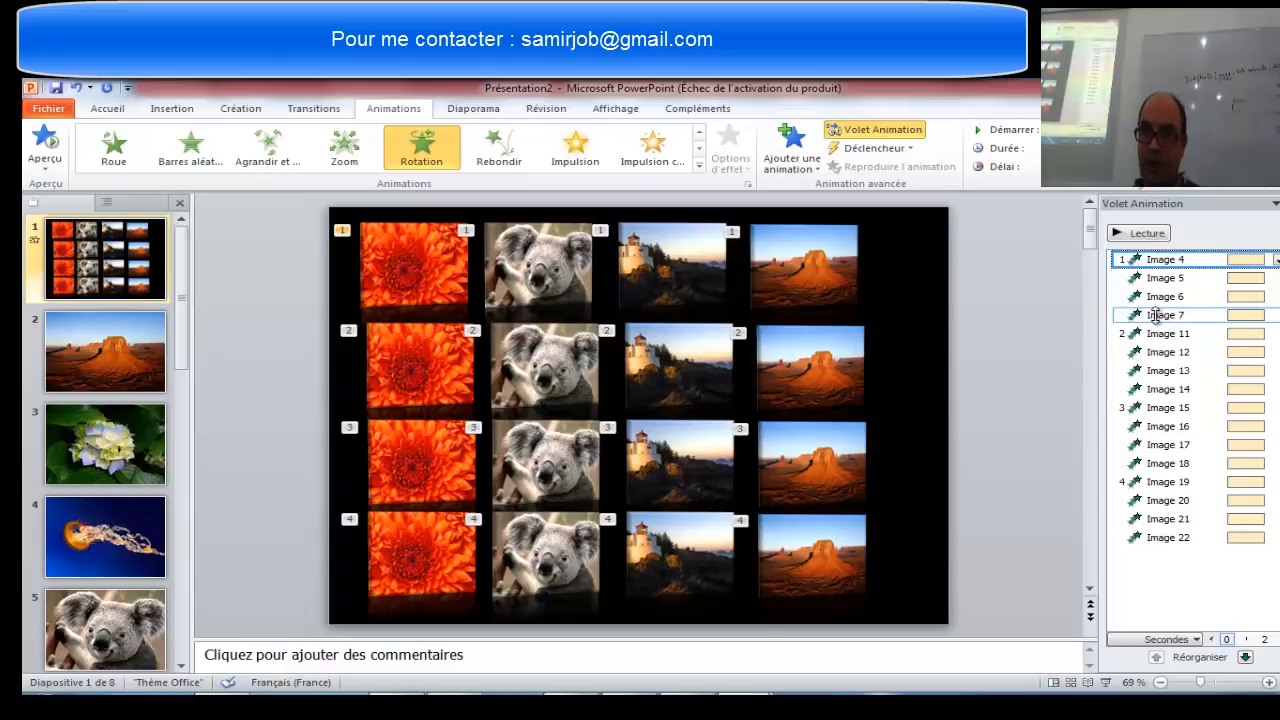
left_click(1156, 315, "shift")
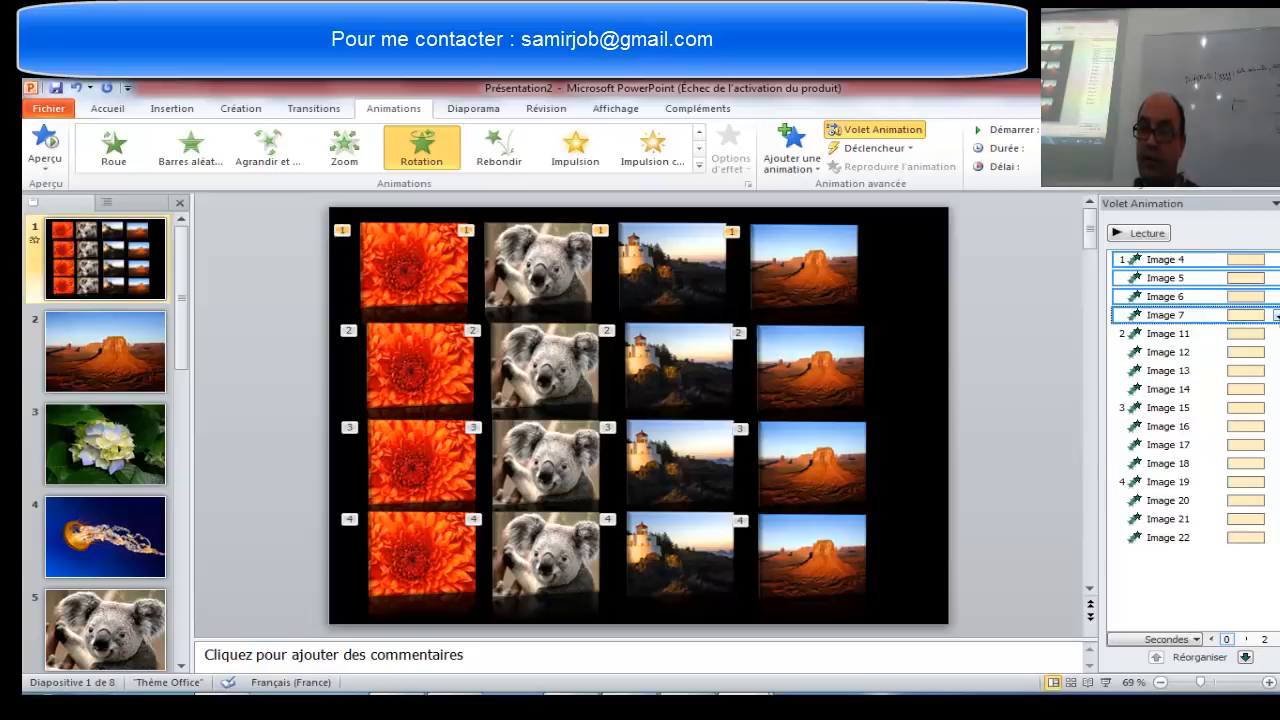
left_click(1276, 315)
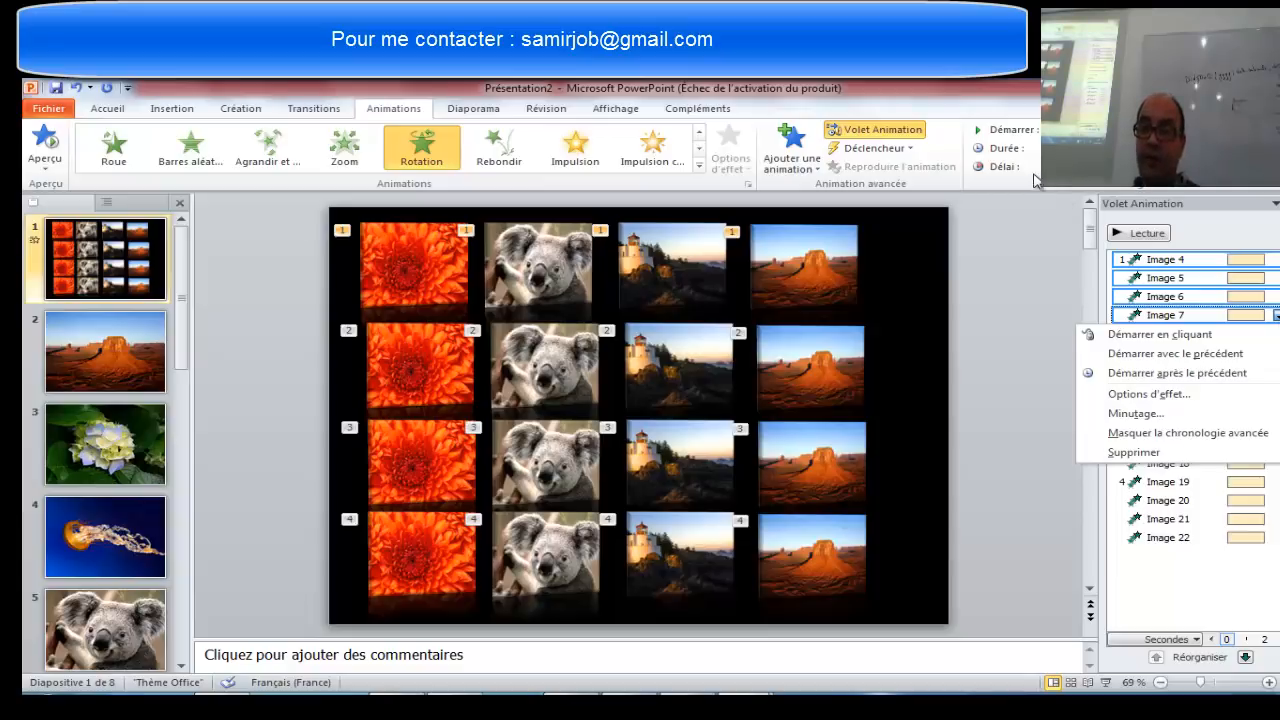
left_click(1166, 372)
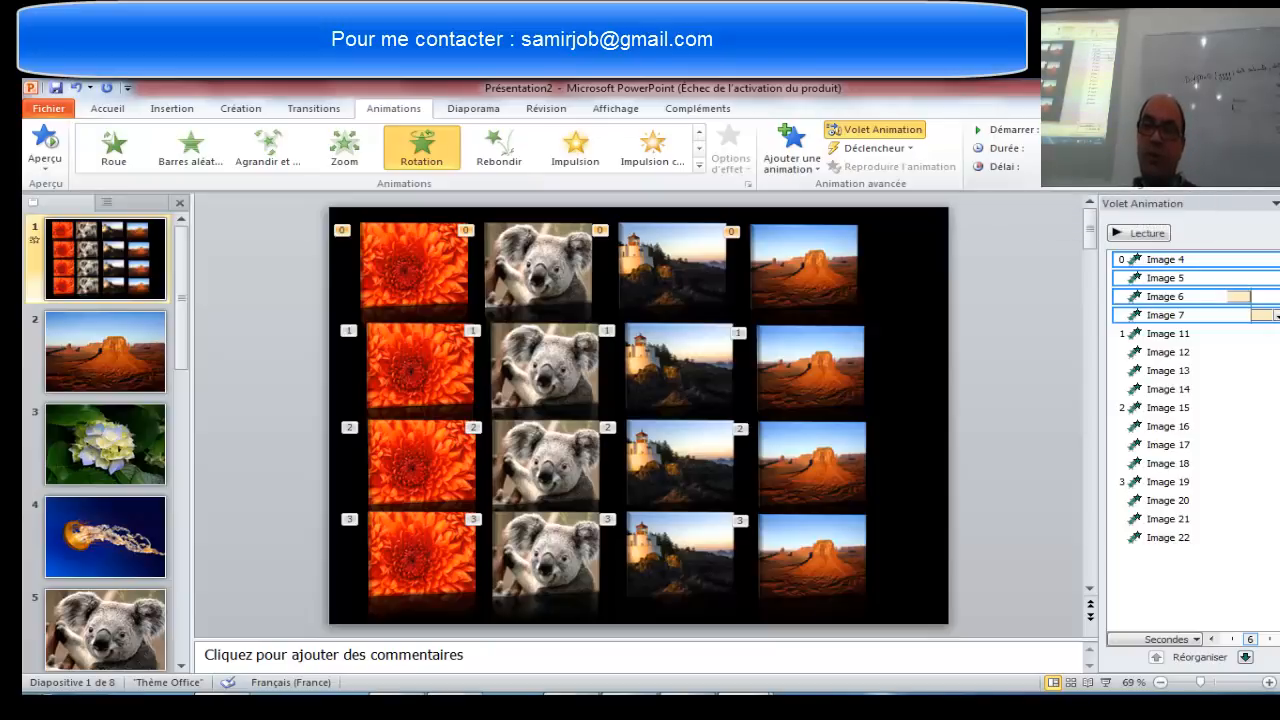
Adjust the delay of the four first-row animations and play the slide show to check their timing.
left_click(1100, 163)
left_click(1100, 163)
left_click(1107, 682)
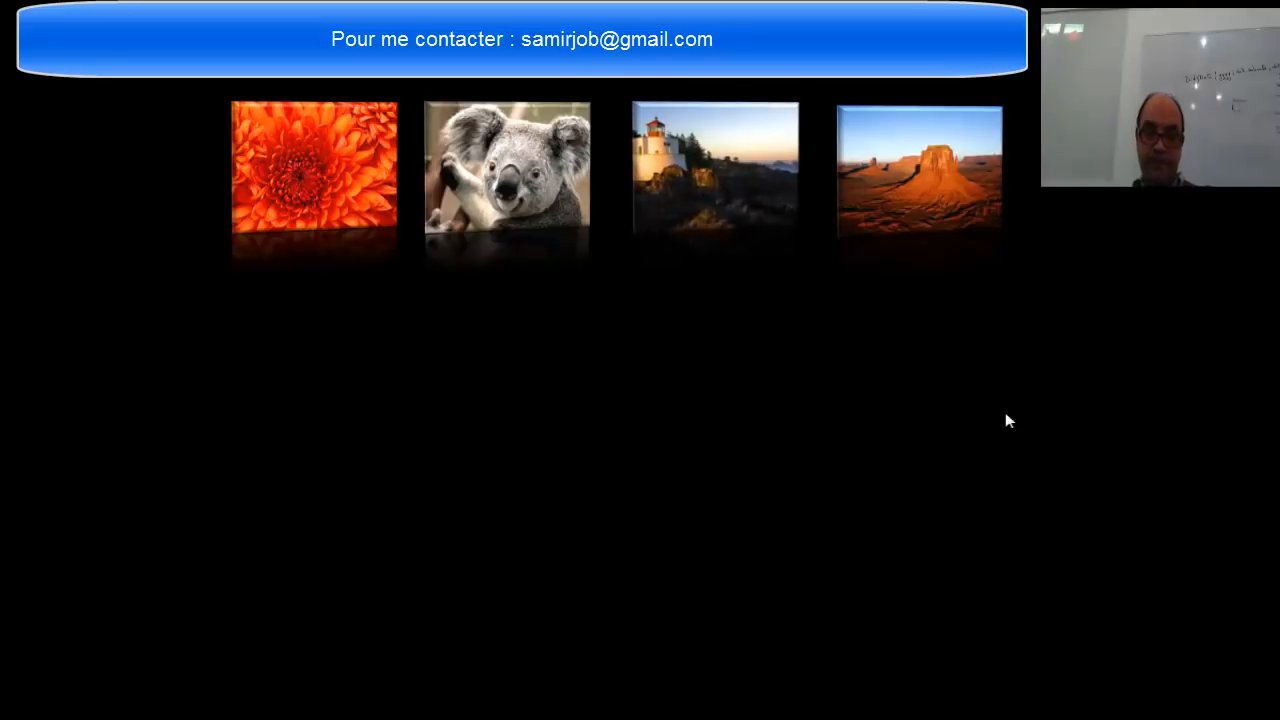
key("Escape")
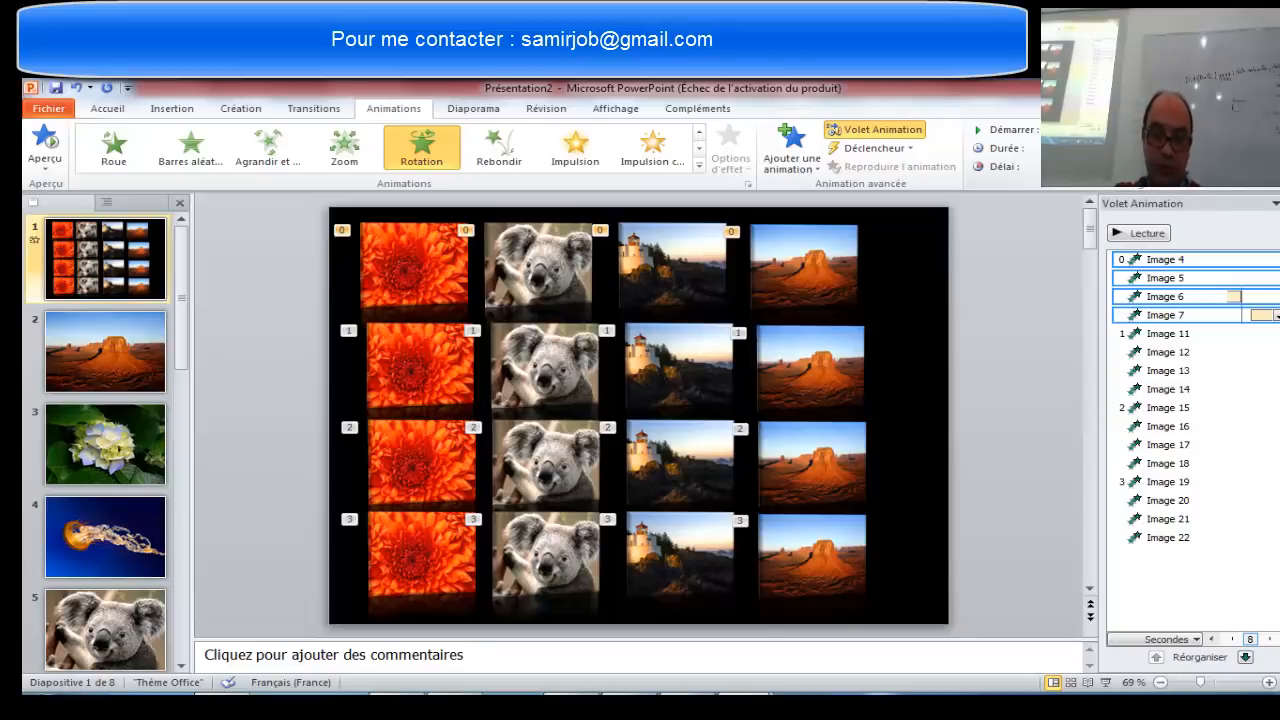
left_click(1105, 682)
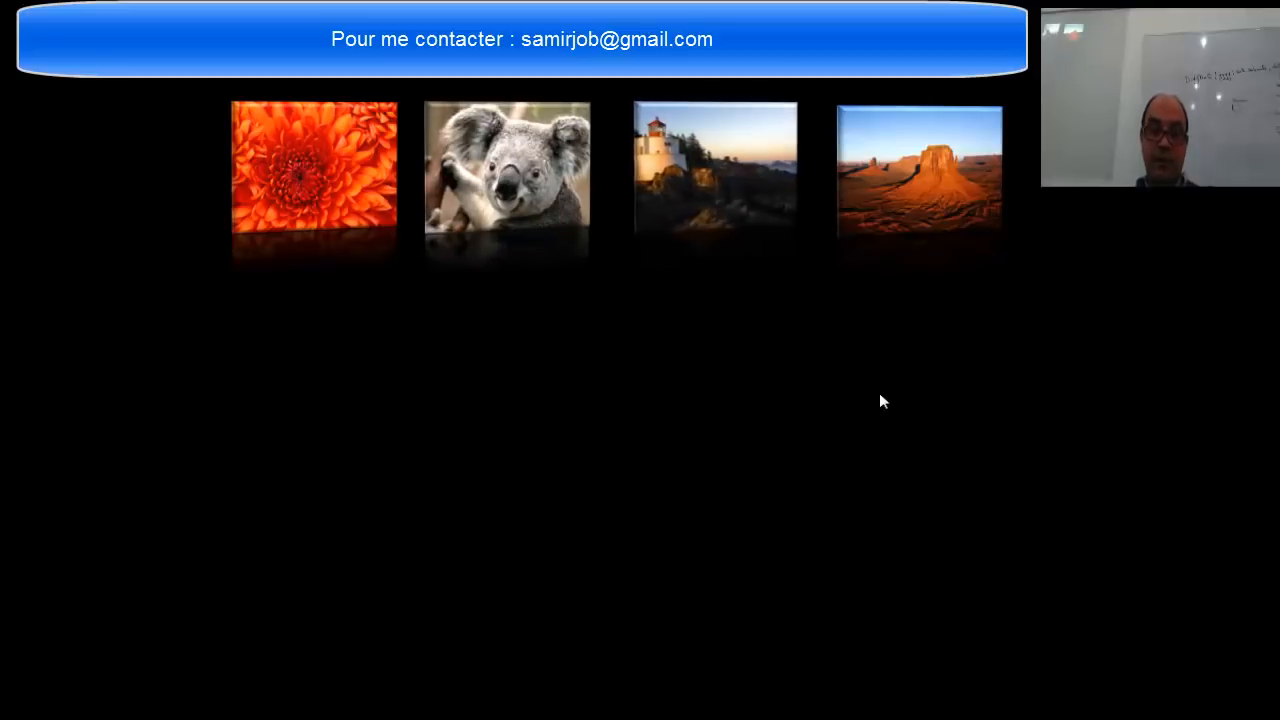
key("Escape")
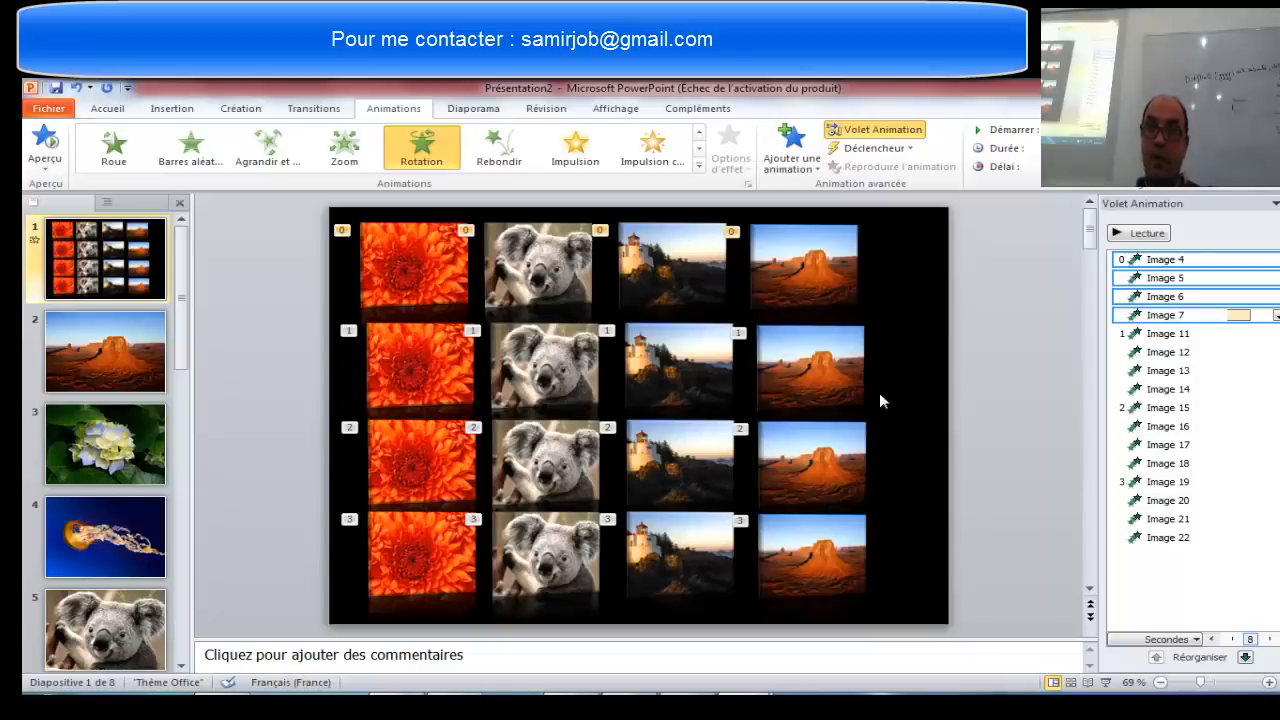
Set the animations of Image 4 to Image 7 to start with the previous one and check them in the slide show.
right_click(1153, 281)
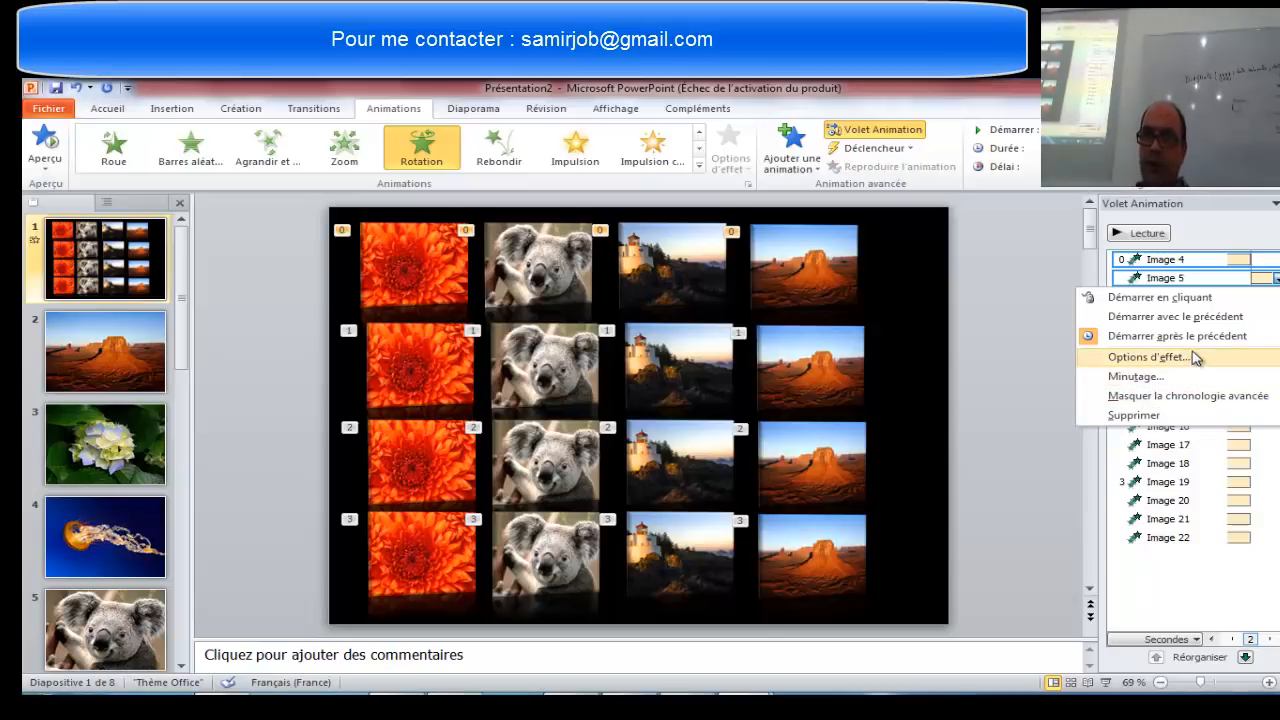
left_click(1178, 316)
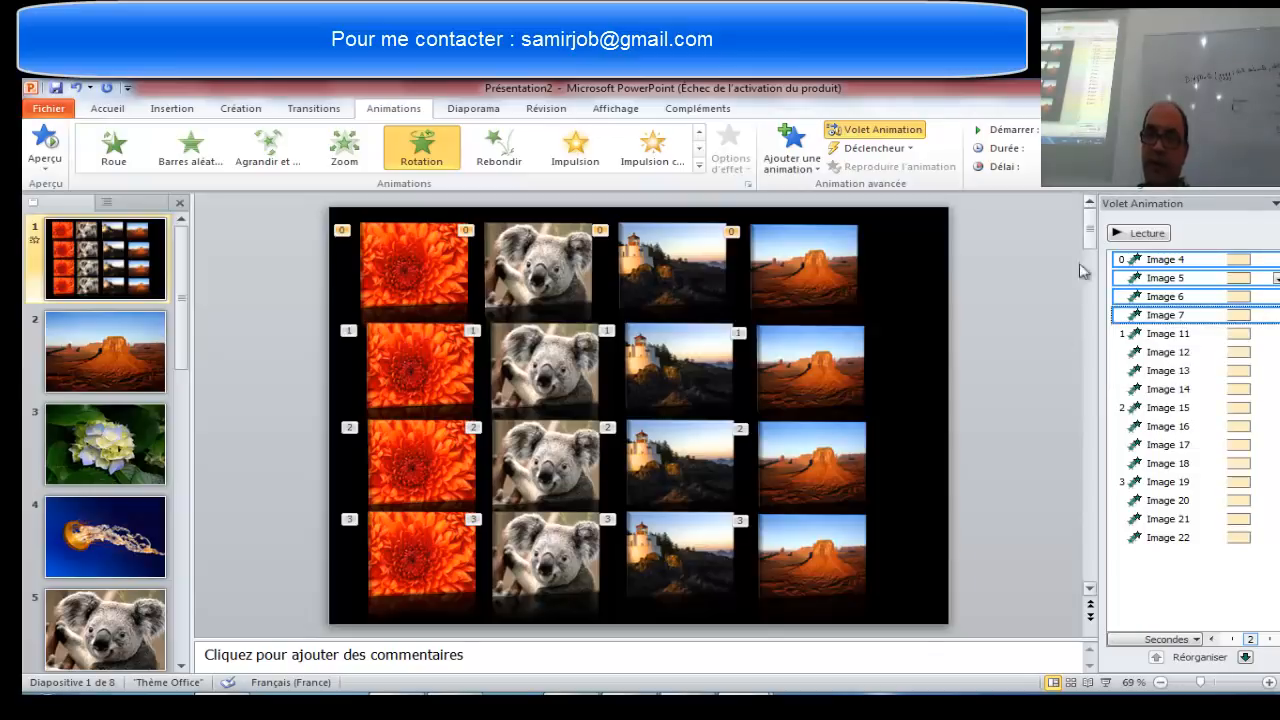
left_click(1106, 683)
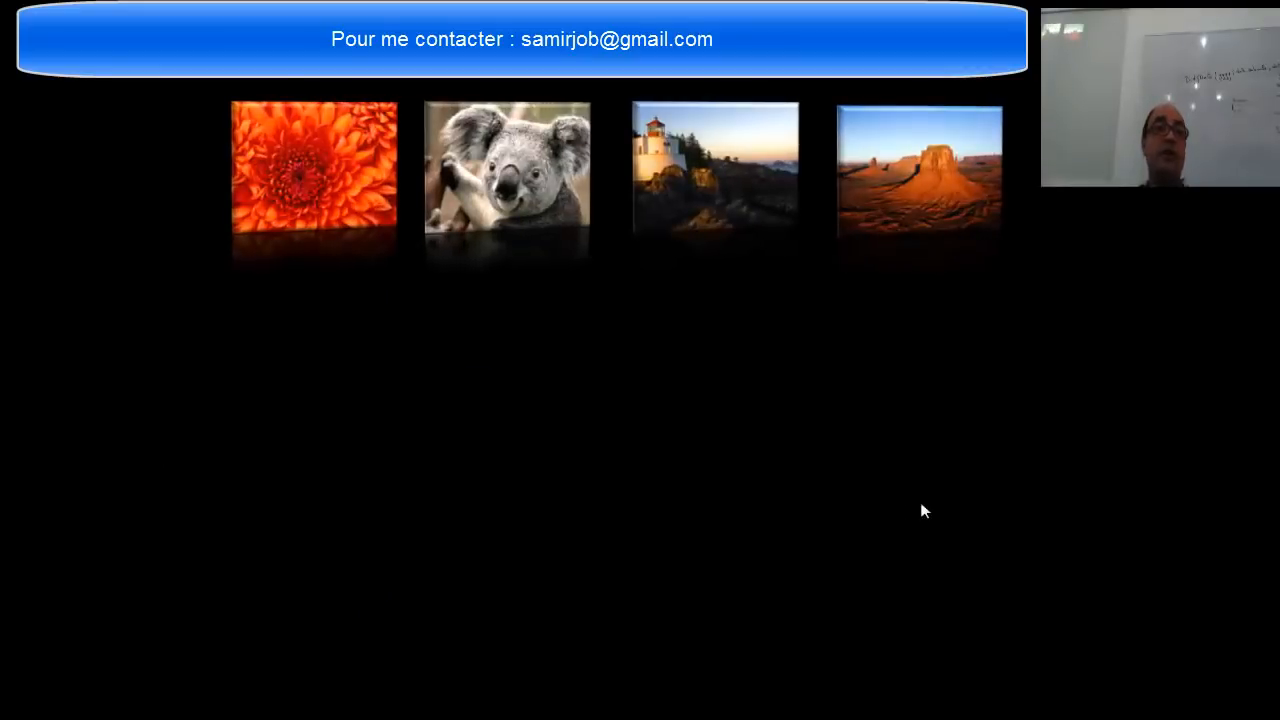
key("Escape")
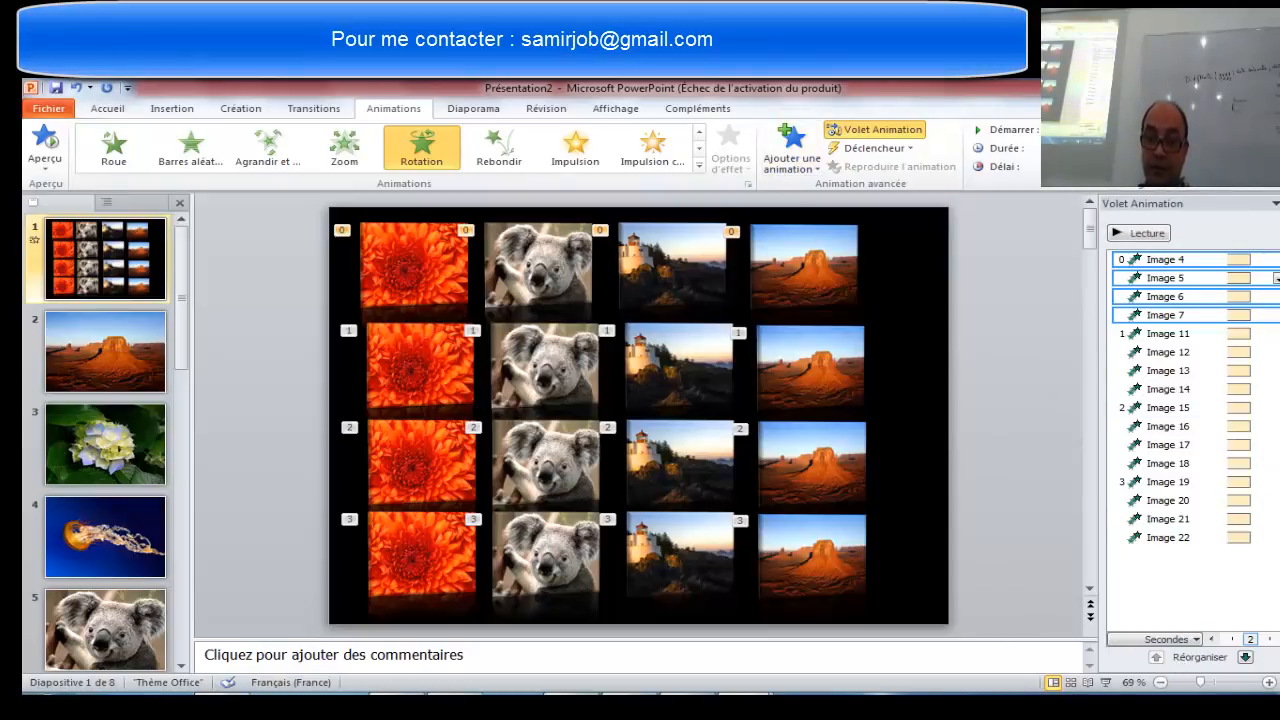
left_click(1107, 684)
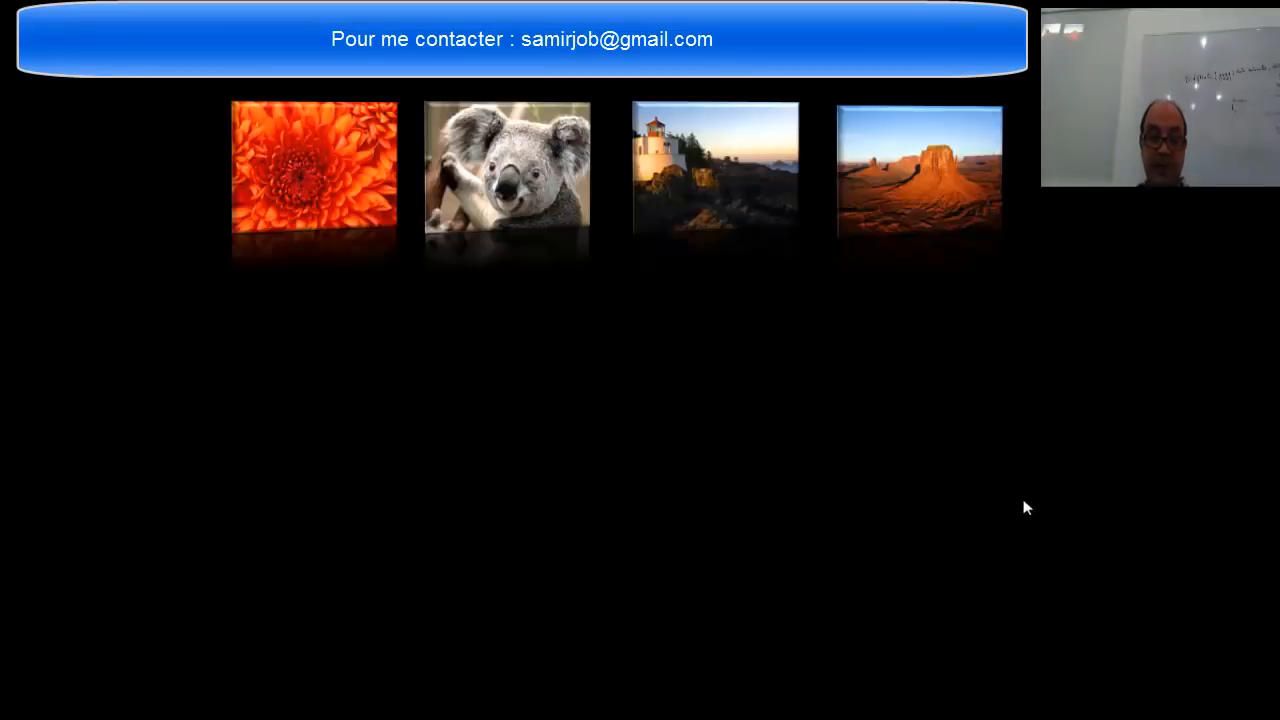
key("Escape")
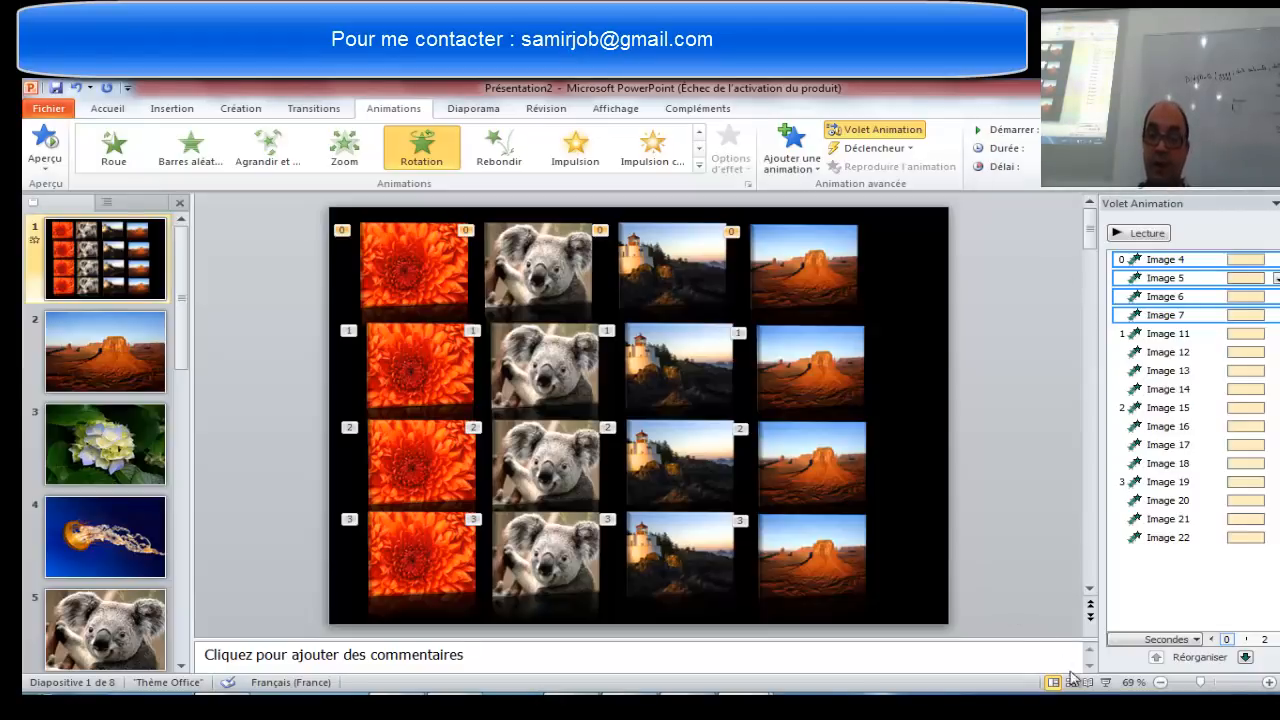
left_click(1106, 682)
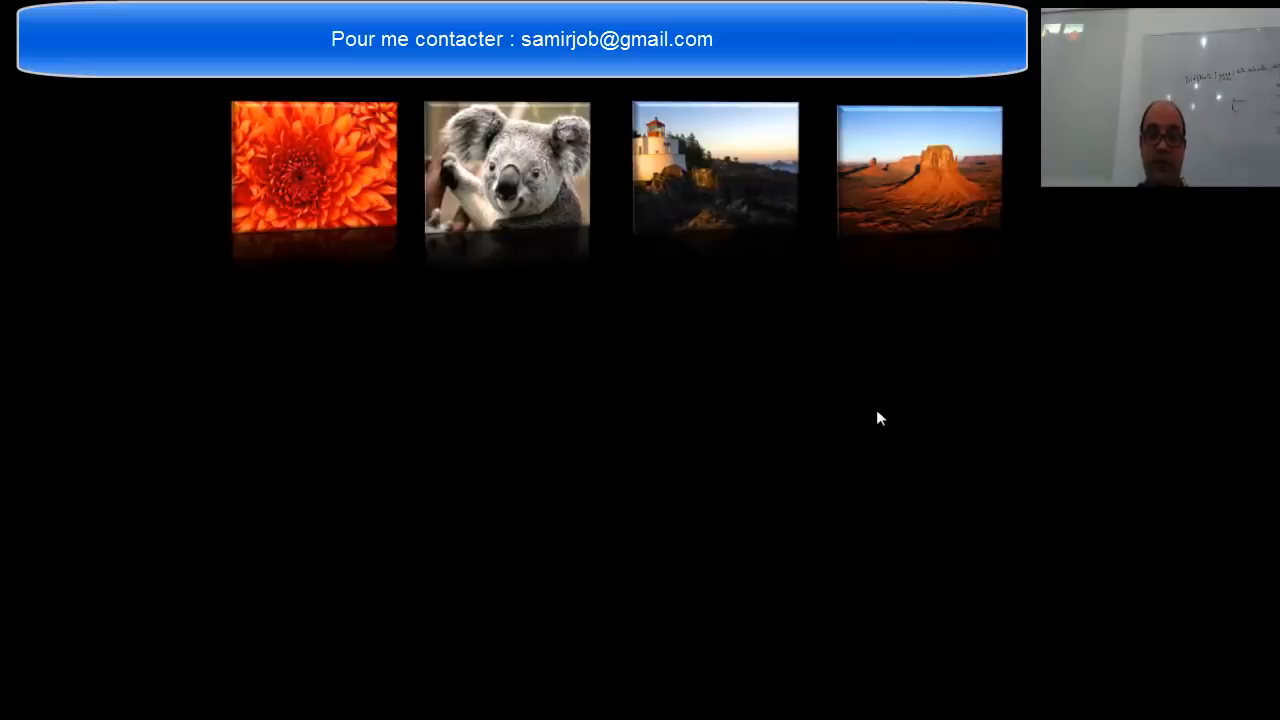
key("Escape")
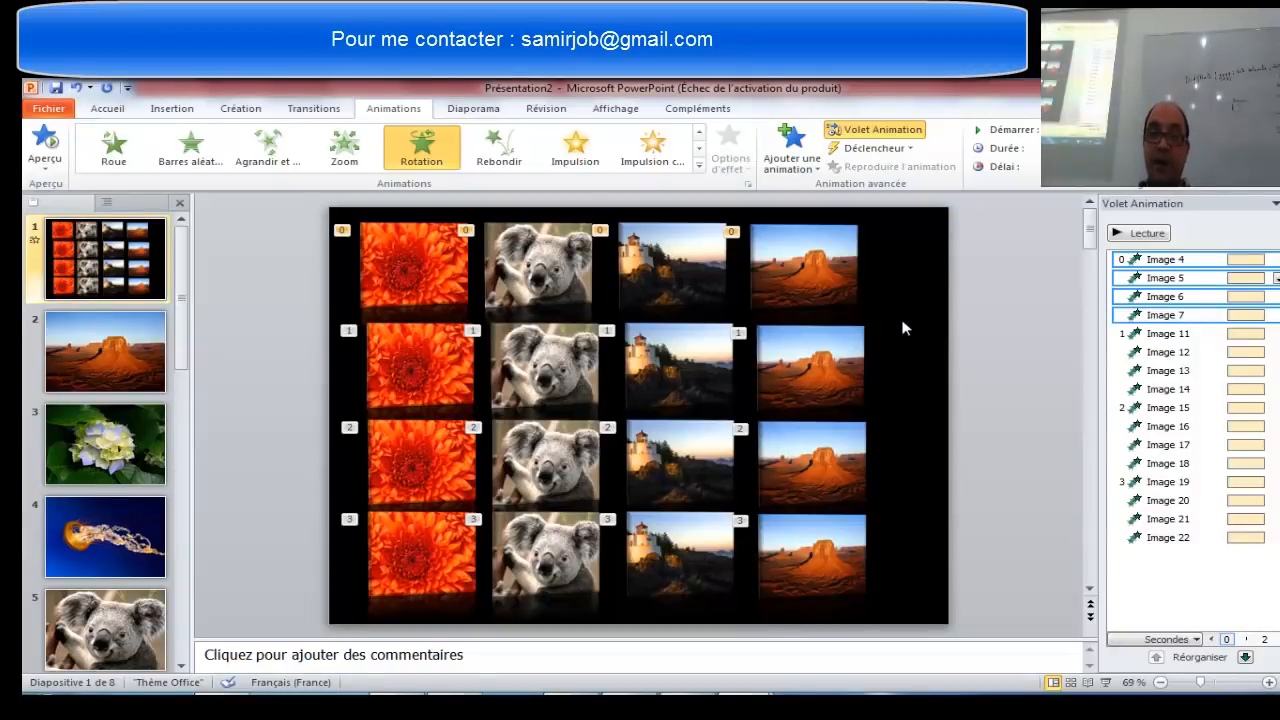
Set the second-row animations, Image 11 to Image 14, to start with the previous one and check them in the slide show.
left_click(1153, 335)
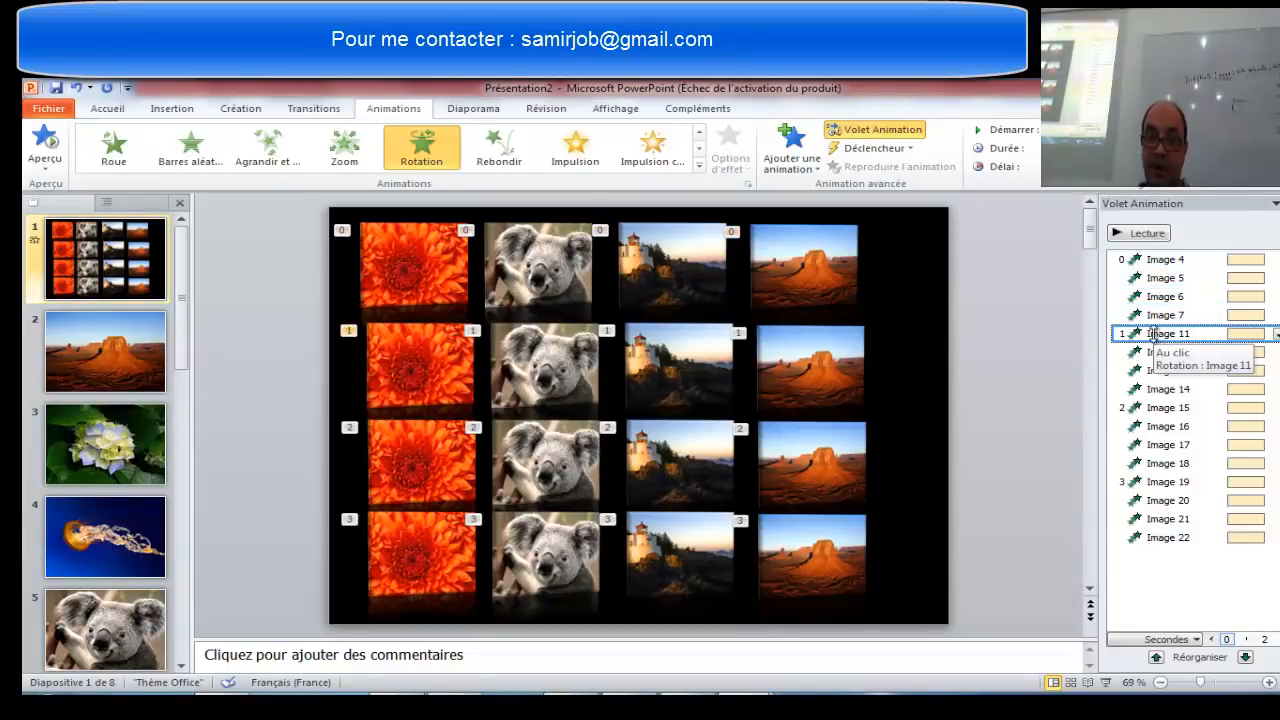
left_click(1155, 389, "shift")
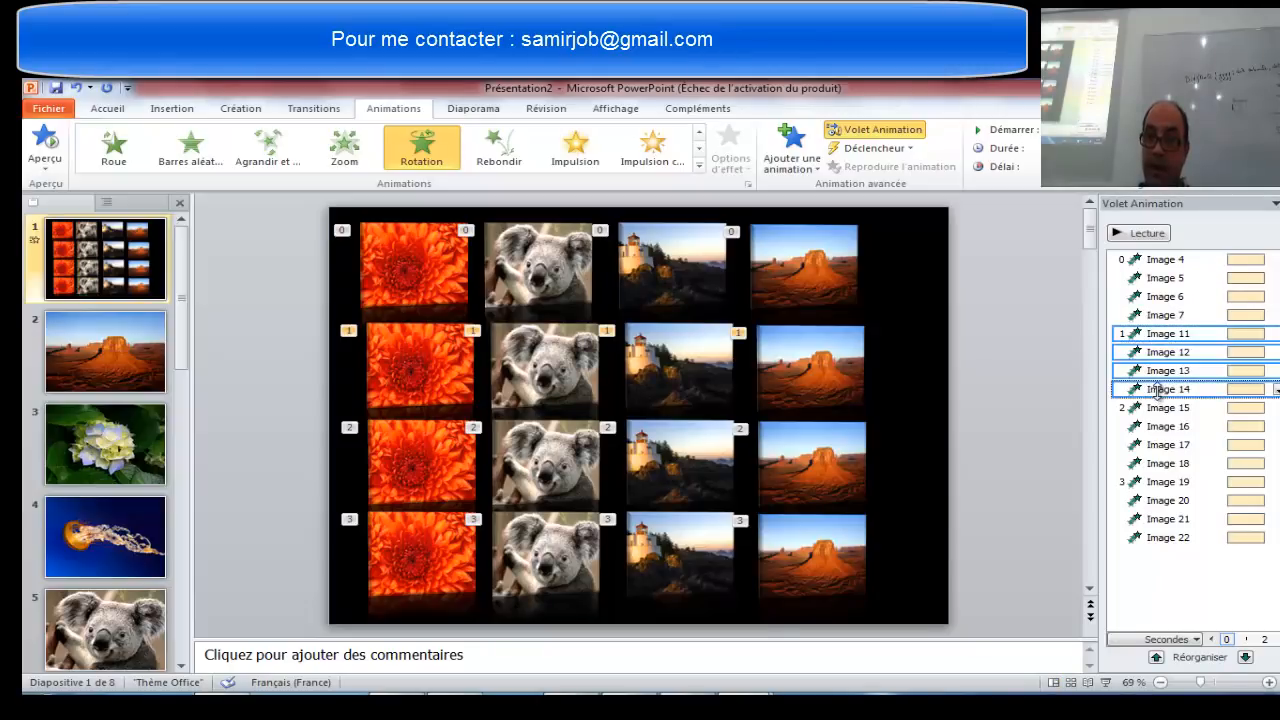
right_click(1163, 353)
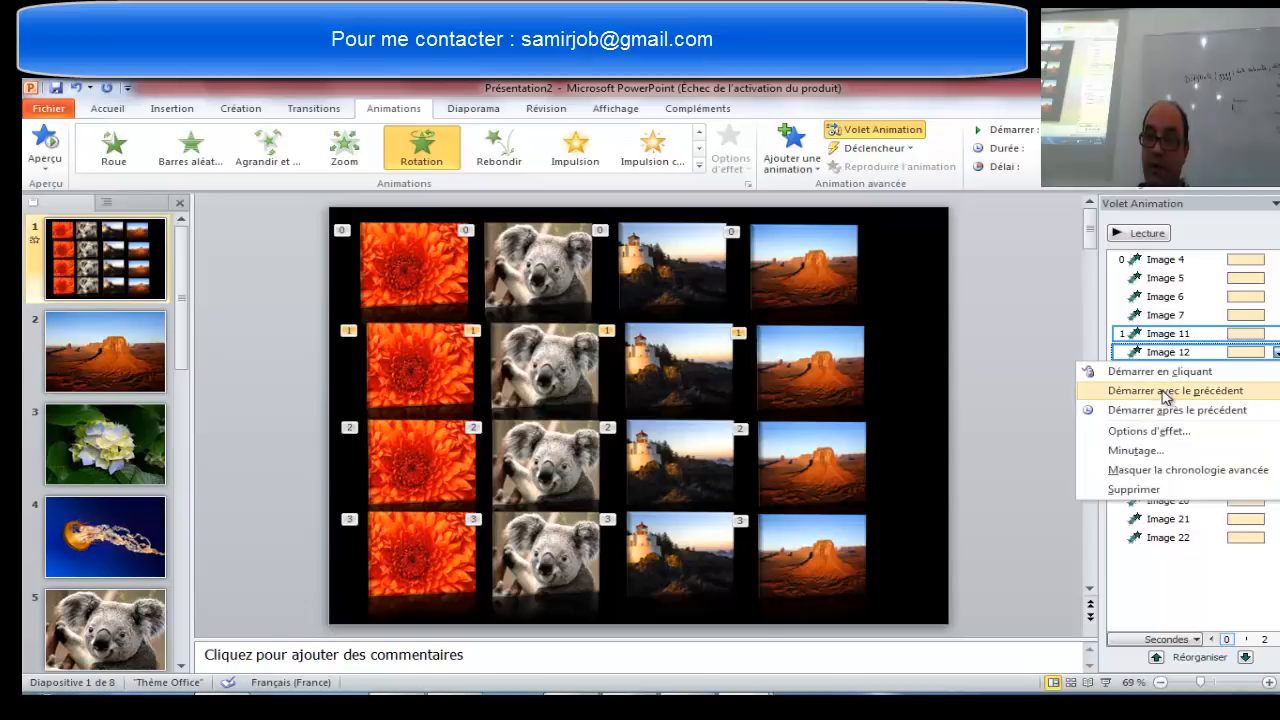
left_click(1166, 391)
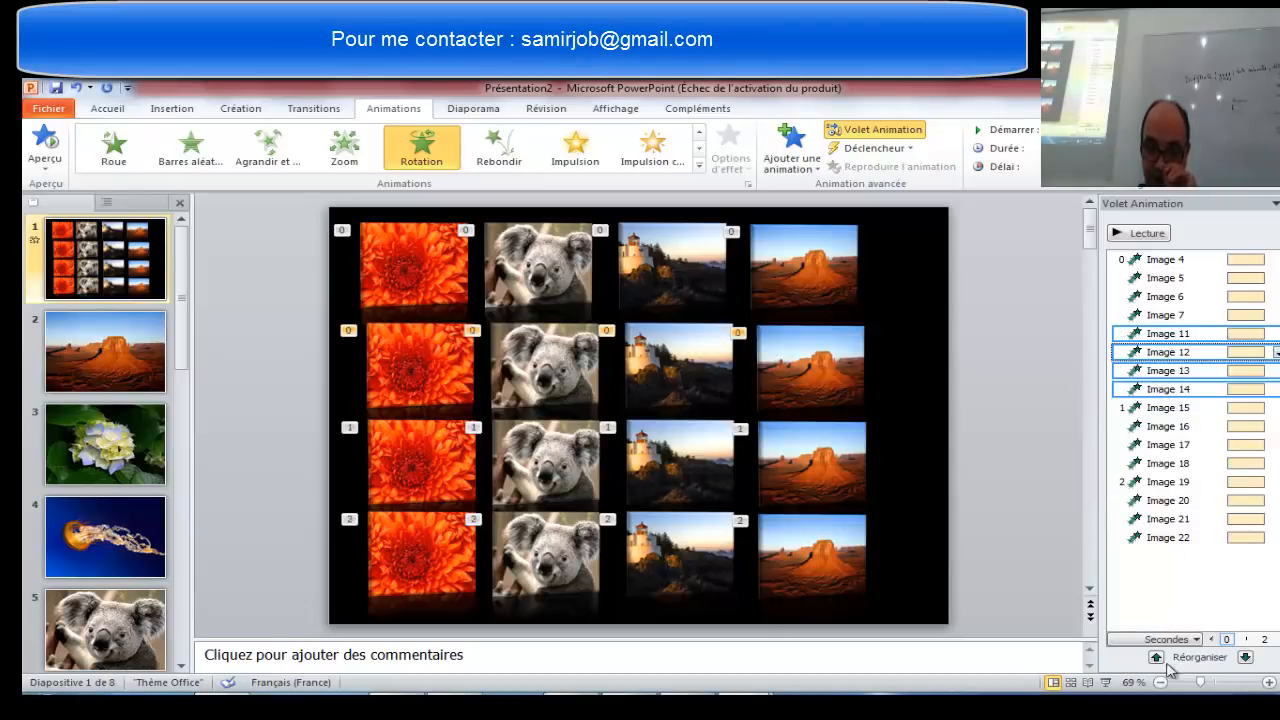
left_click(1106, 683)
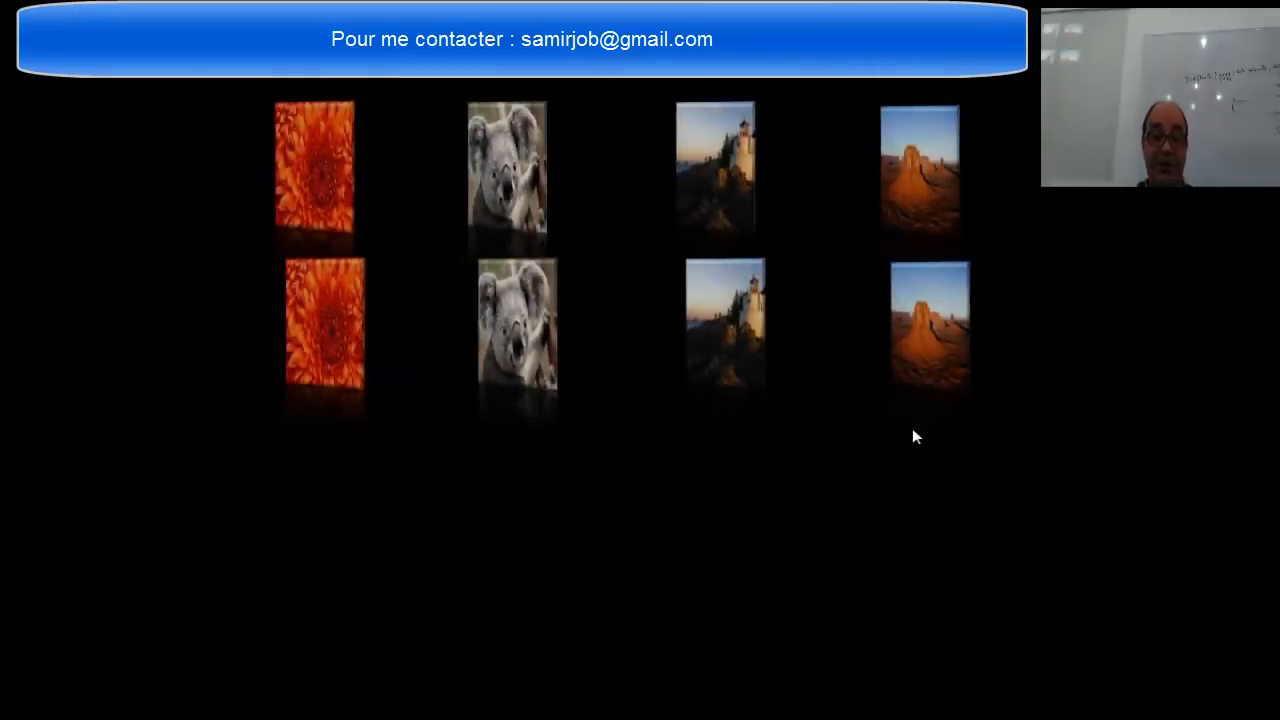
key("Escape")
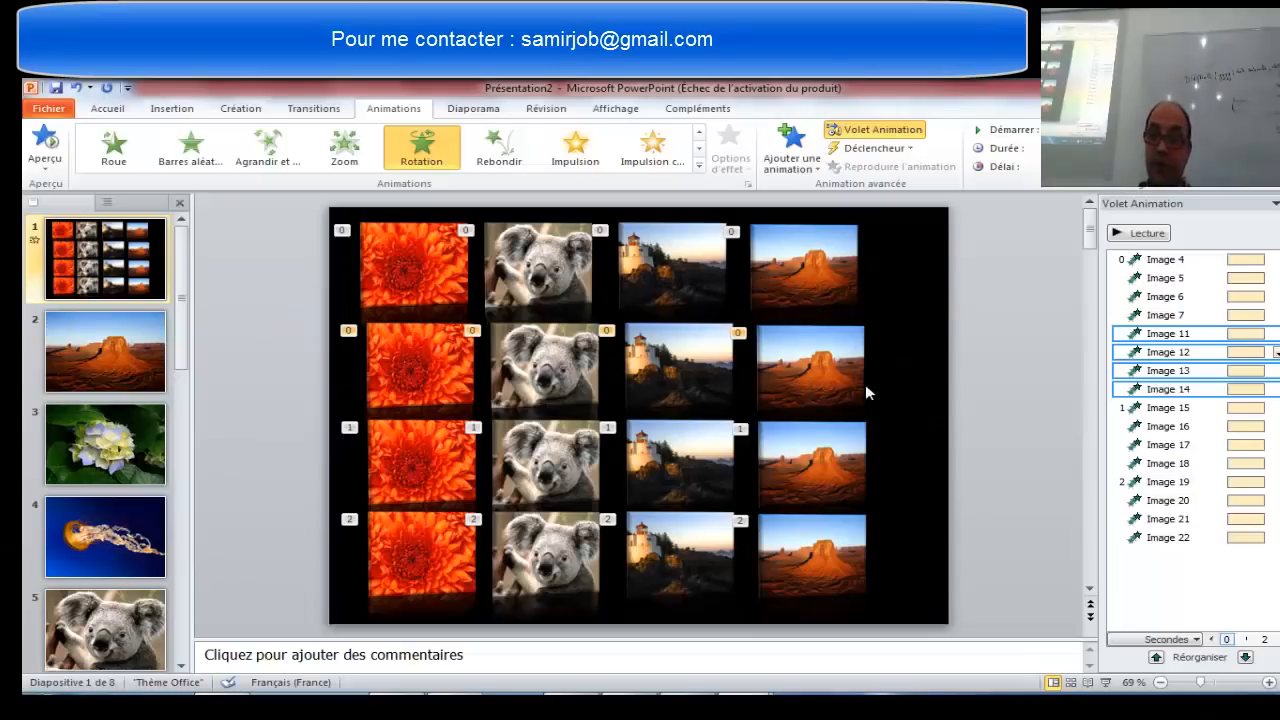
Try starting Image 11 to Image 14 after the previous animation and play the slide show.
right_click(1140, 357)
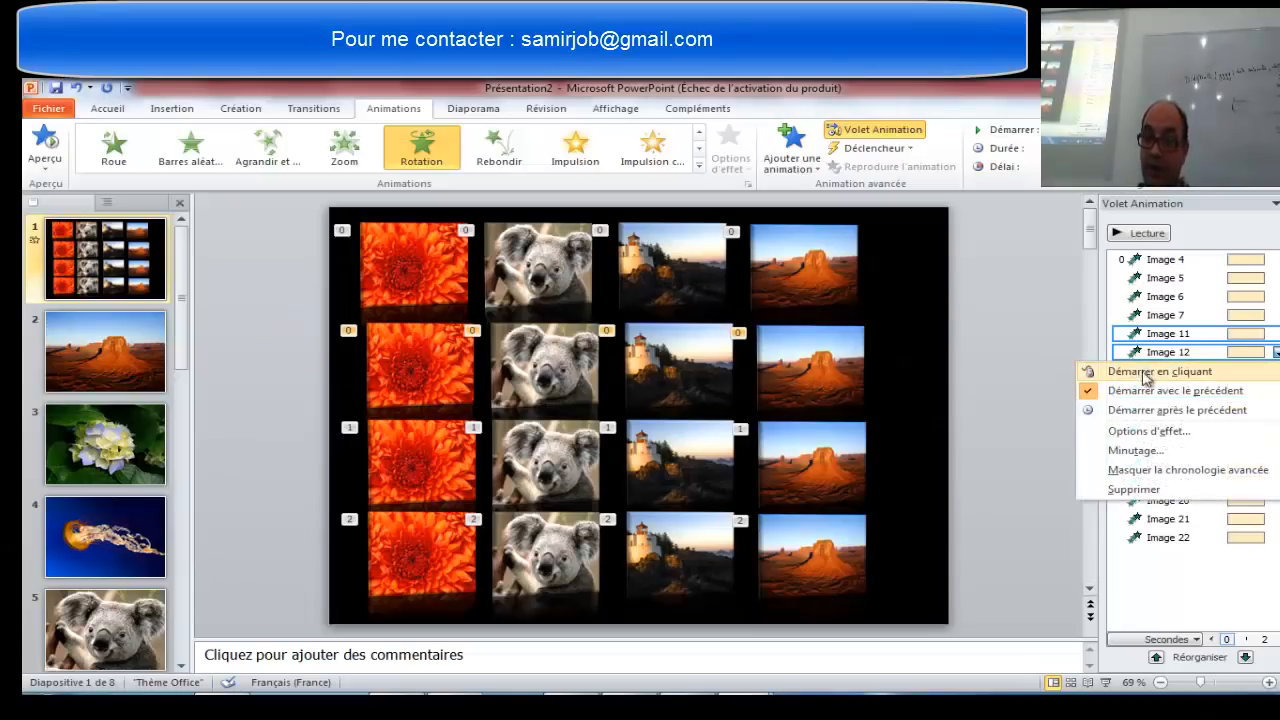
left_click(1152, 411)
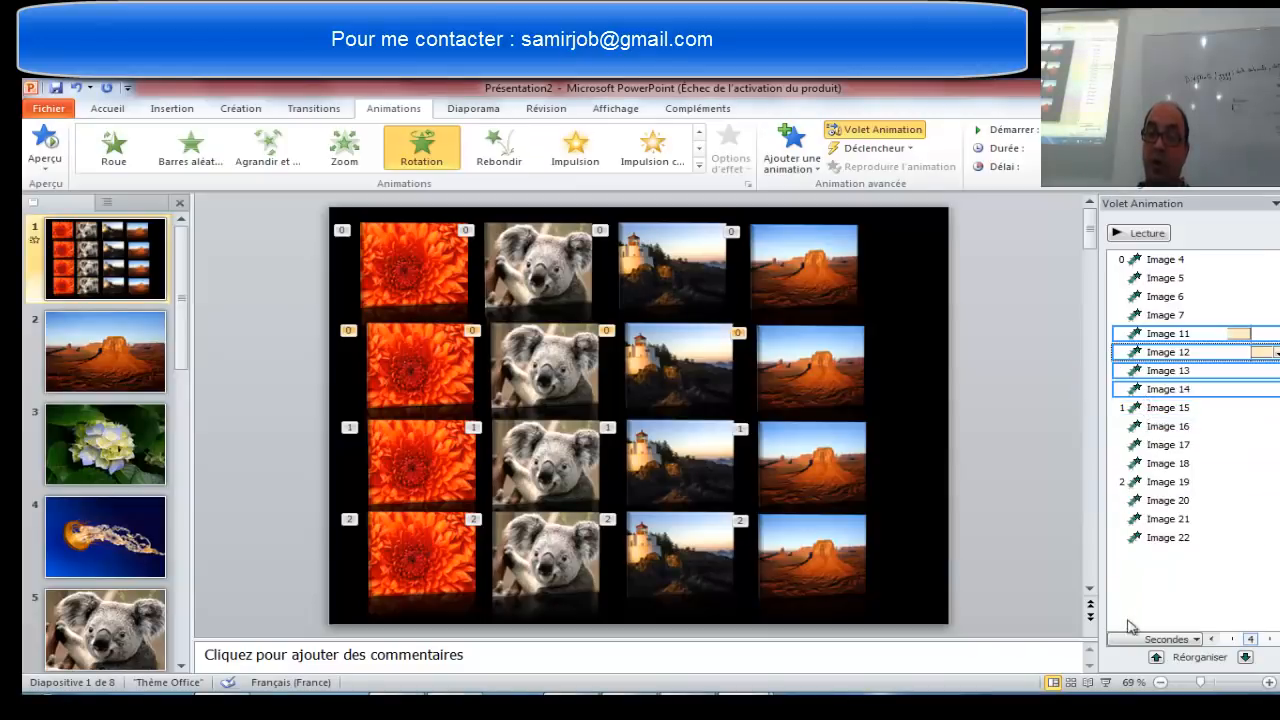
left_click(1106, 683)
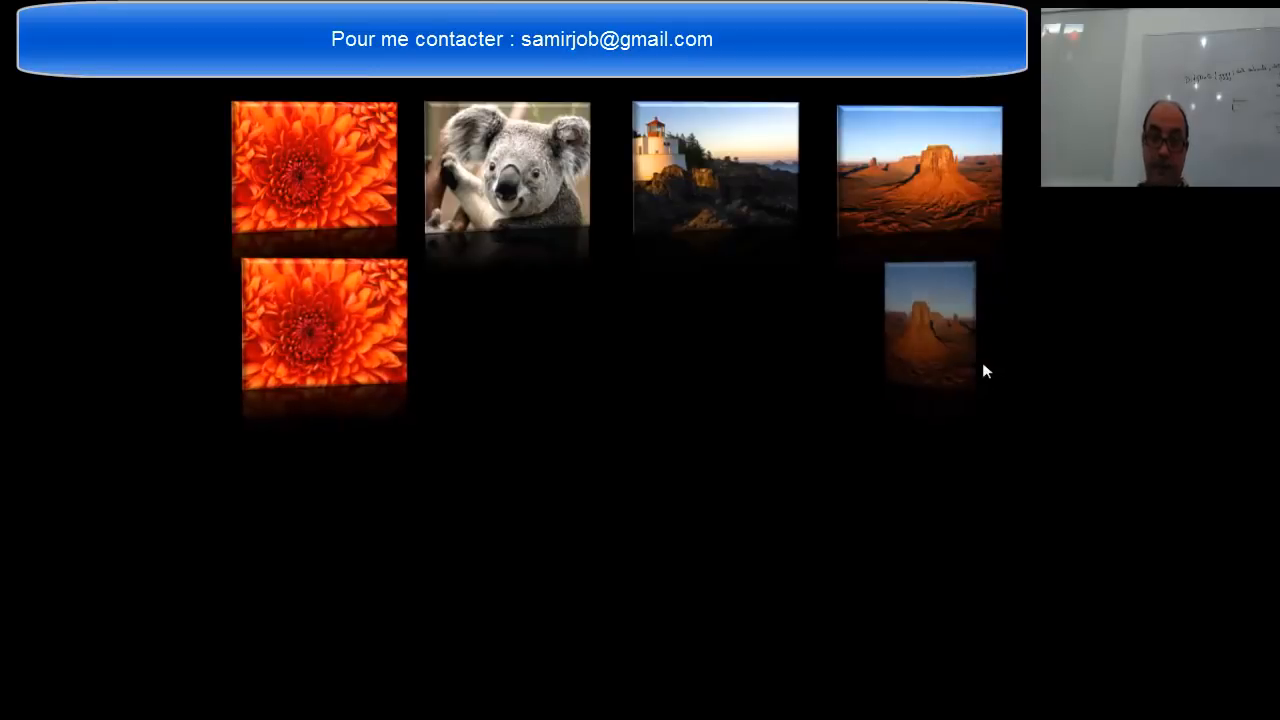
key("Escape")
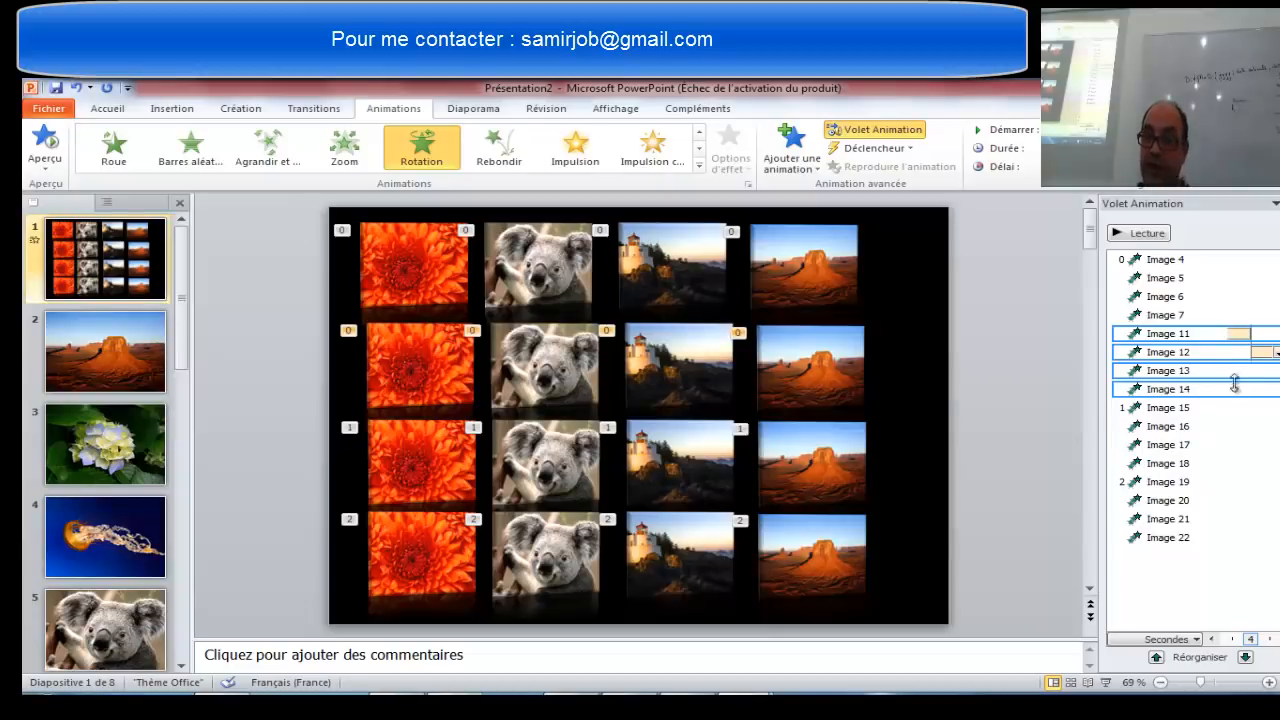
Make Image 11 to Image 14 start with the previous animation, delay their start, and check the timing in the slide show.
right_click(1187, 370)
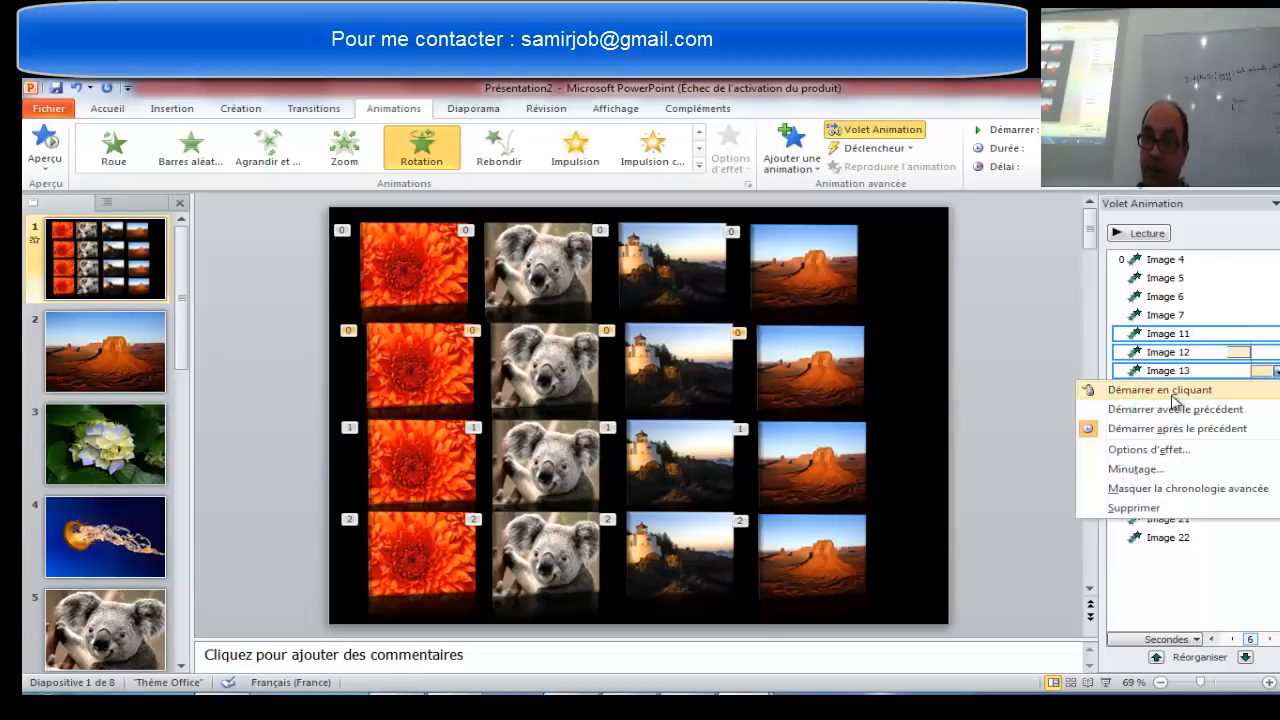
left_click(1118, 409)
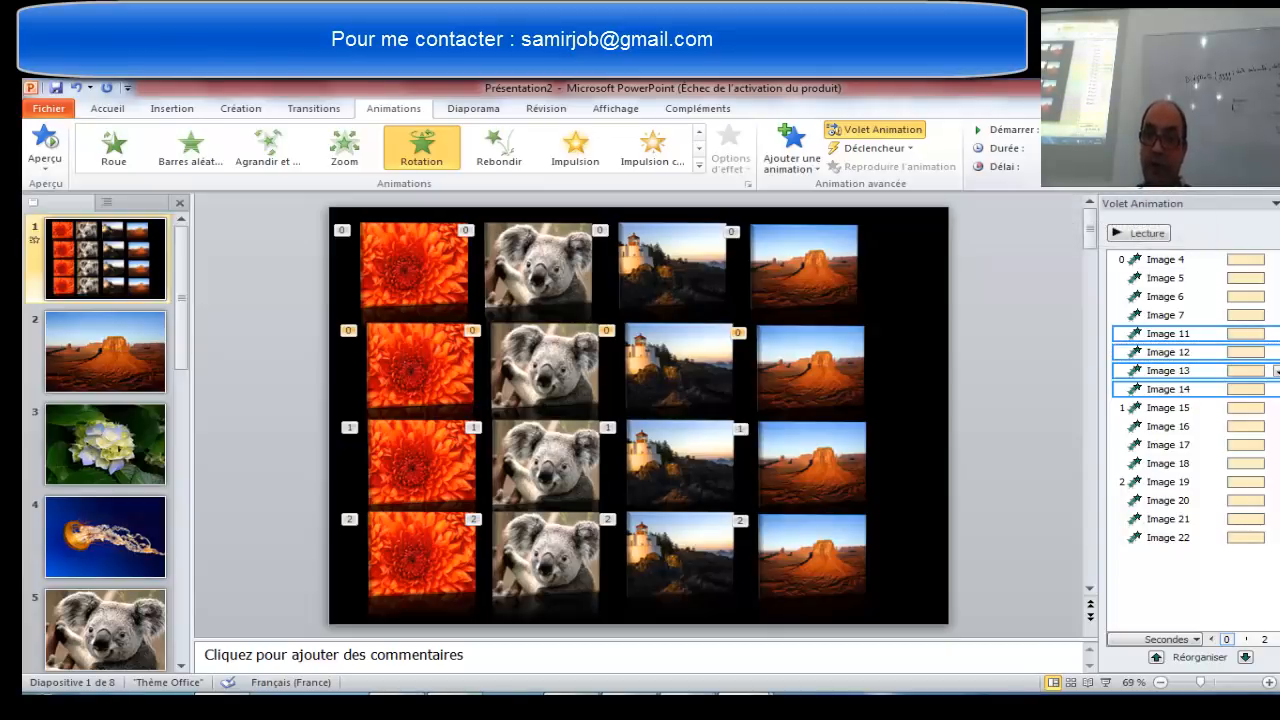
left_click(908, 369)
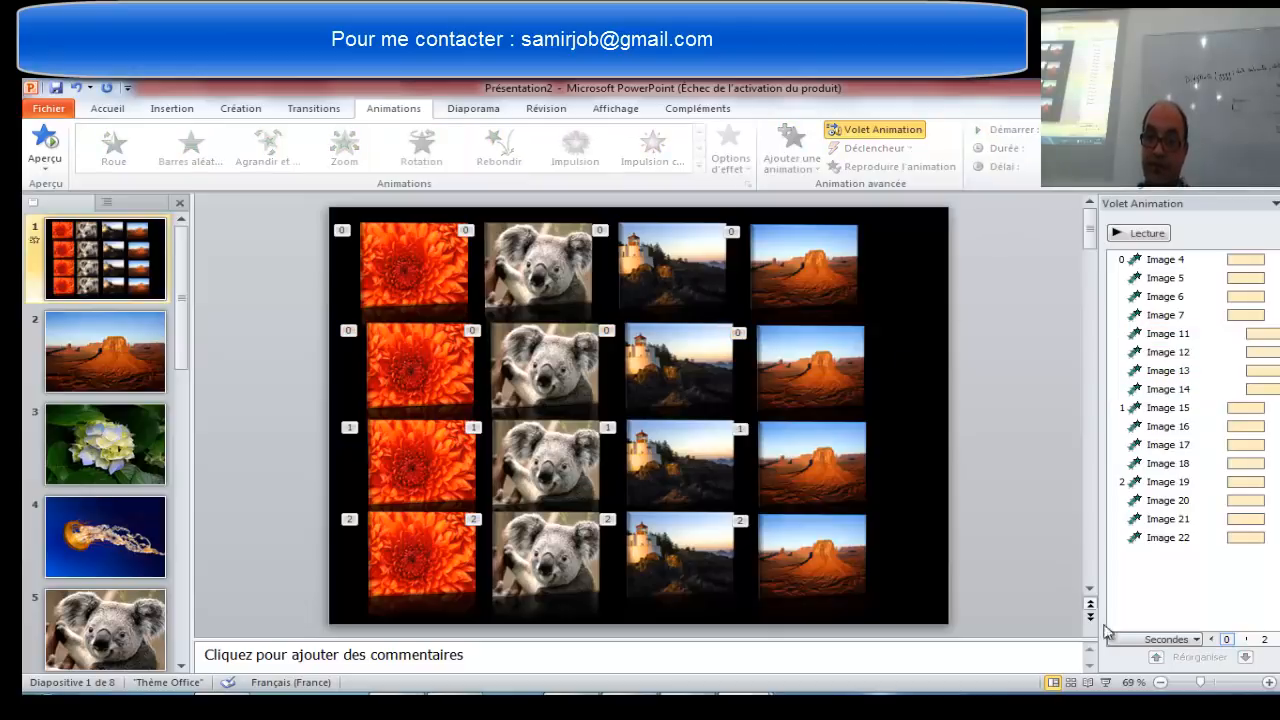
left_click(1105, 682)
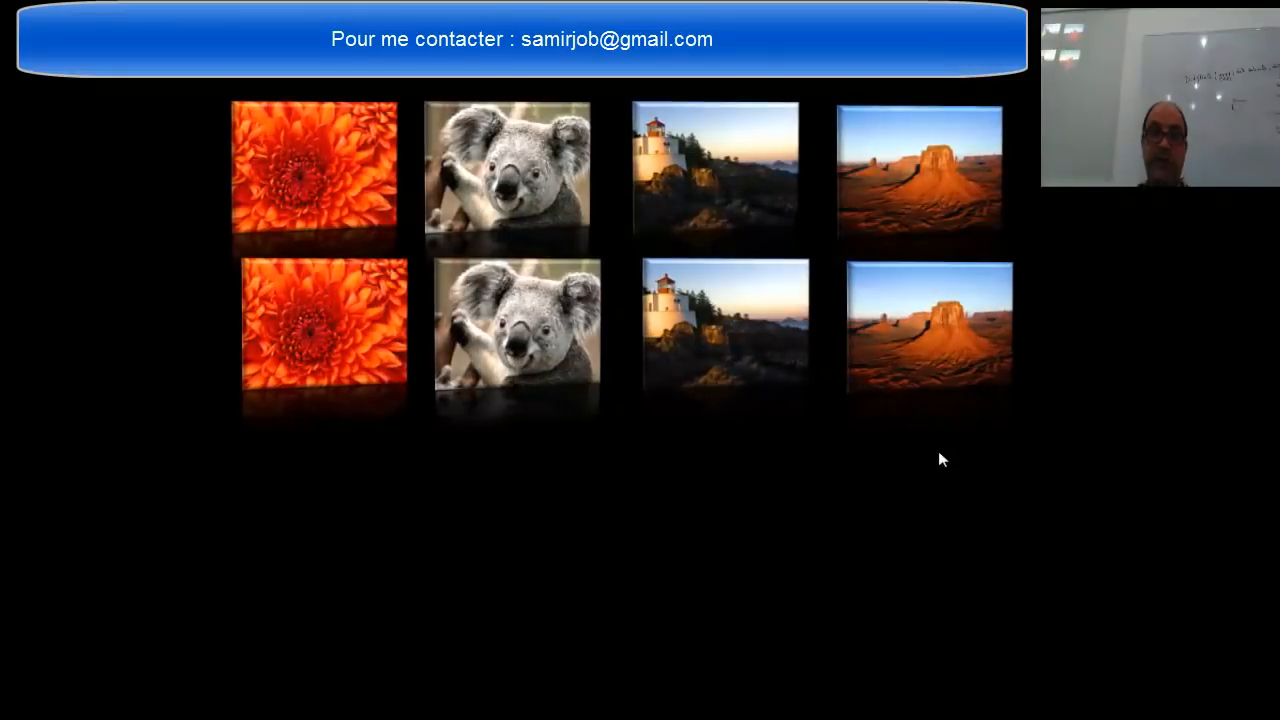
key("Escape")
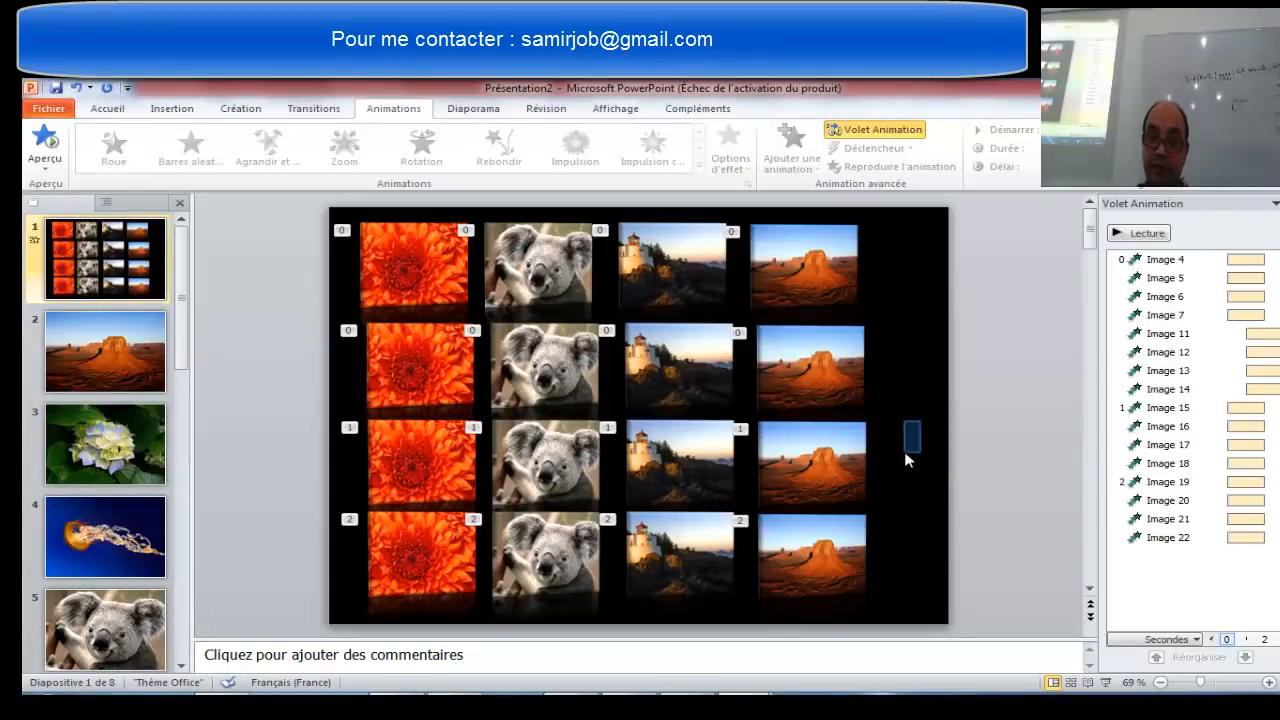
Set the third-row animations, Image 15 to Image 18, to start after the previous one and preview the slide's animations.
left_click(1163, 410)
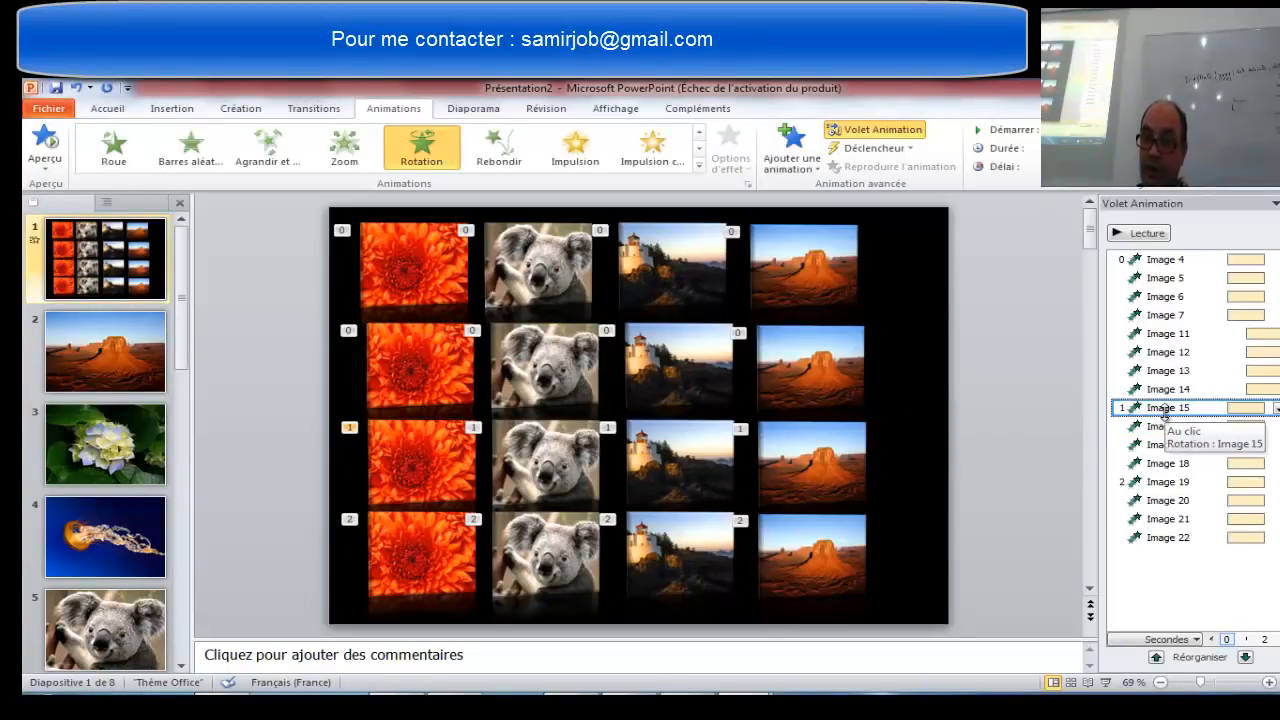
left_click(1168, 464, "shift")
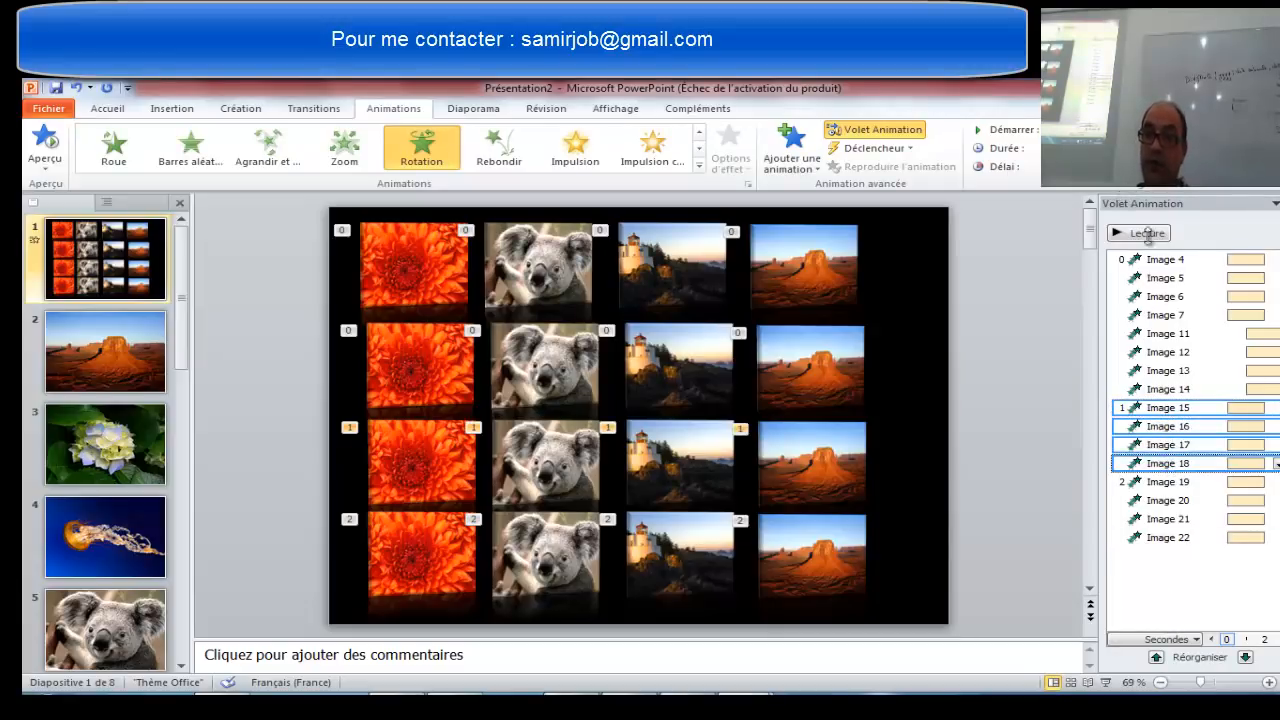
right_click(1152, 430)
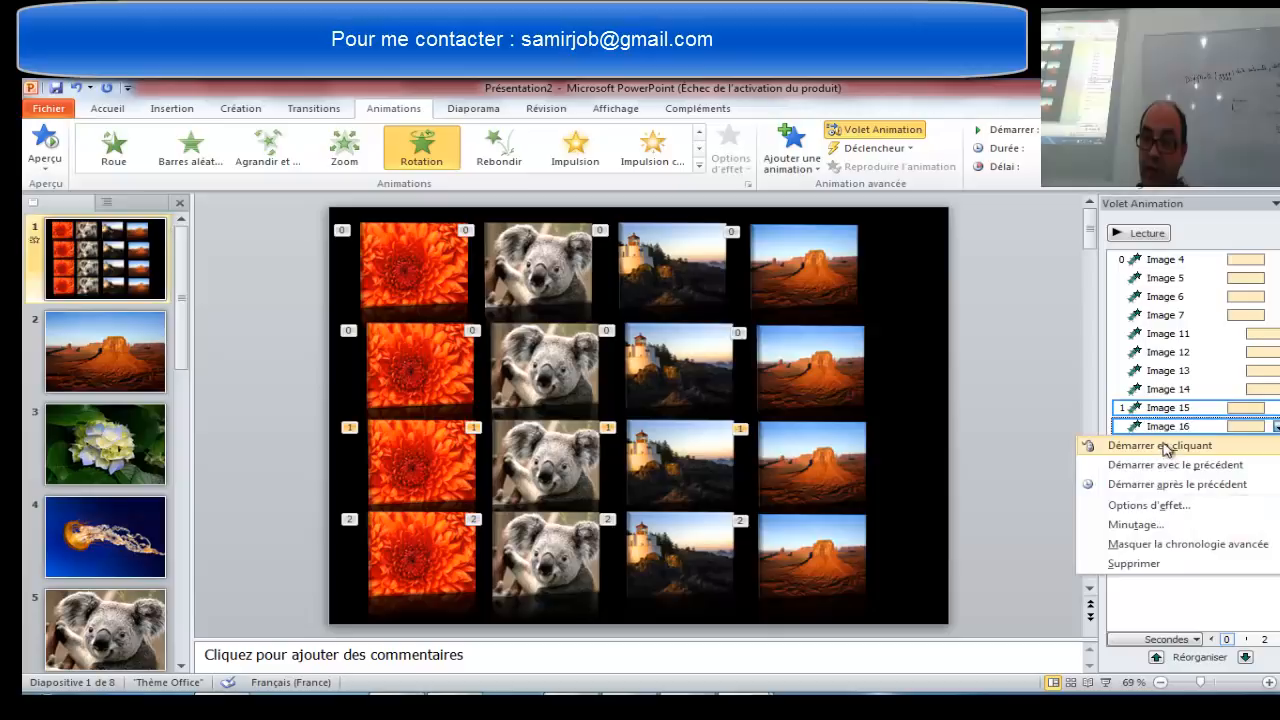
left_click(1160, 484)
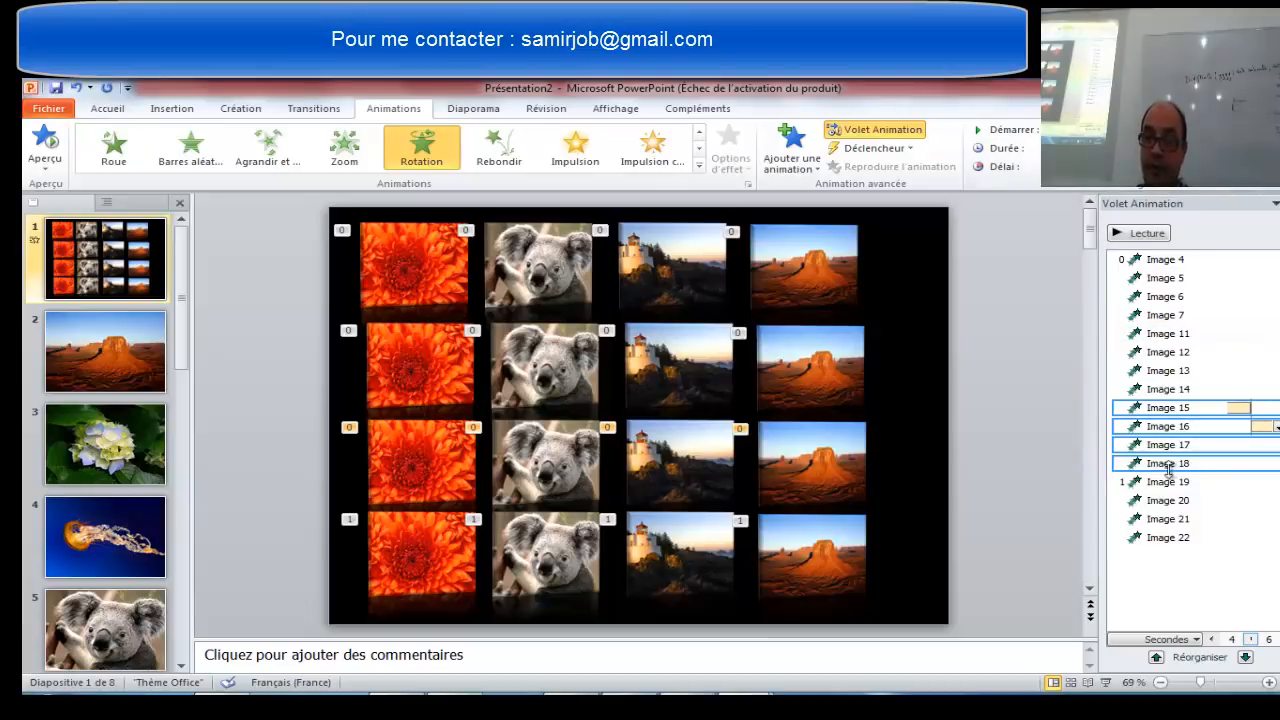
left_click(1137, 233)
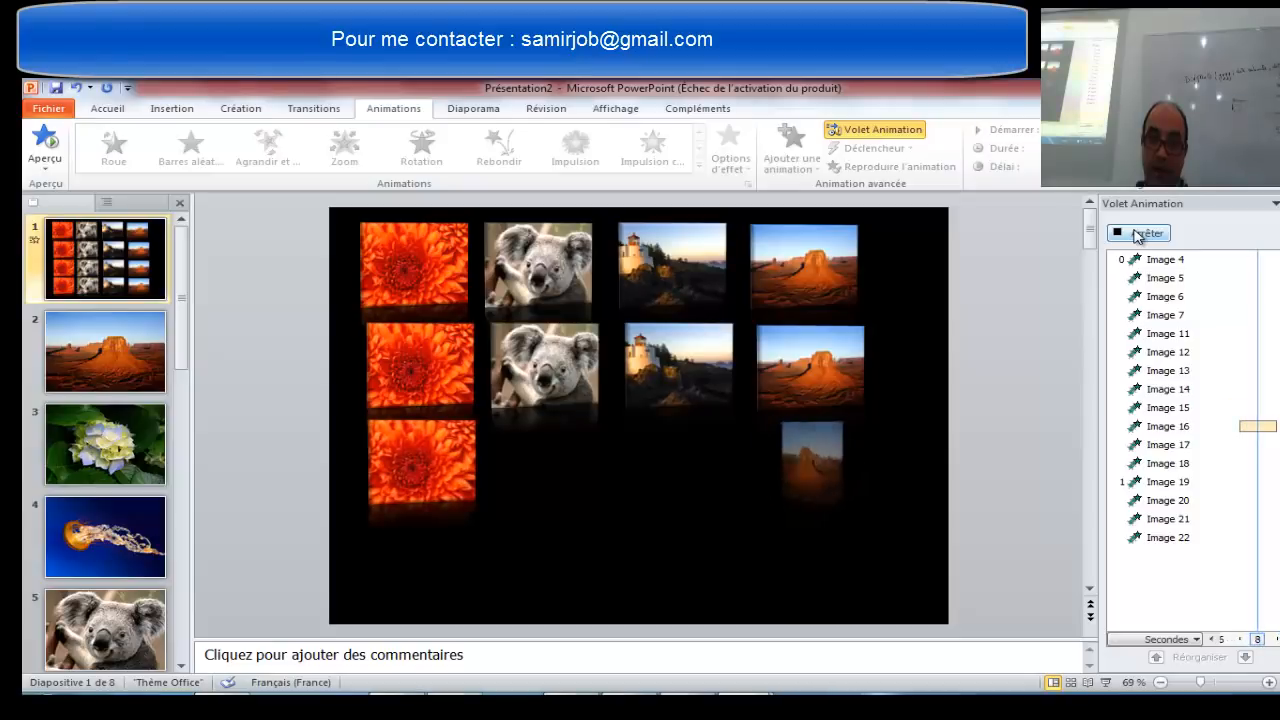
left_click(1138, 234)
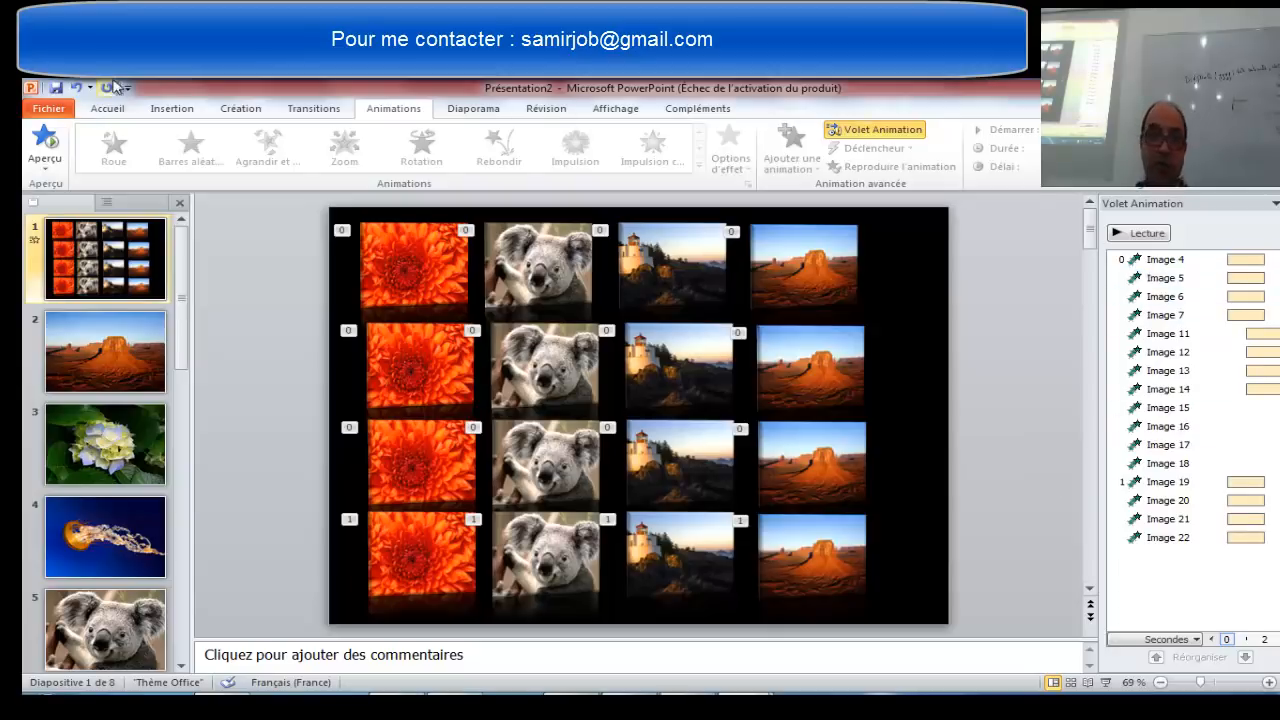
Try starting Image 15 to Image 18 with the previous animation and preview the result.
left_click(74, 87)
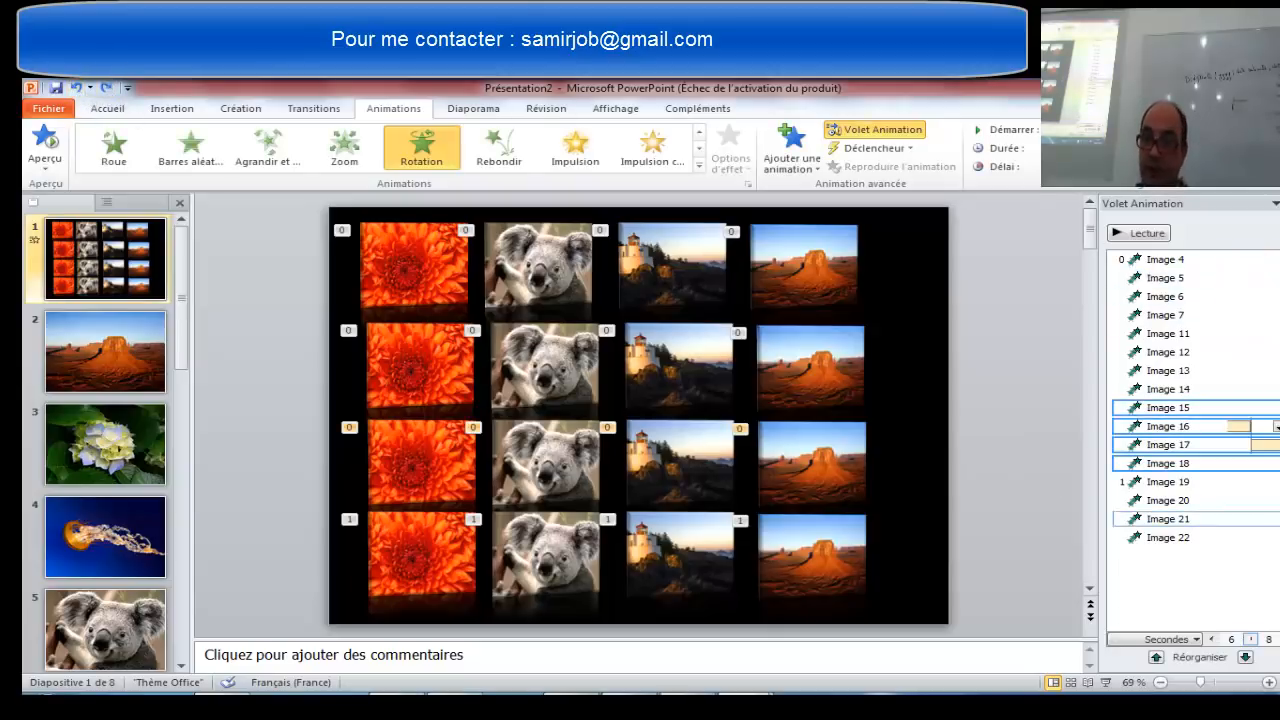
right_click(1180, 425)
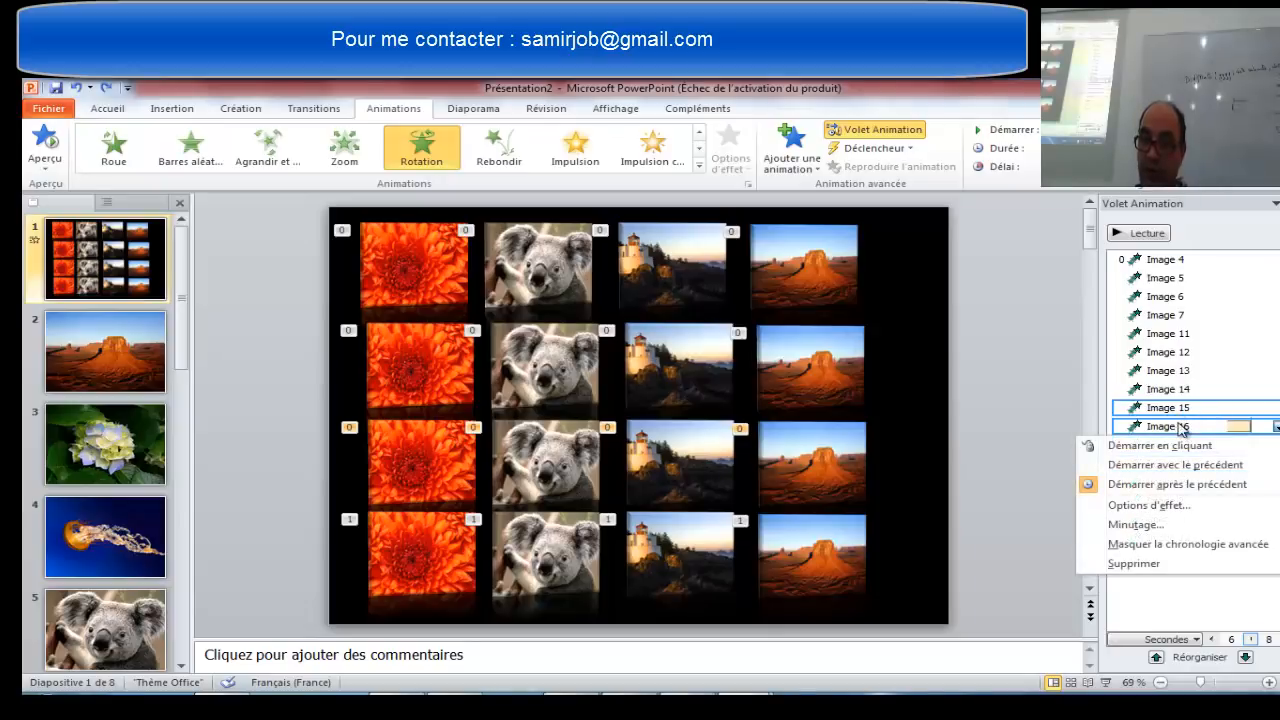
left_click(1117, 465)
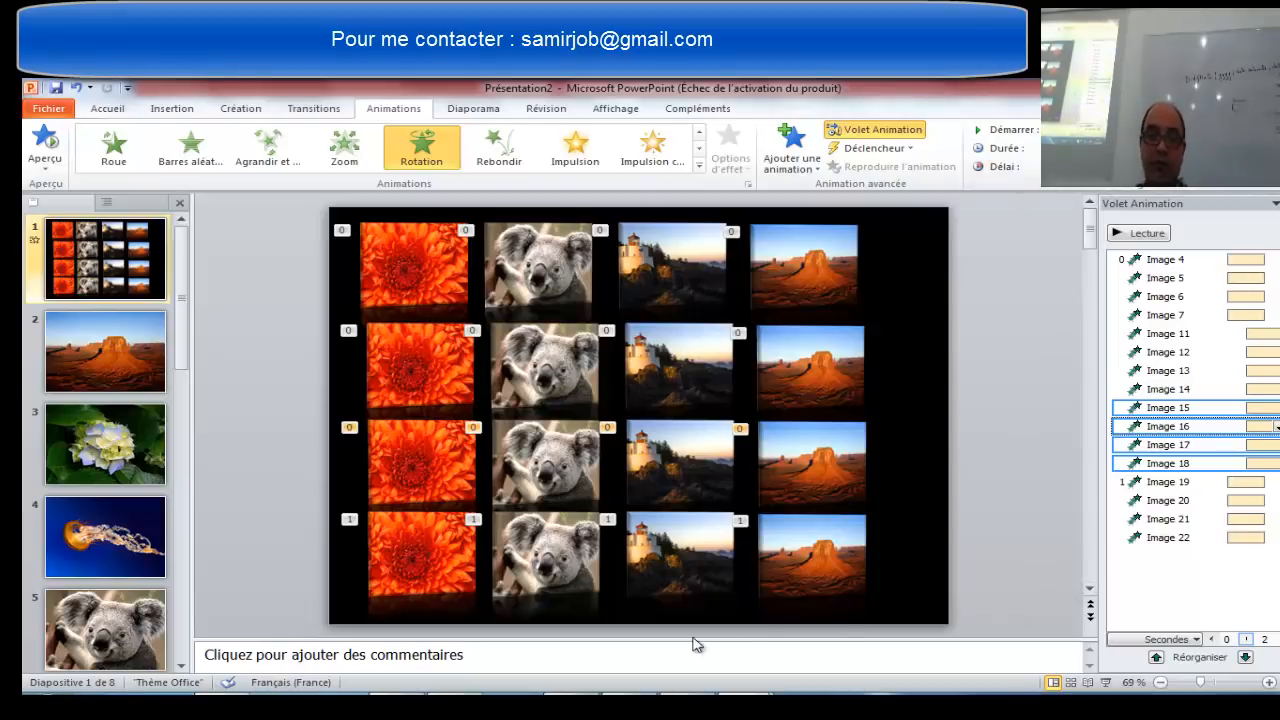
left_click(1140, 231)
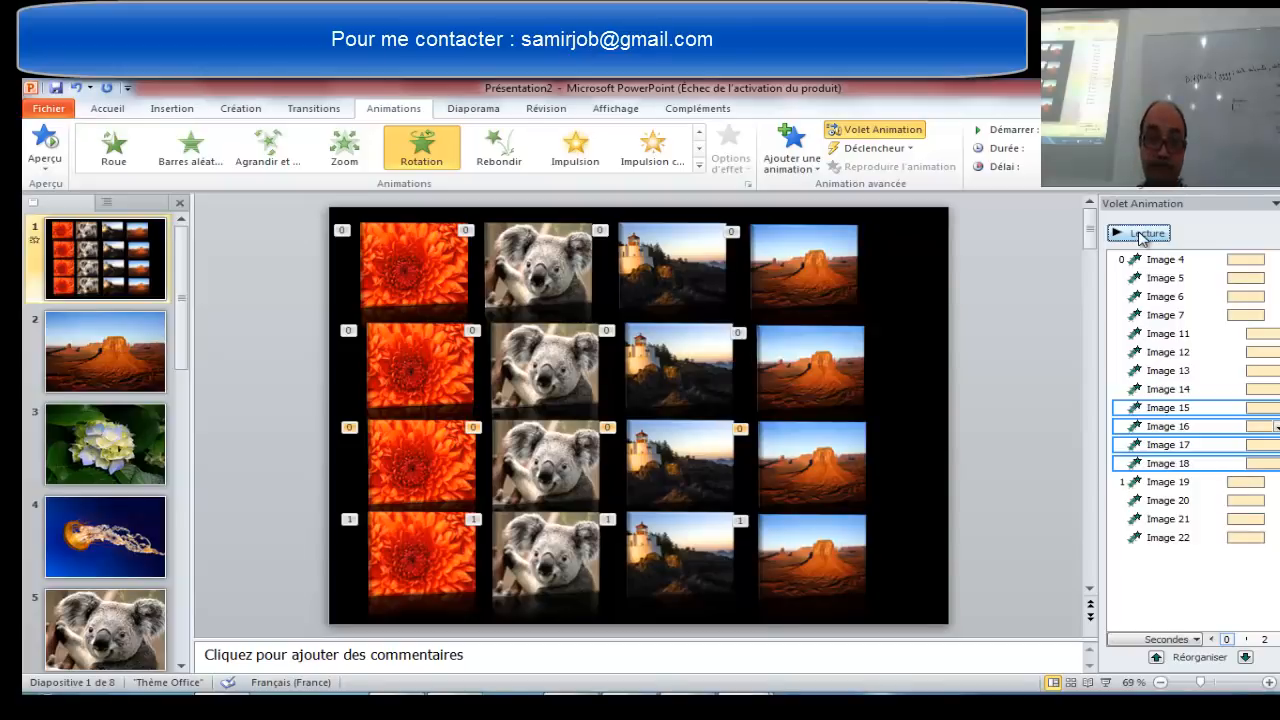
Switch the start of Image 15 to Image 18 to after the previous animation and clear the group selection.
right_click(1208, 414)
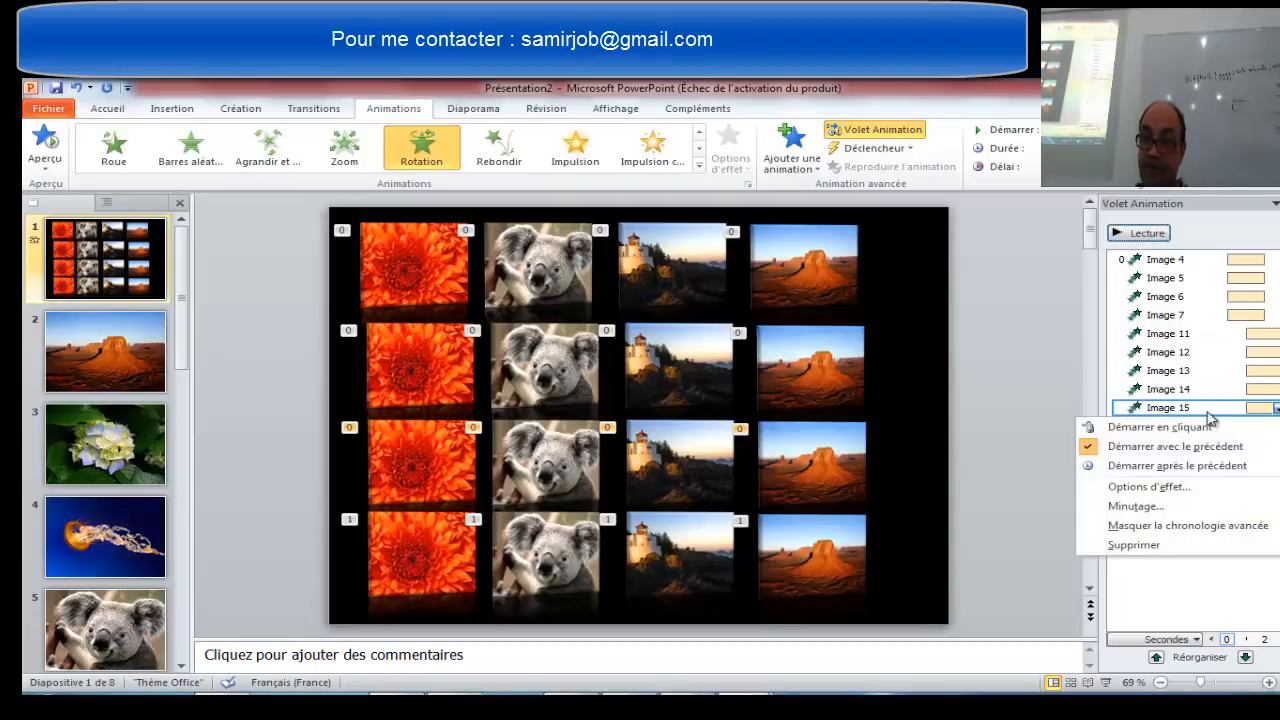
left_click(1143, 466)
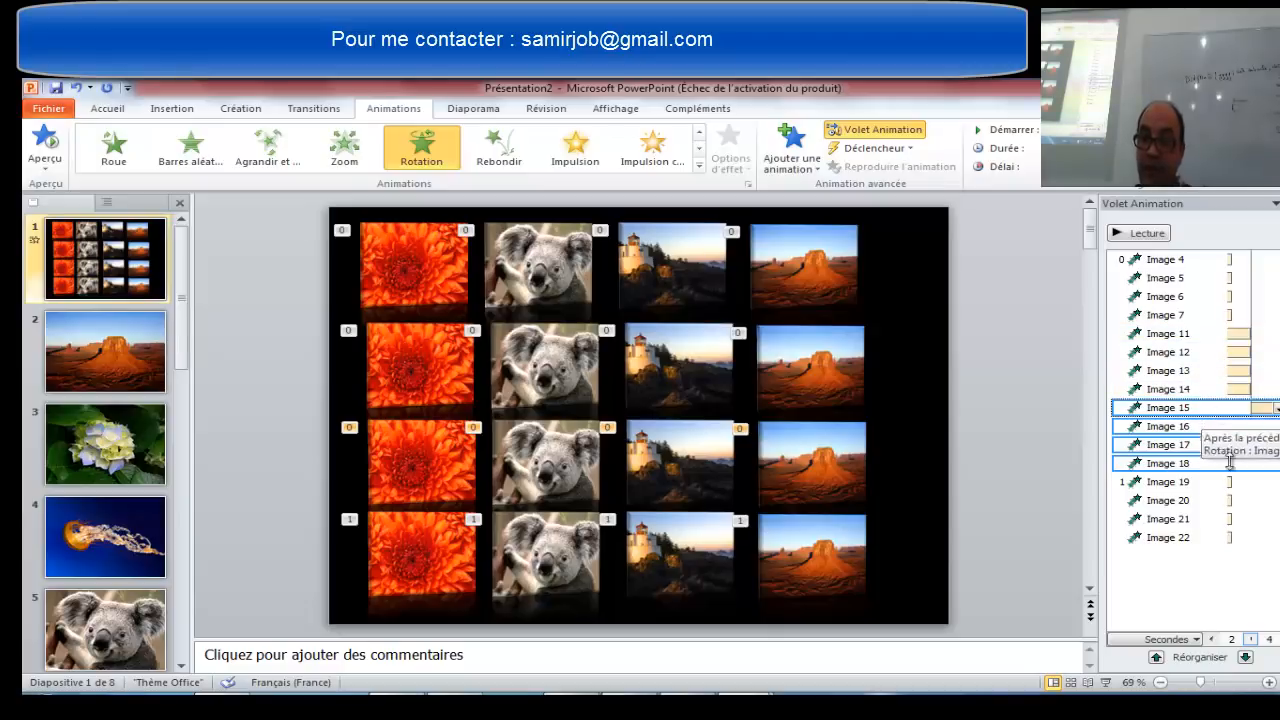
left_click(1276, 408)
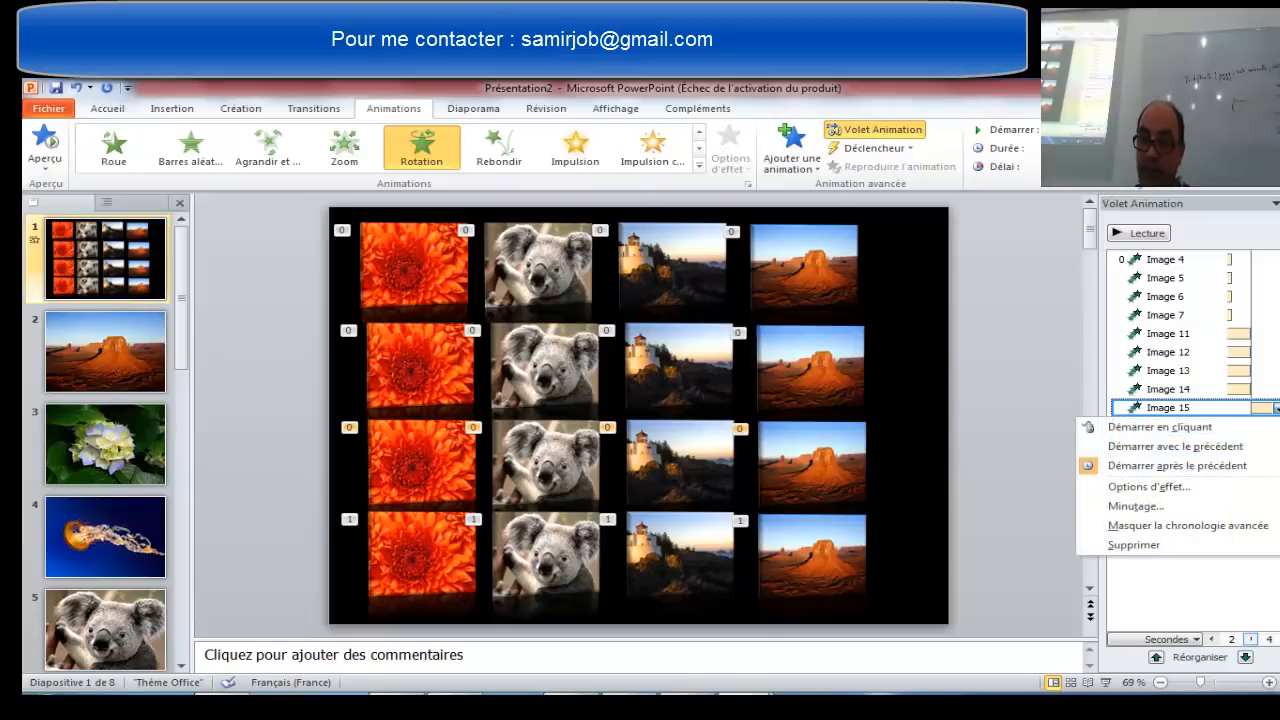
left_click(1243, 574)
Set Image 16, Image 17 and Image 18 individually to start with the previous animation.
left_click(1266, 427)
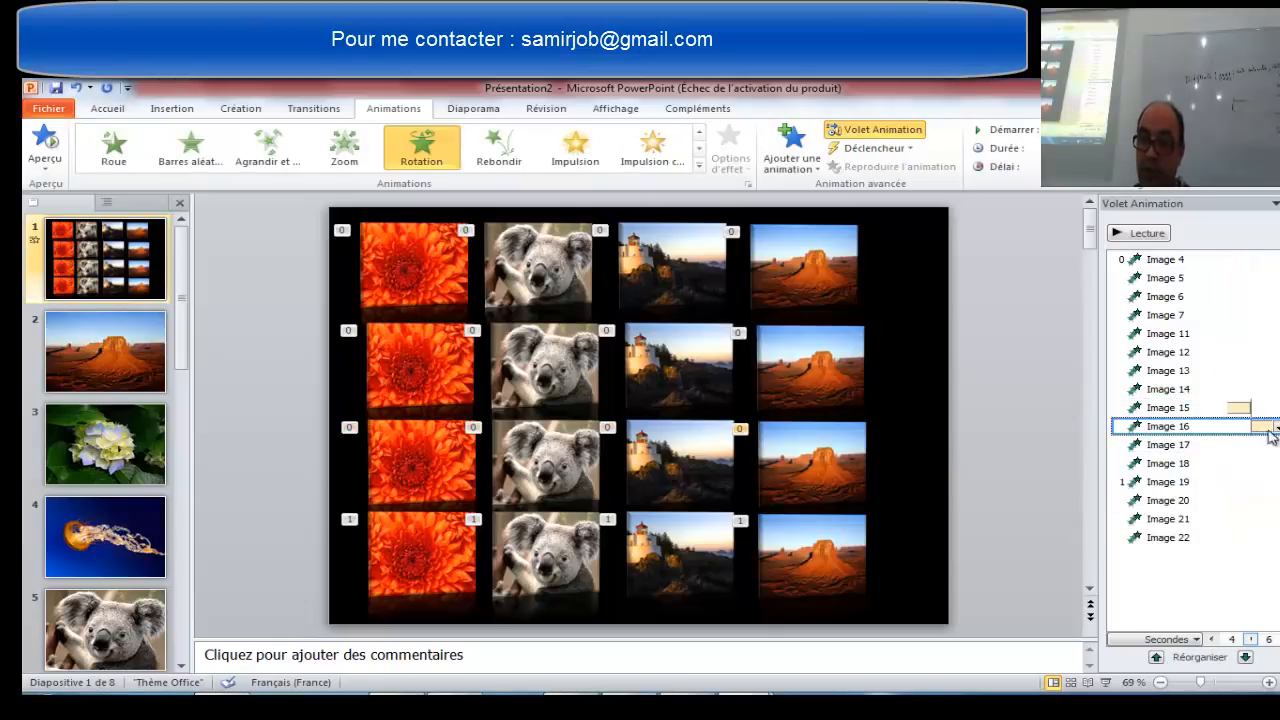
left_click(1277, 430)
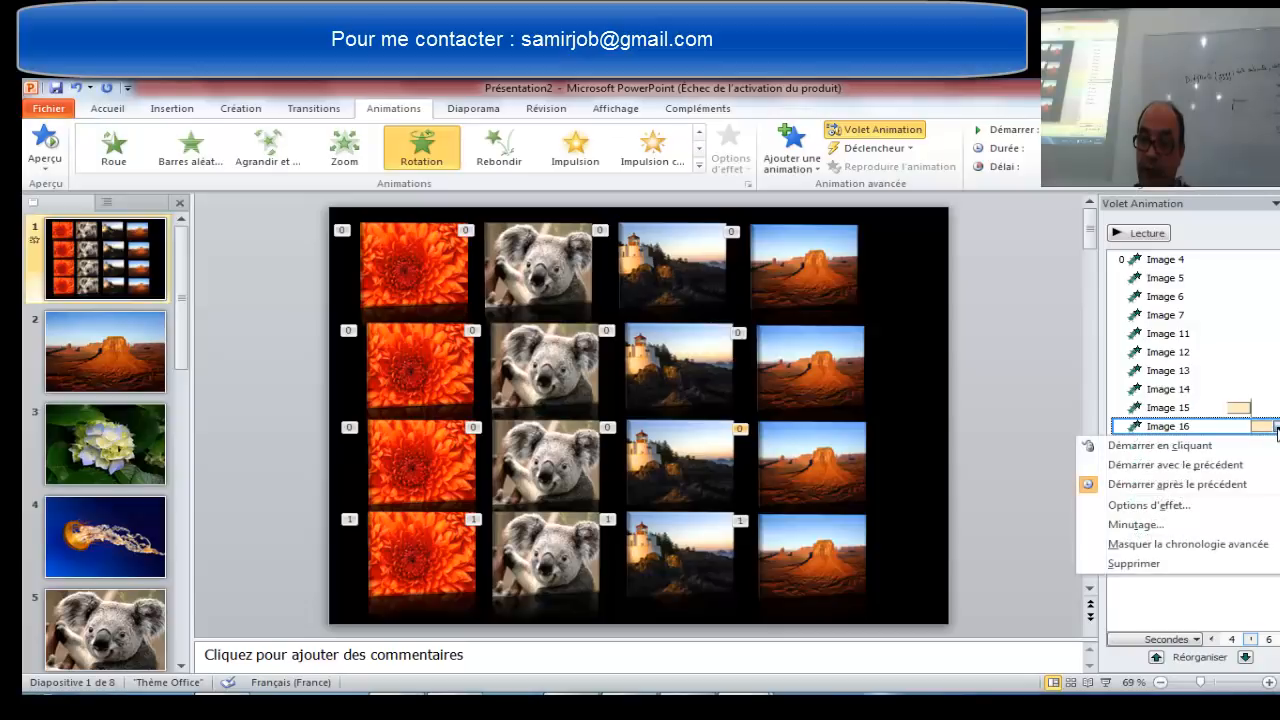
left_click(1150, 465)
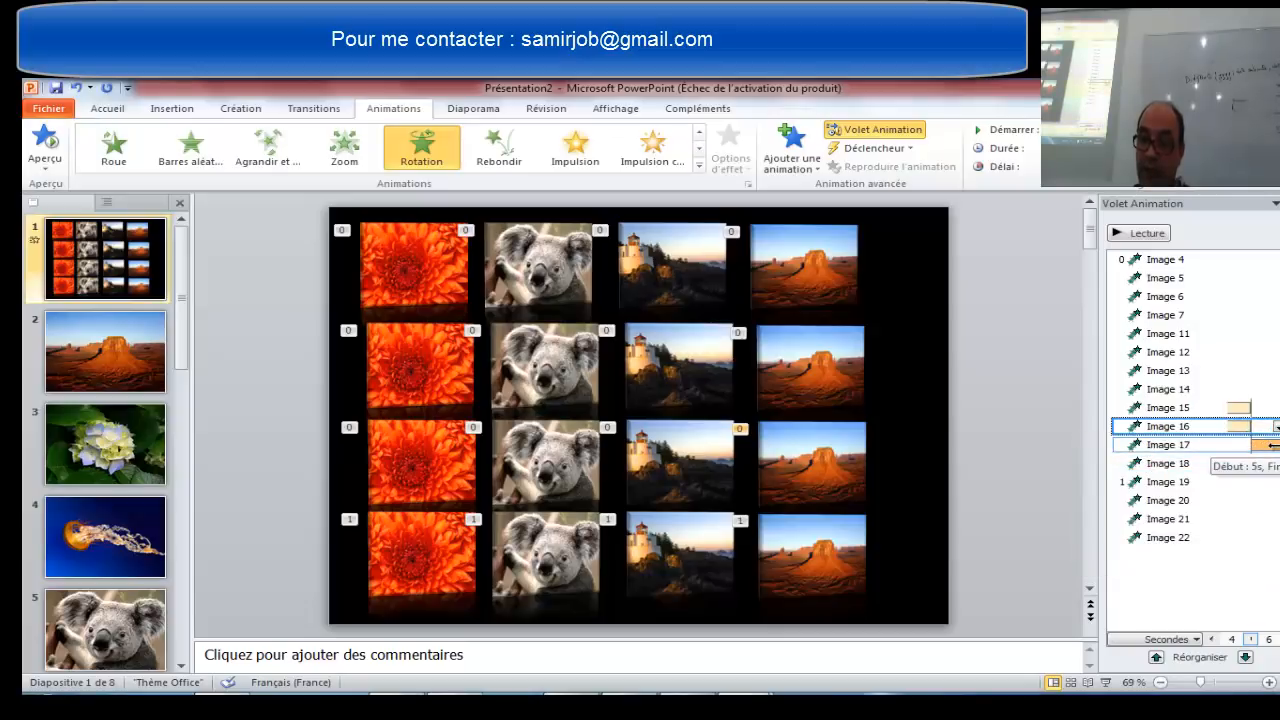
left_click(1268, 445)
left_click(1276, 446)
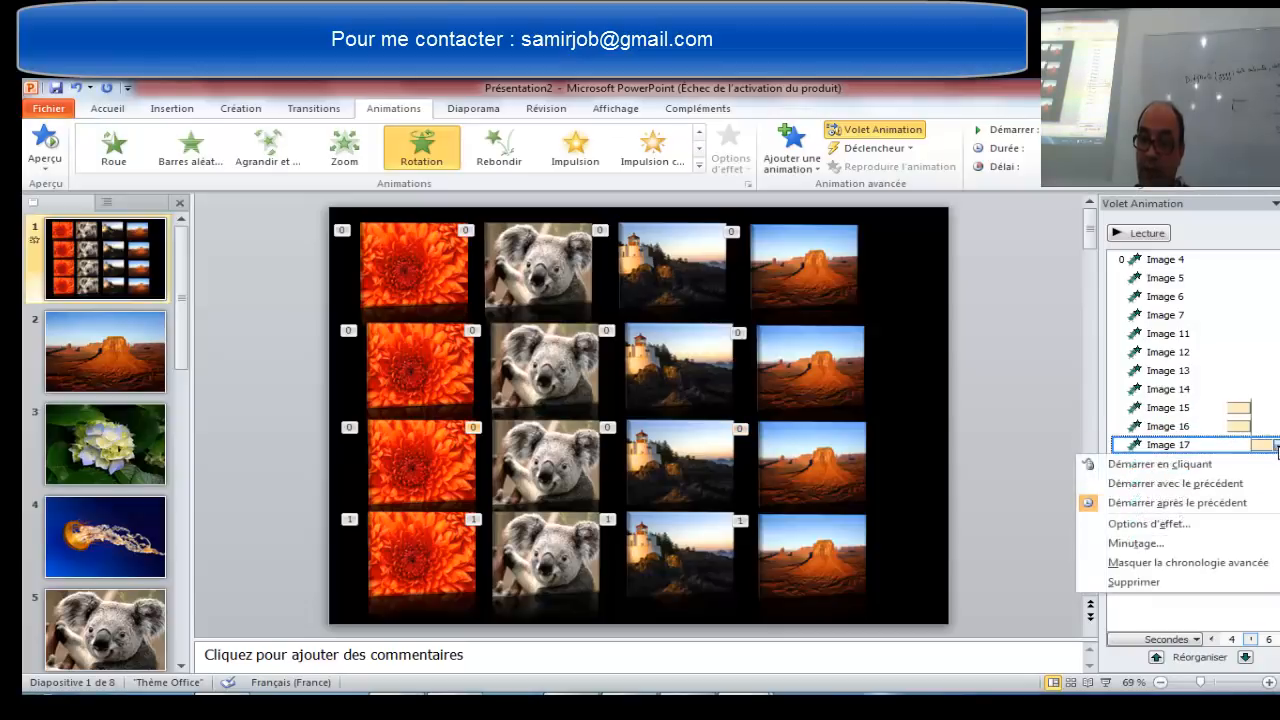
left_click(1172, 487)
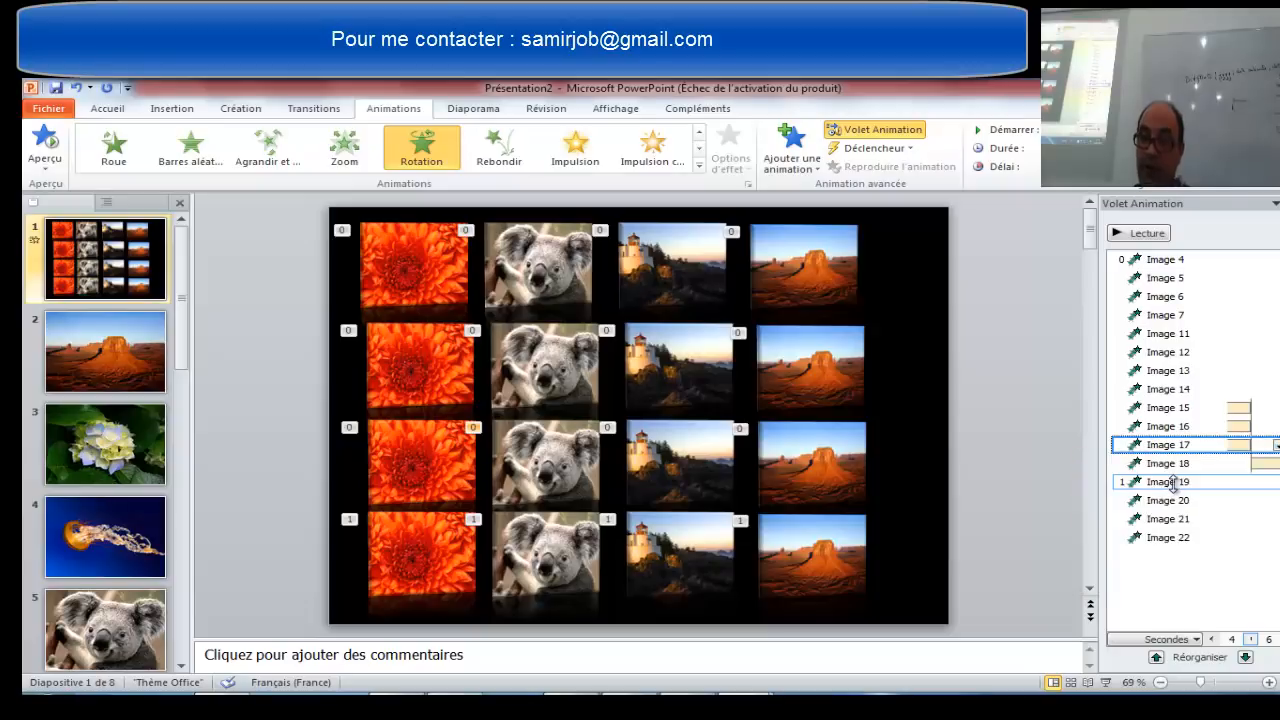
left_click(1268, 464)
left_click(1276, 464)
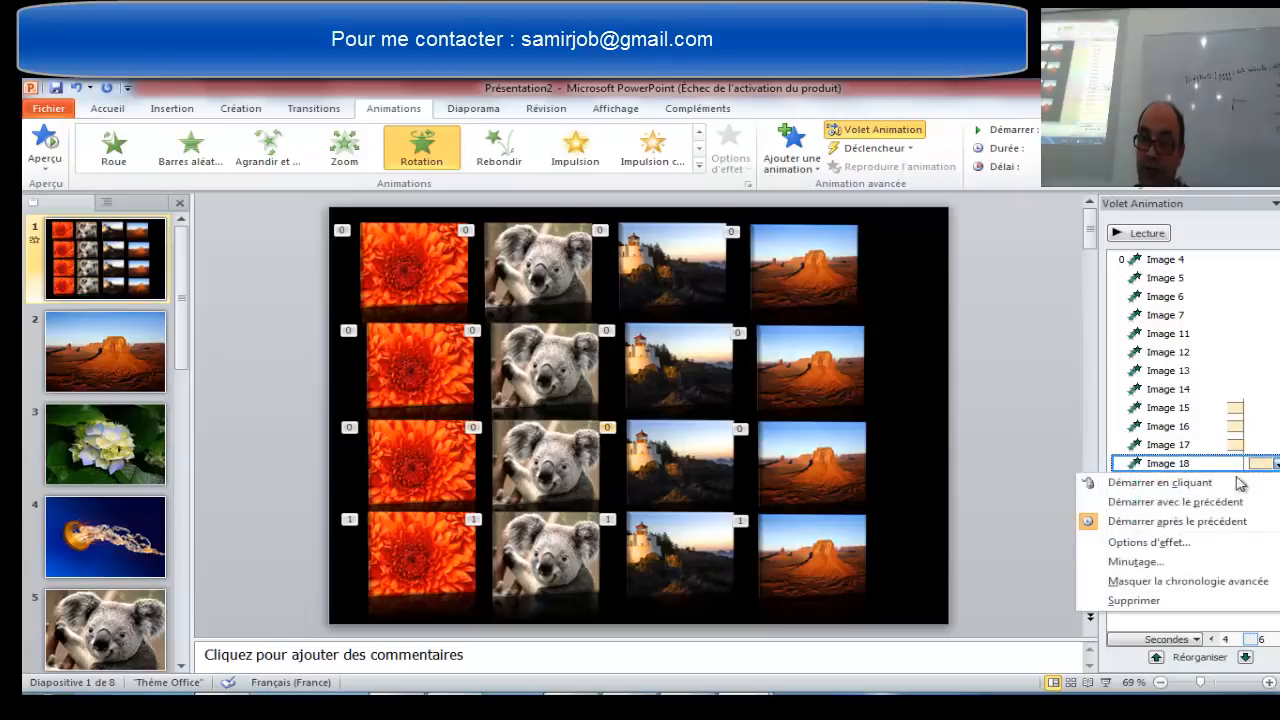
left_click(1172, 502)
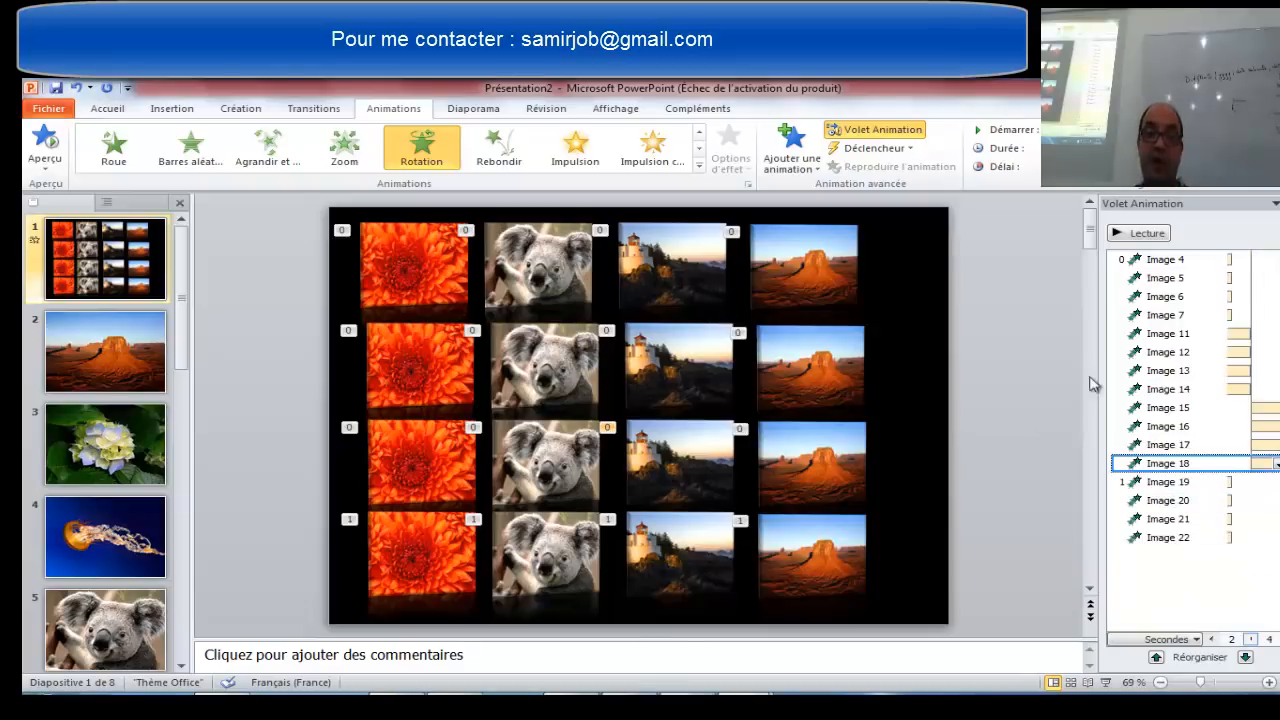
Preview the animations on slide 1 and play the slide show to check the first three picture rows.
left_click(1128, 234)
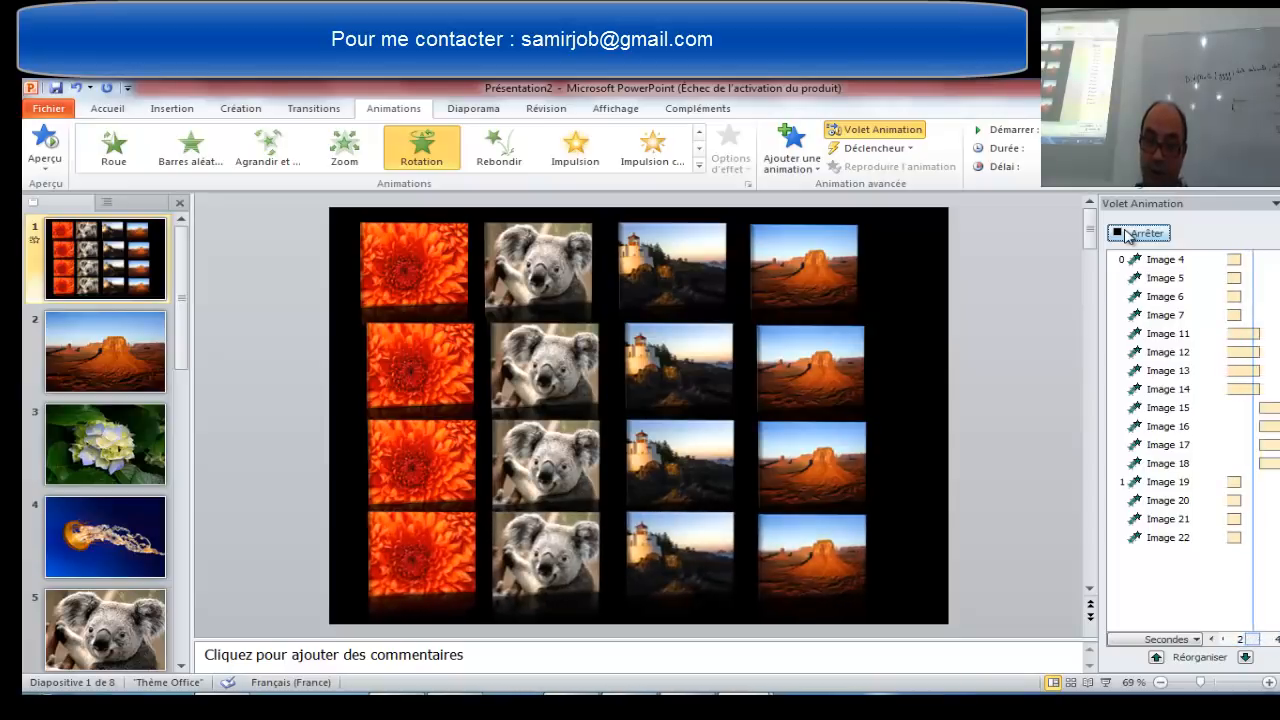
left_click(1127, 235)
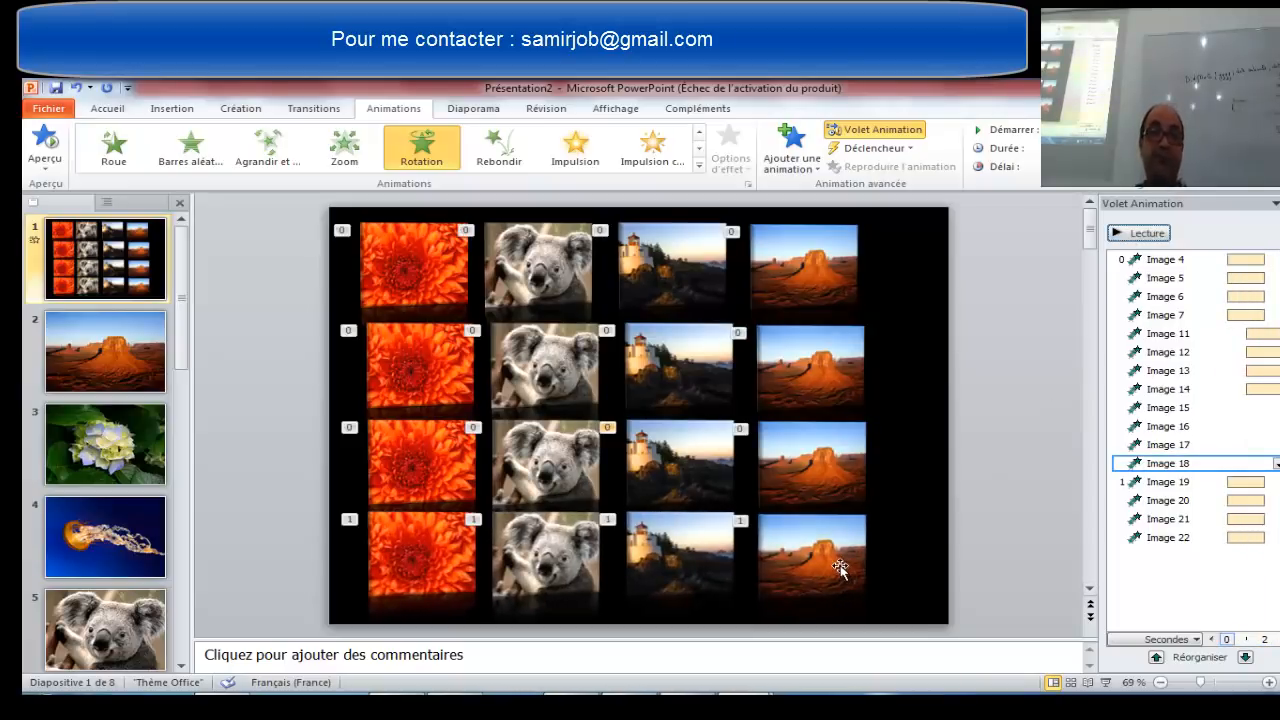
left_click(1105, 682)
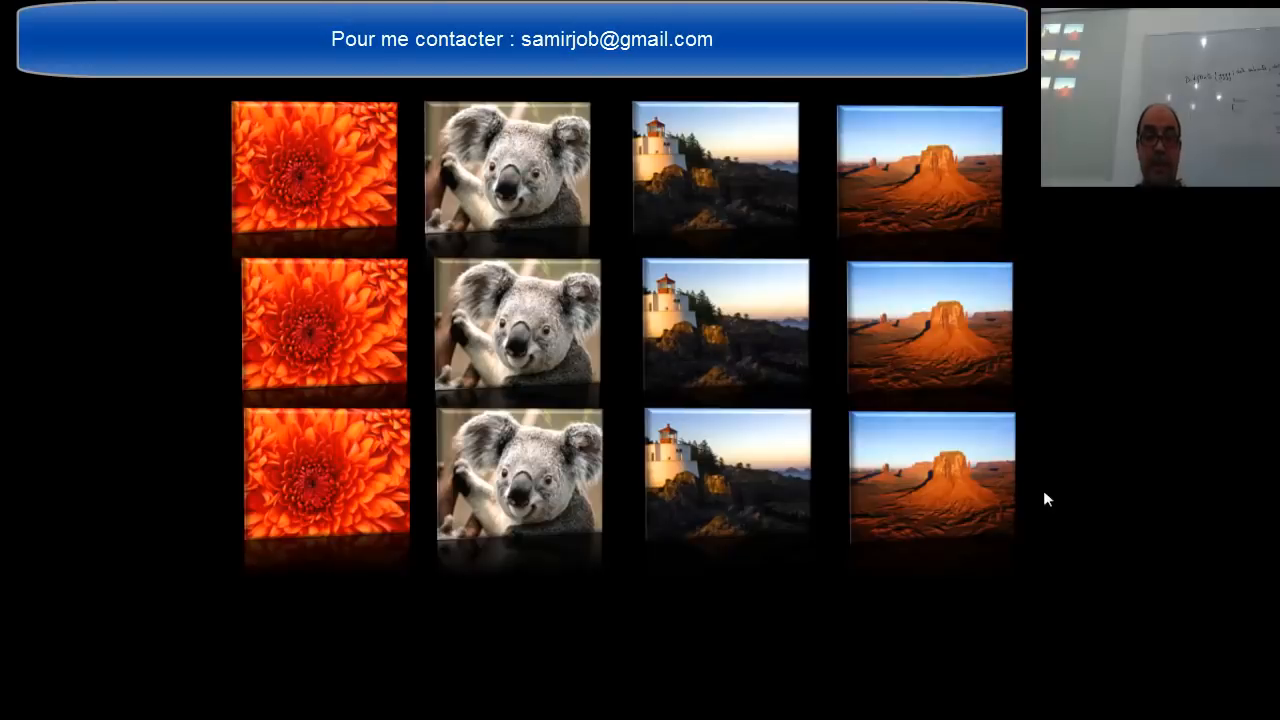
key("Escape")
Set the fourth-row animations, Image 19 to Image 22, to start after the previous one.
left_click(1167, 483)
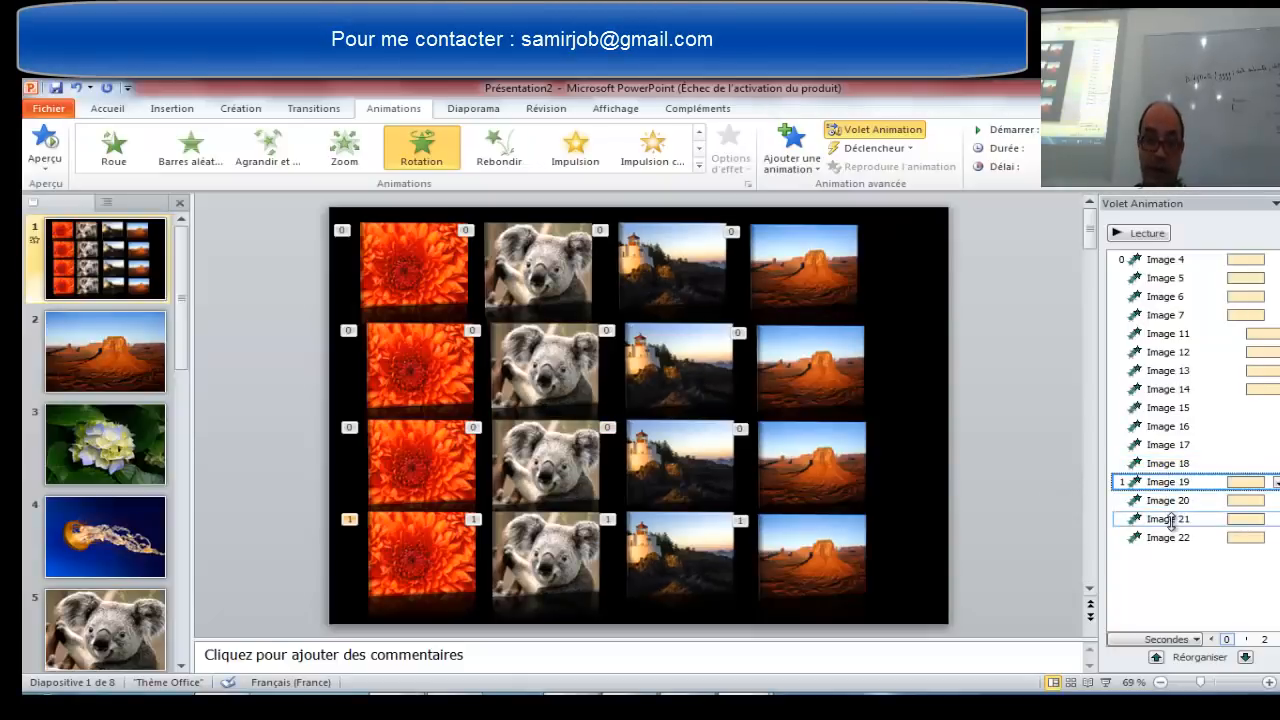
left_click(1168, 537, "ctrl")
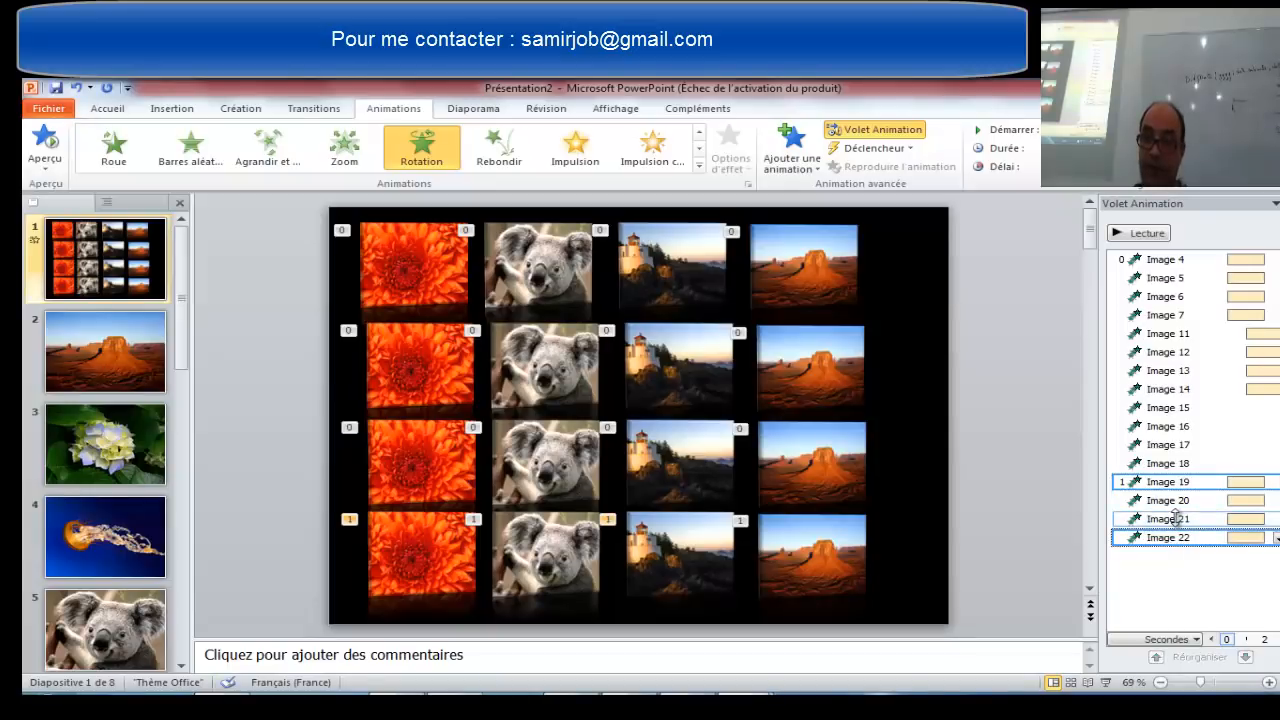
left_click(1176, 518, "ctrl")
left_click(1176, 500, "ctrl")
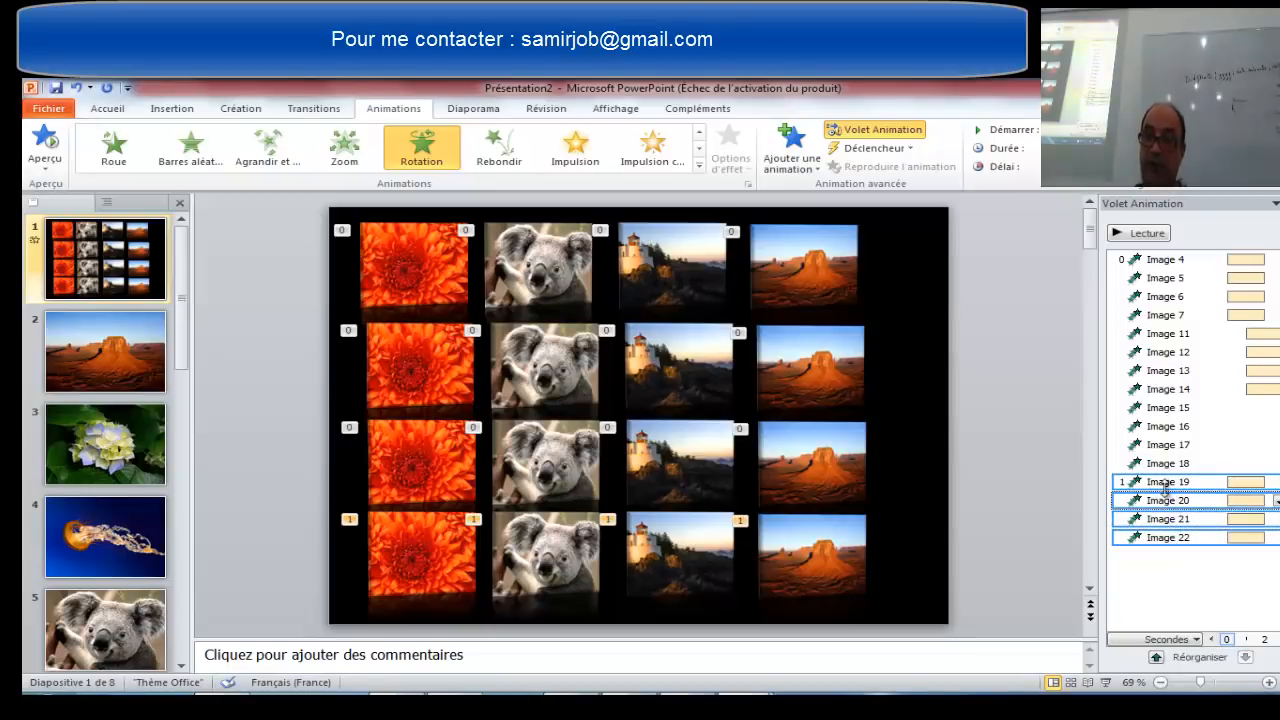
right_click(1165, 487)
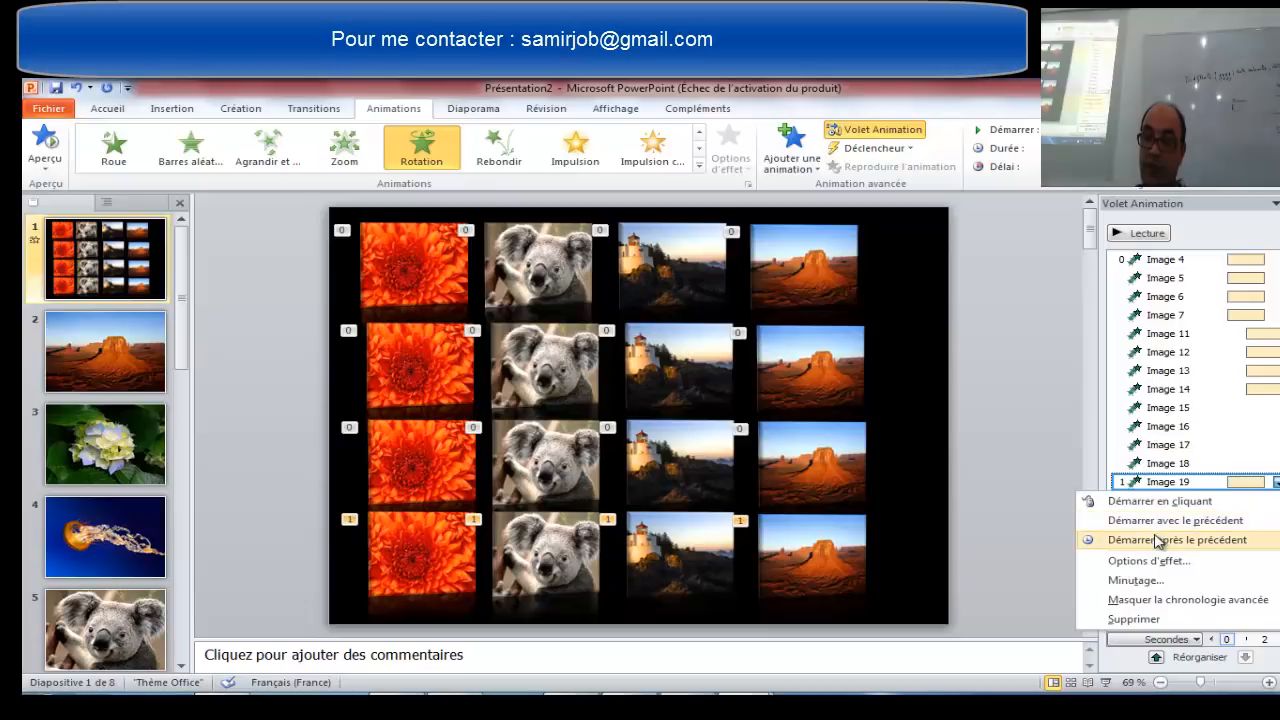
left_click(1158, 540)
Set Image 20, Image 21 and Image 22 individually to start with the previous animation.
left_click(1256, 503)
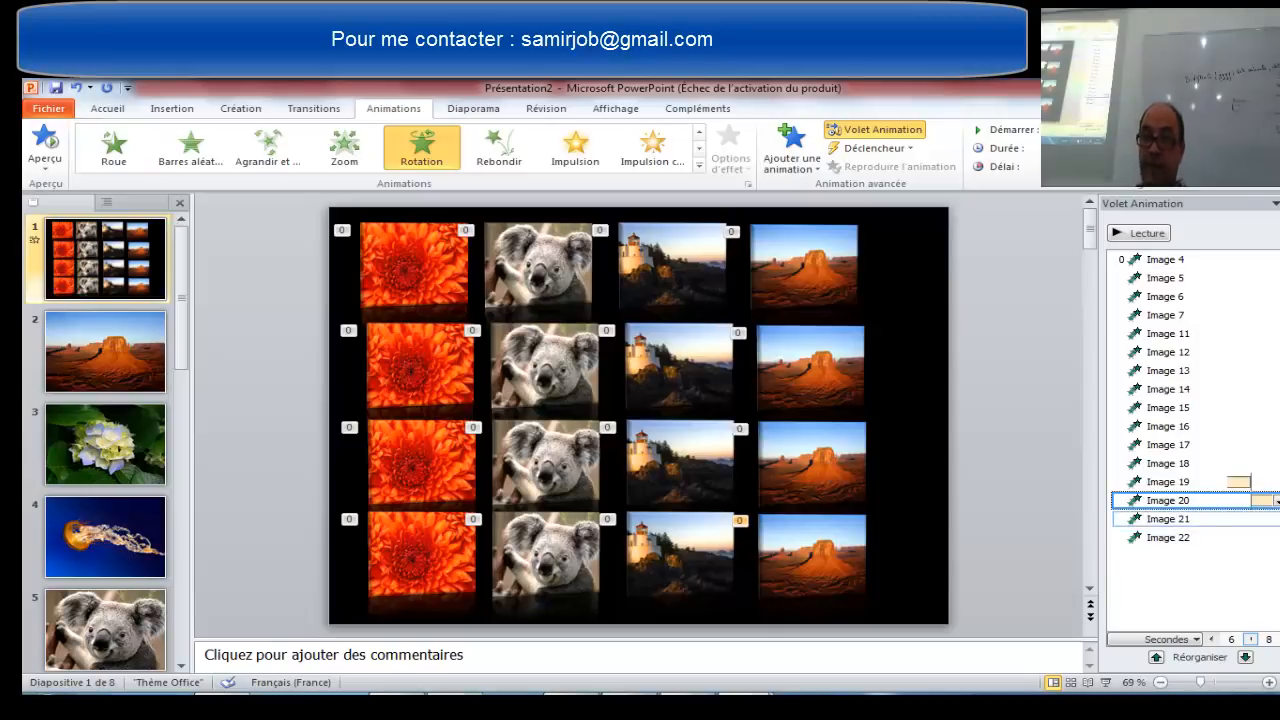
right_click(1262, 508)
left_click(1175, 539)
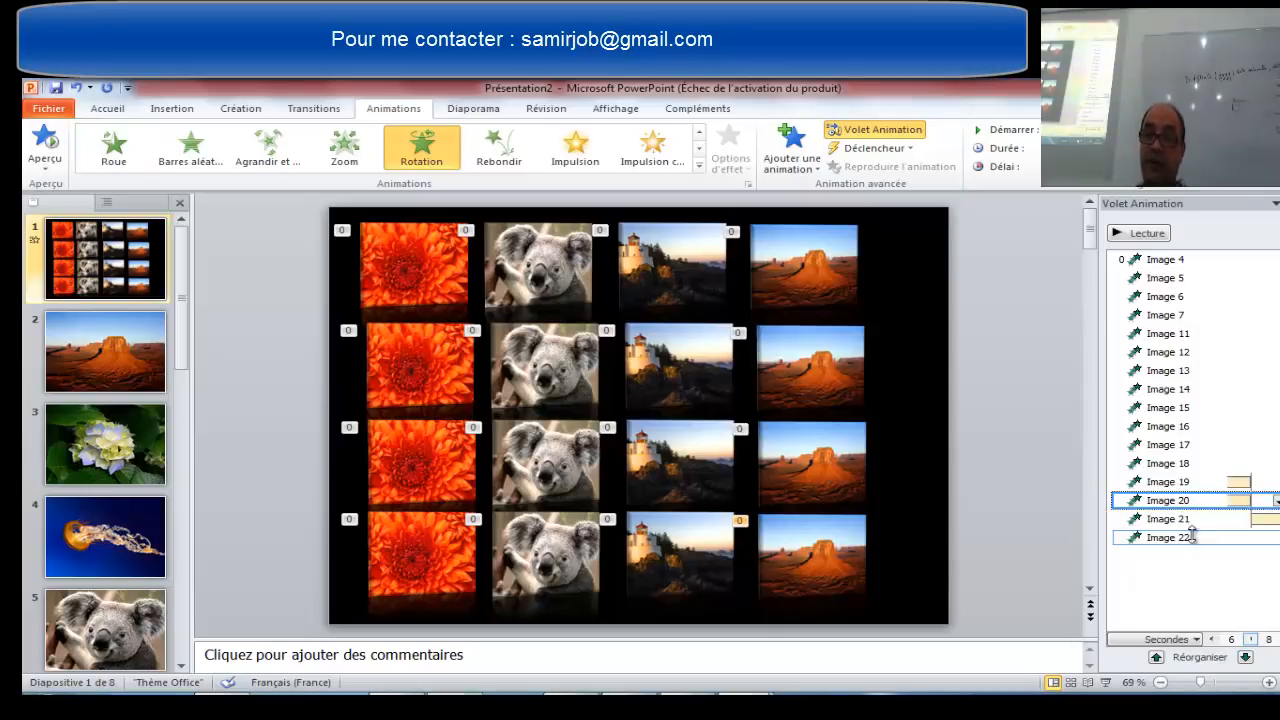
left_click(1270, 518)
right_click(1272, 518)
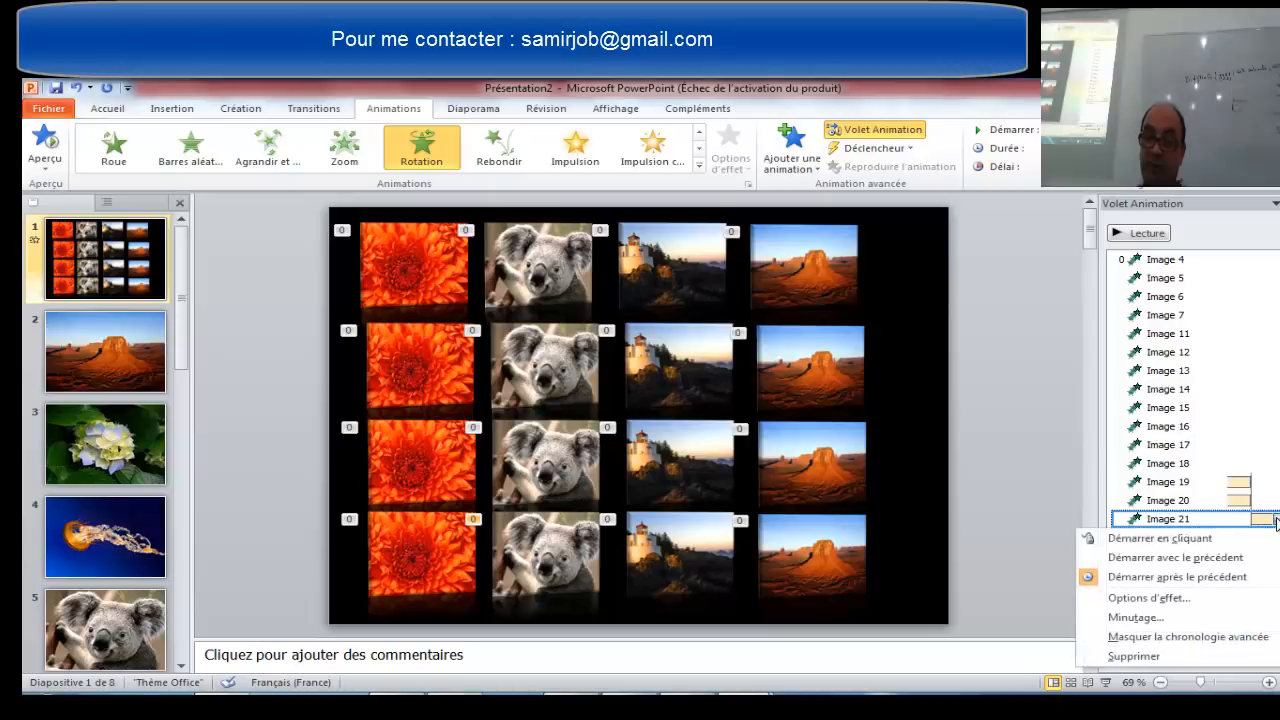
left_click(1175, 555)
left_click(1270, 537)
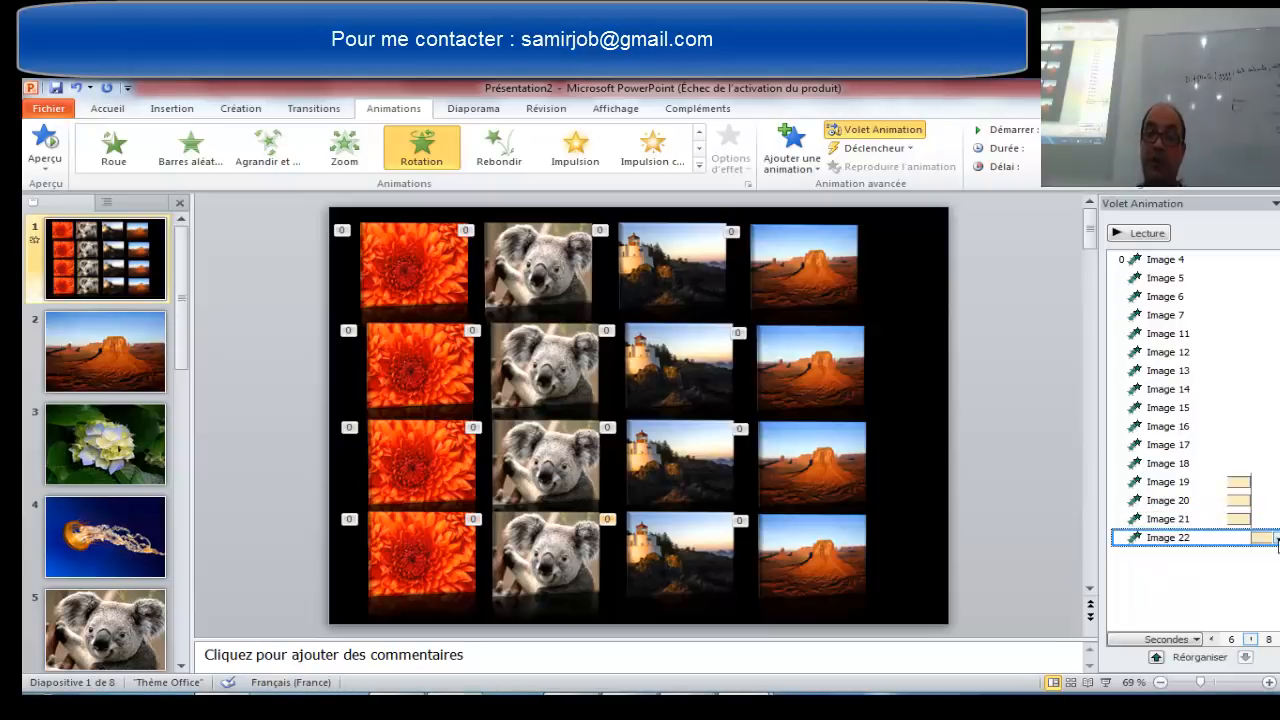
right_click(1272, 537)
left_click(1155, 585)
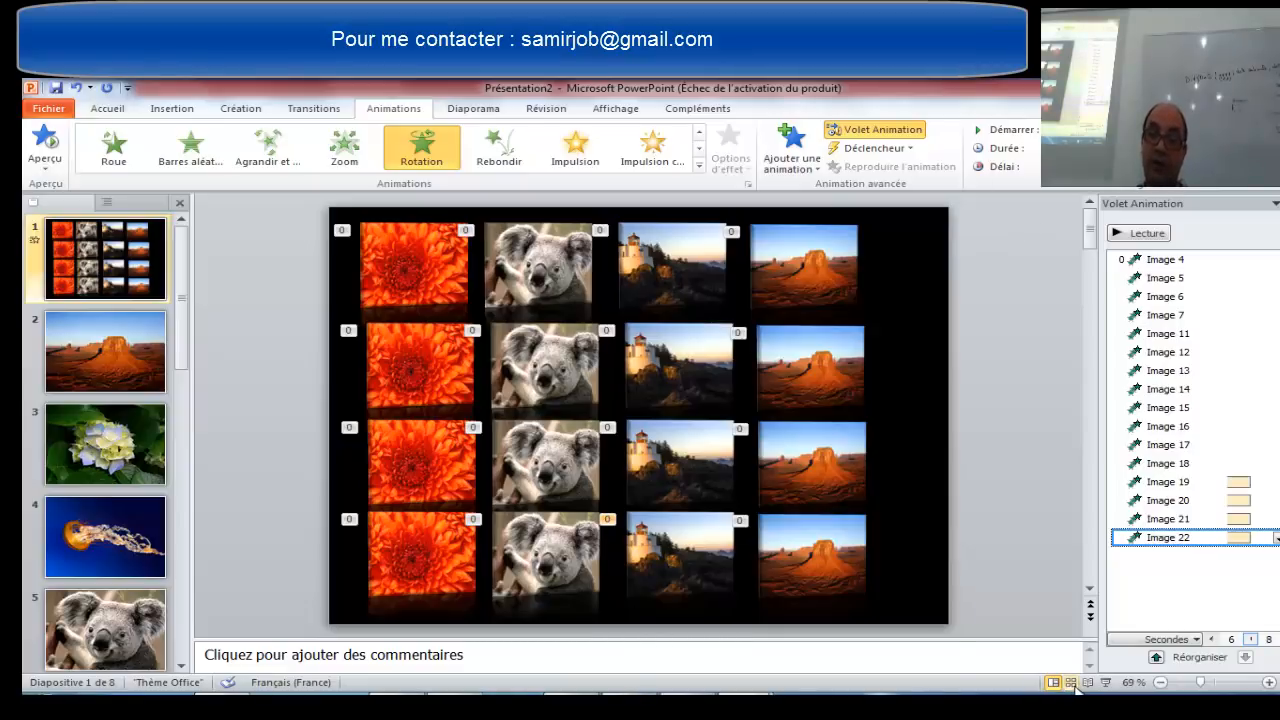
Play slide 1 in the slide show to check the animation of all four picture rows, and return to editing.
left_click(1105, 684)
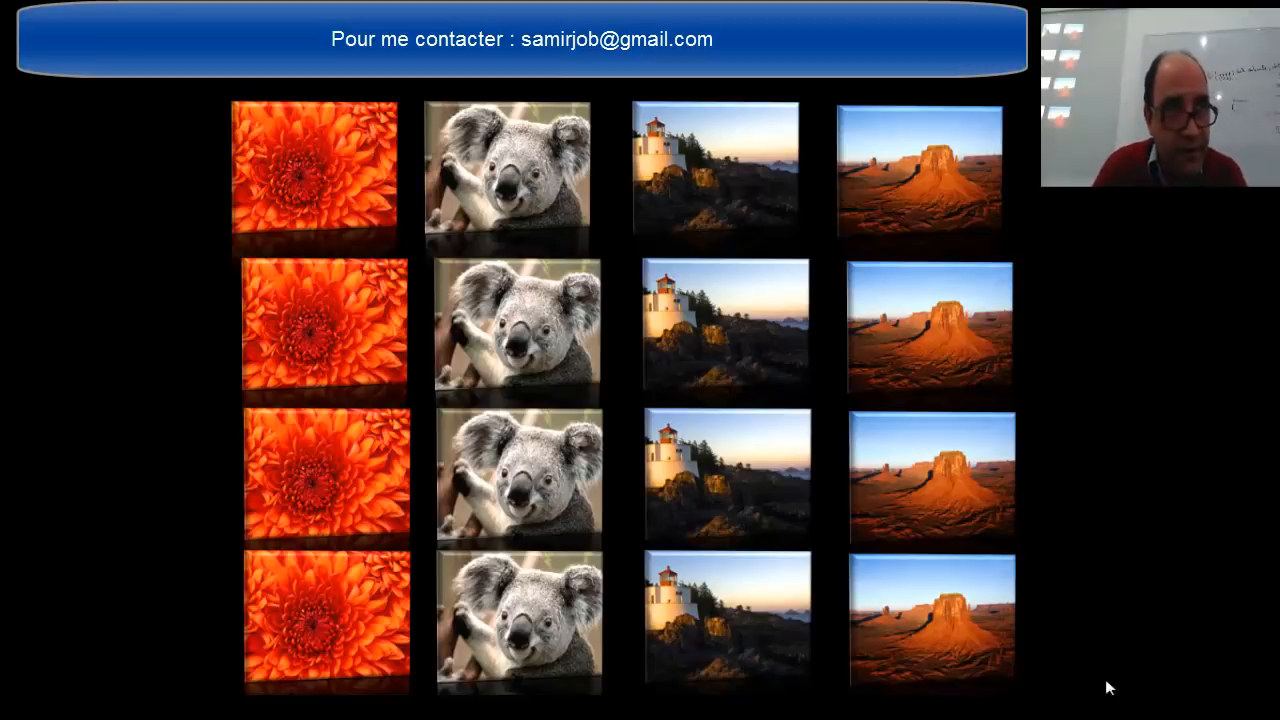
key("Escape")
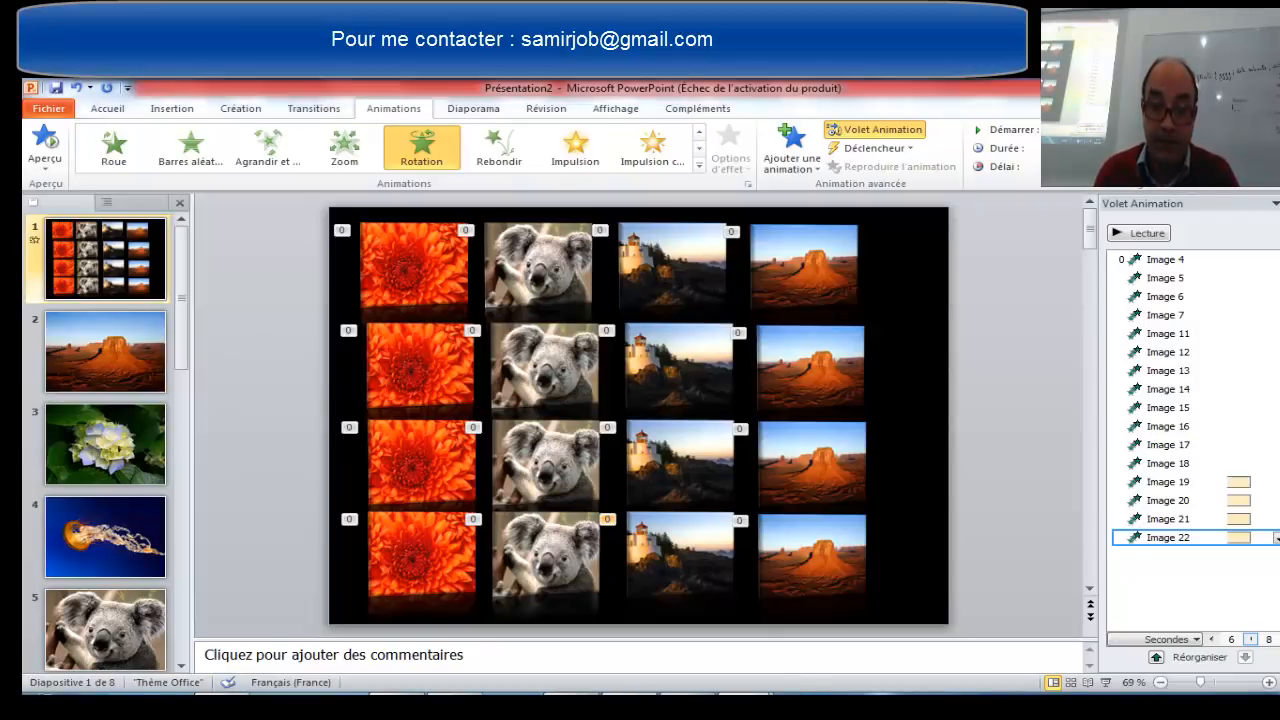
left_click(1214, 630)
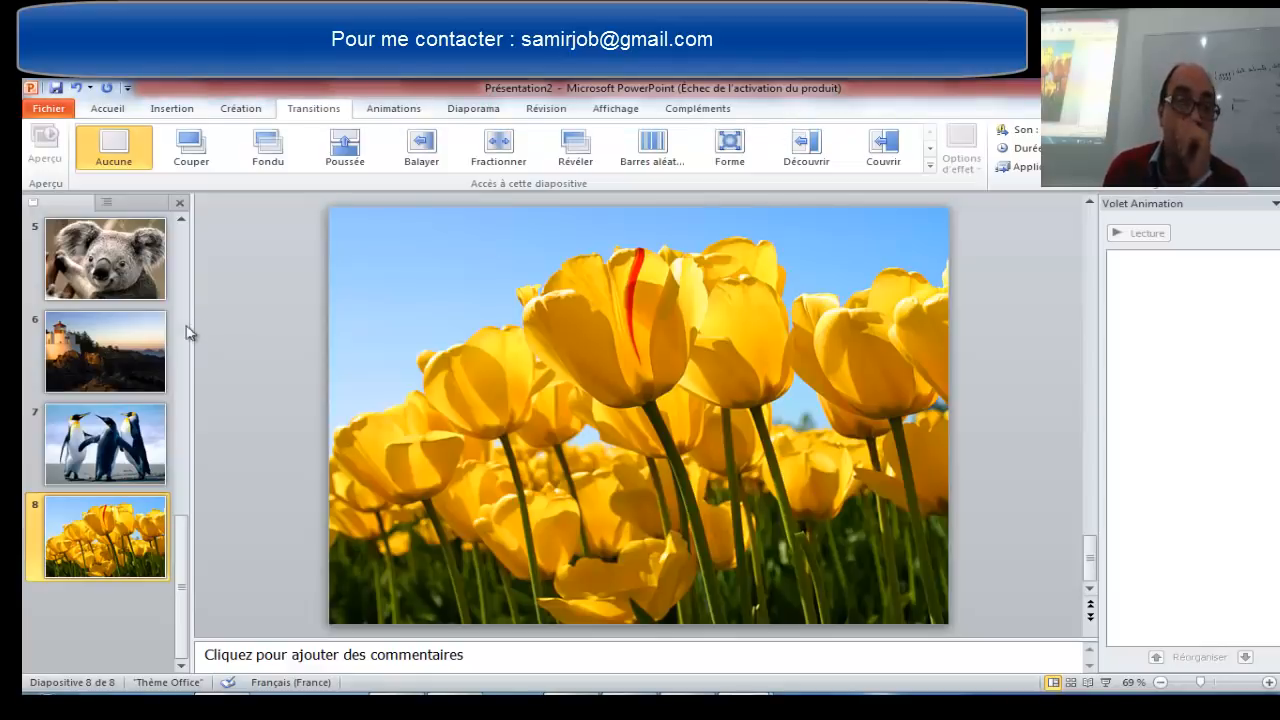
Select slides 1 to 8 together and run the slide show through to its end.
scroll(133, 393, "up", 4)
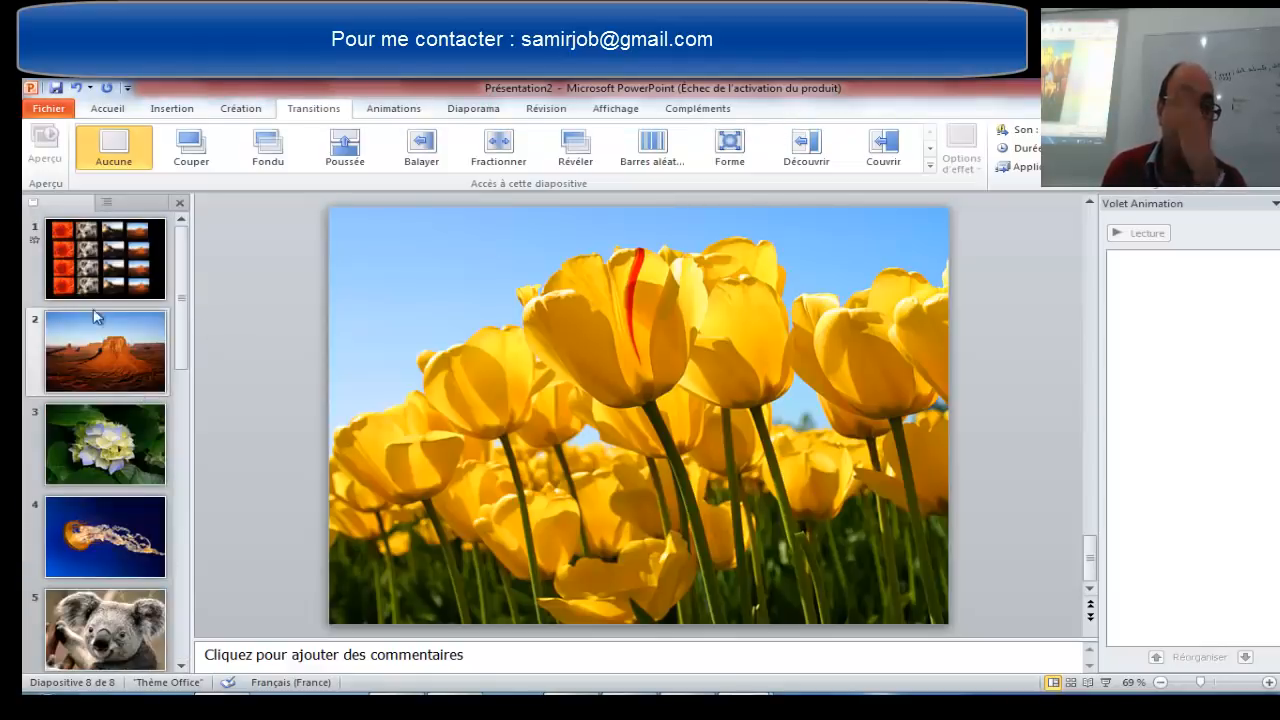
left_click(33, 266)
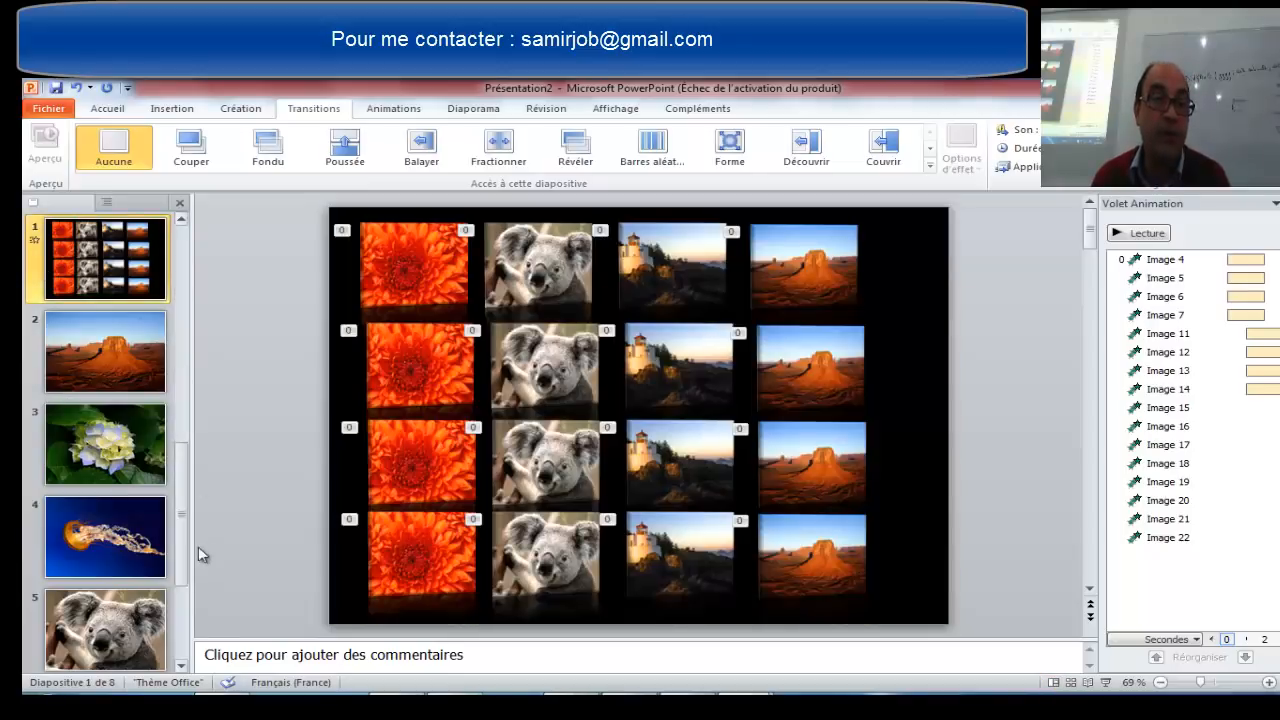
scroll(129, 580, "down", 4)
left_click(110, 553, "shift")
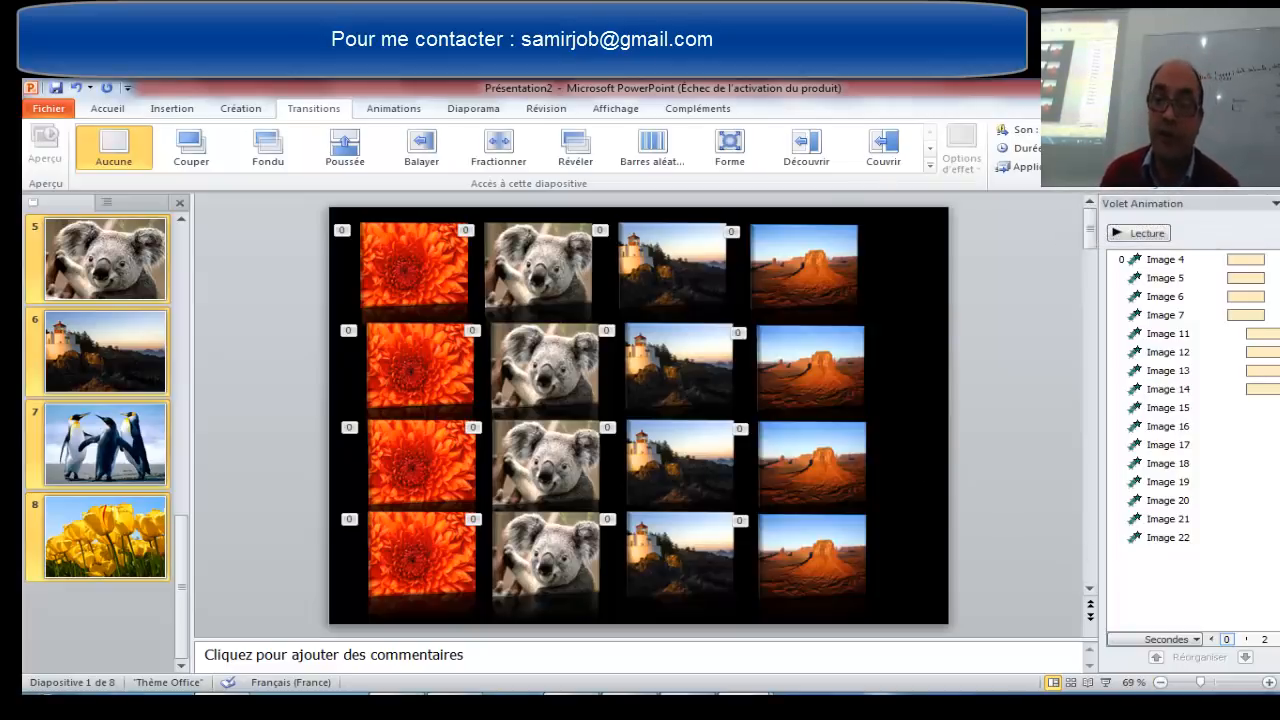
left_click(1107, 683)
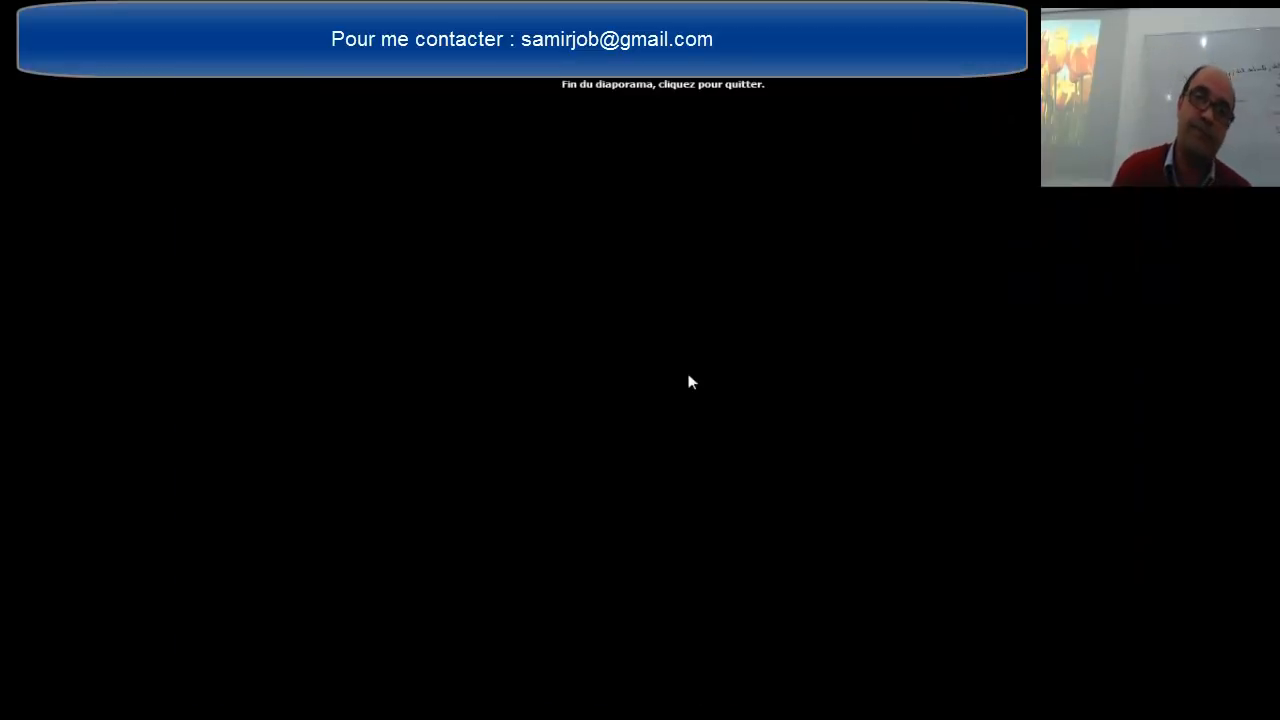
left_click(690, 382)
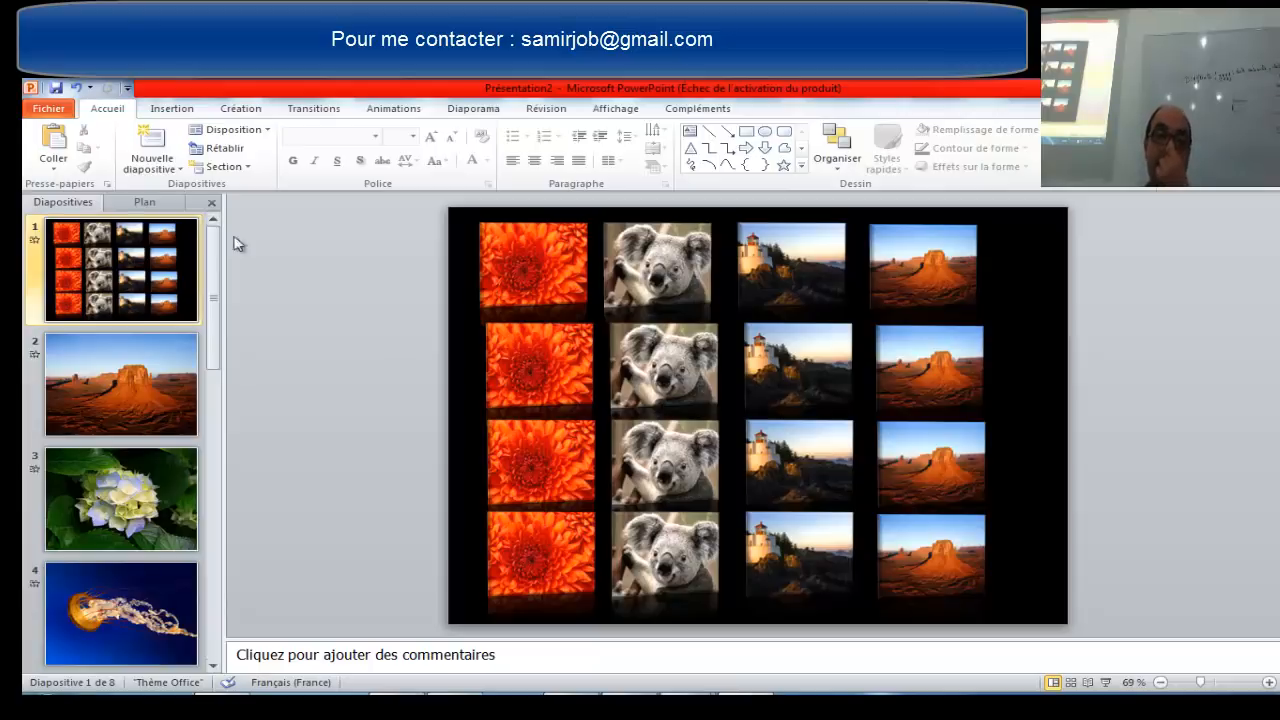
Insert the audio file Track03 from the Musique library into slide 1.
left_click(172, 108)
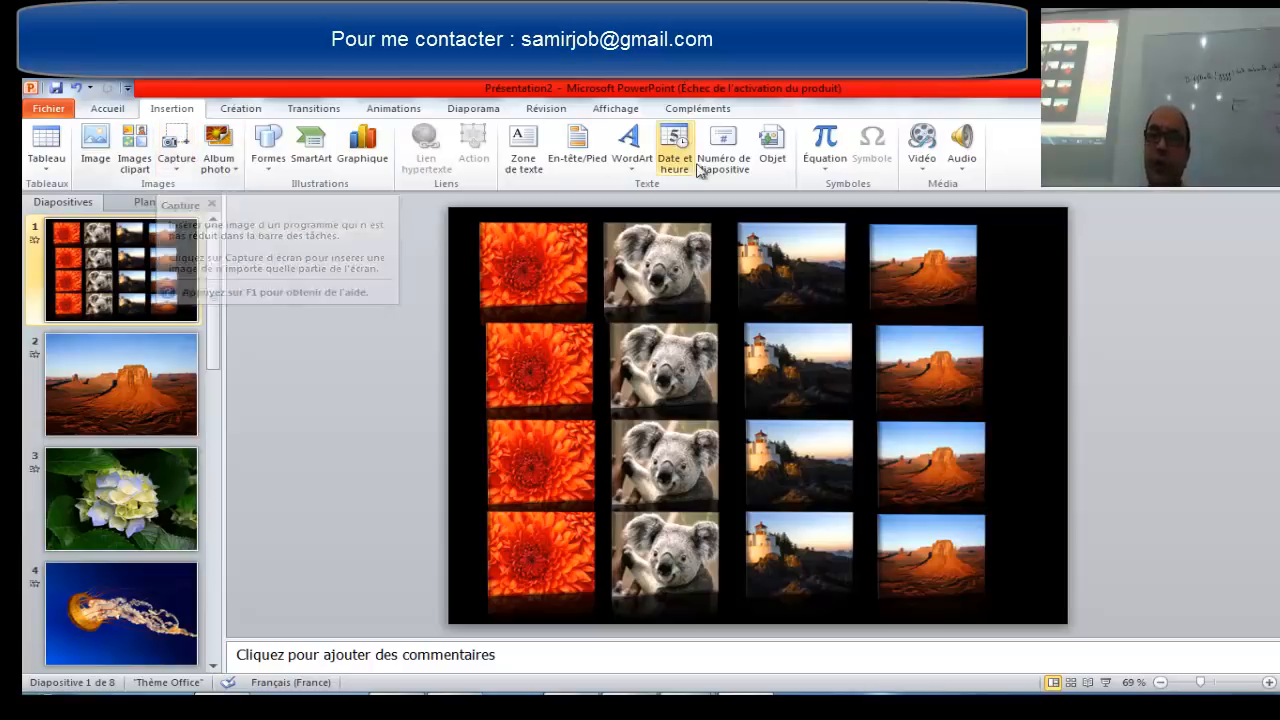
left_click(962, 142)
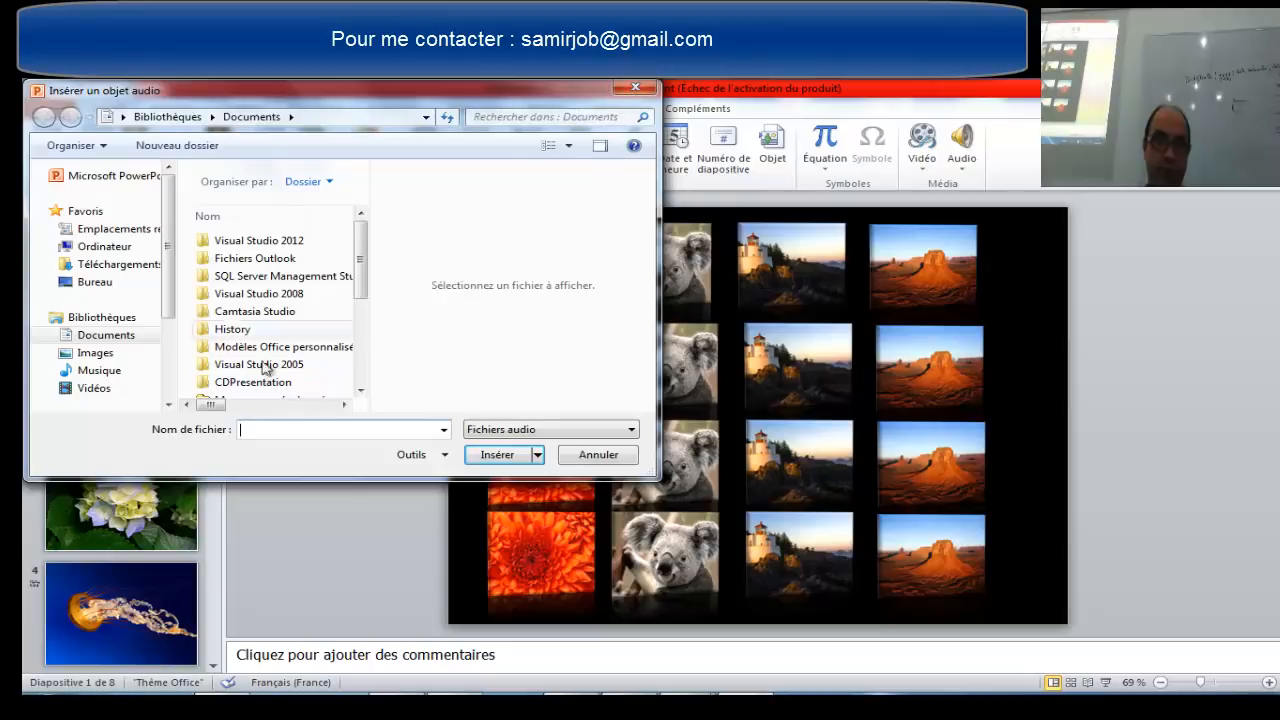
left_click(100, 370)
left_click(240, 312)
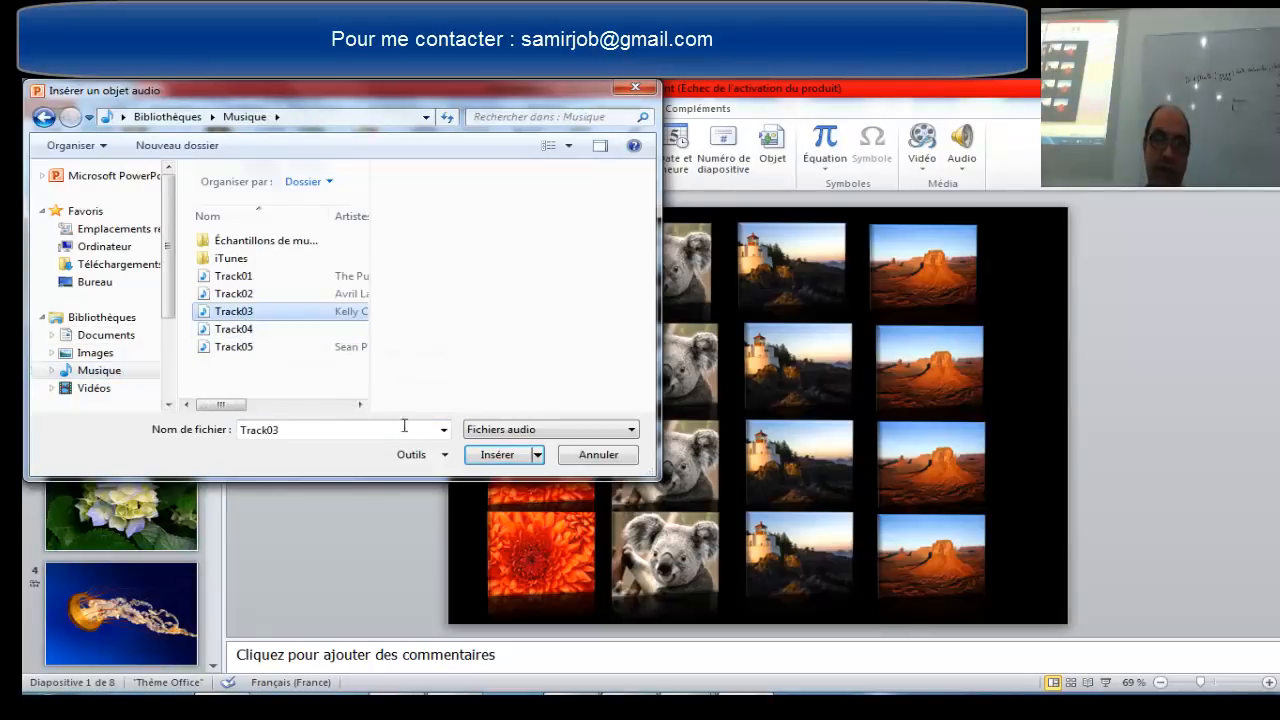
left_click(494, 455)
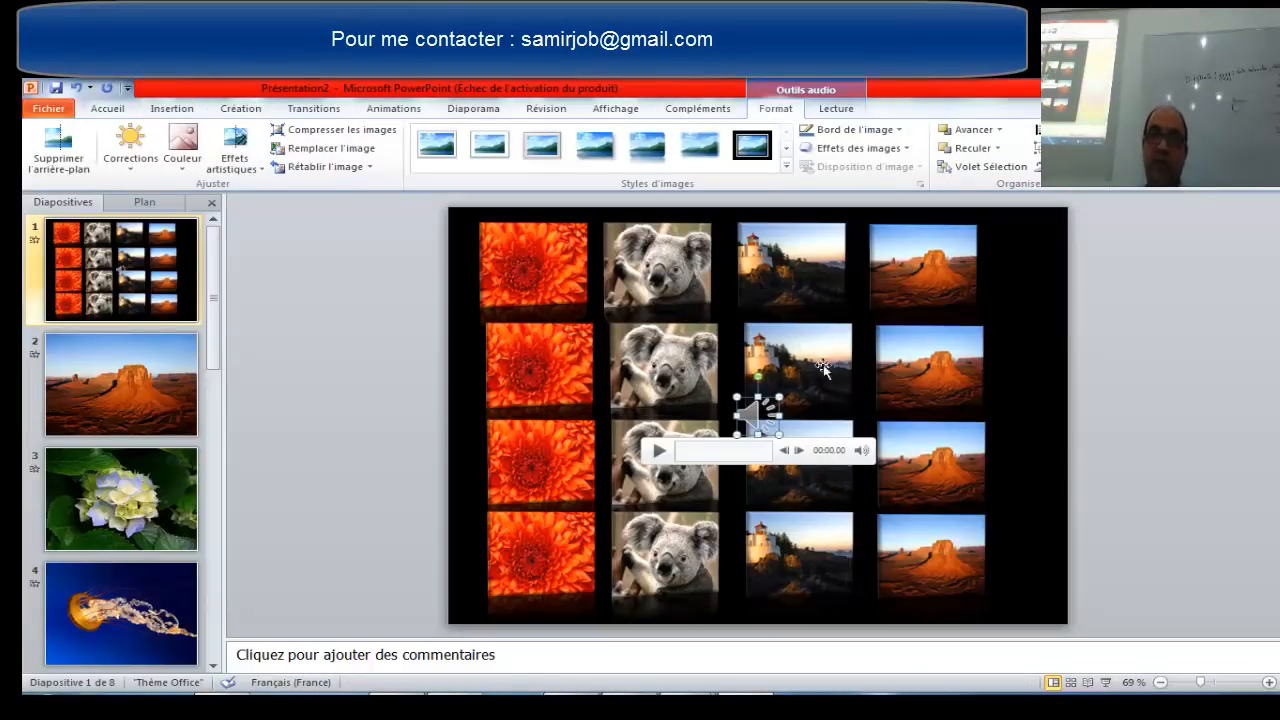
Set the audio to play across all slides, loop until stopped, hide during the show and rewind after playing, and test it in the slide show.
left_click(838, 109)
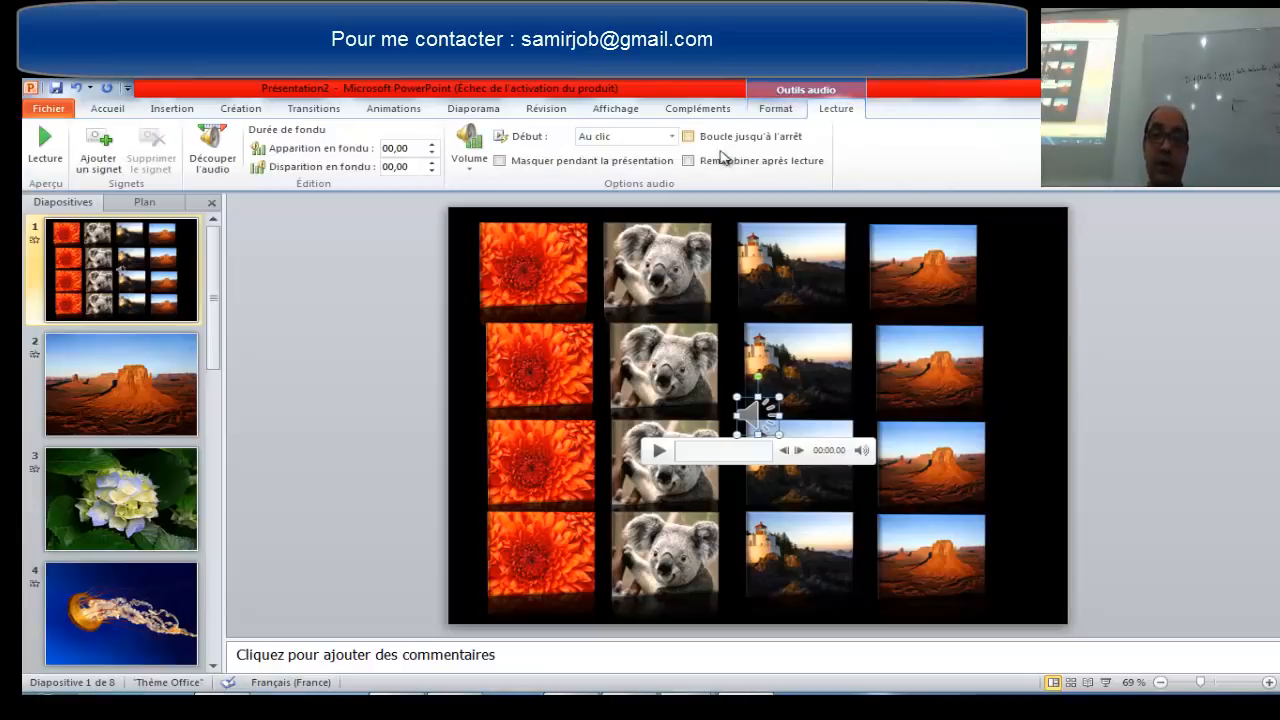
left_click(672, 137)
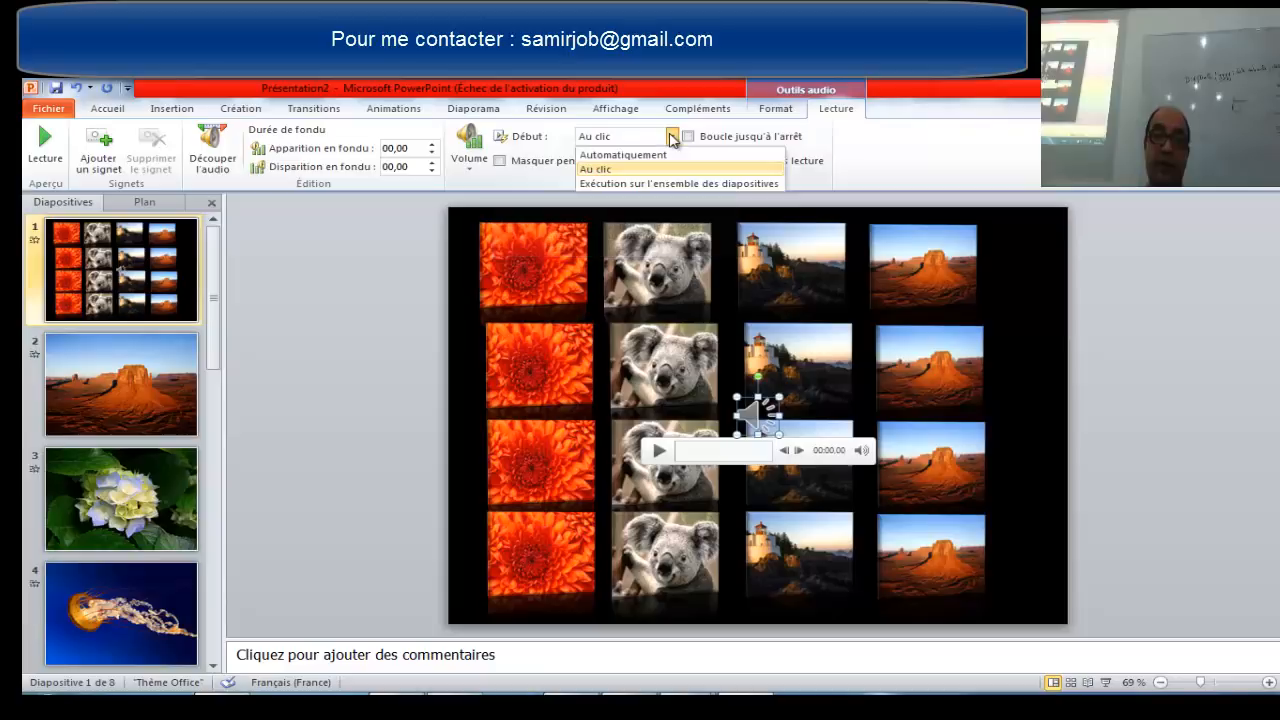
left_click(643, 184)
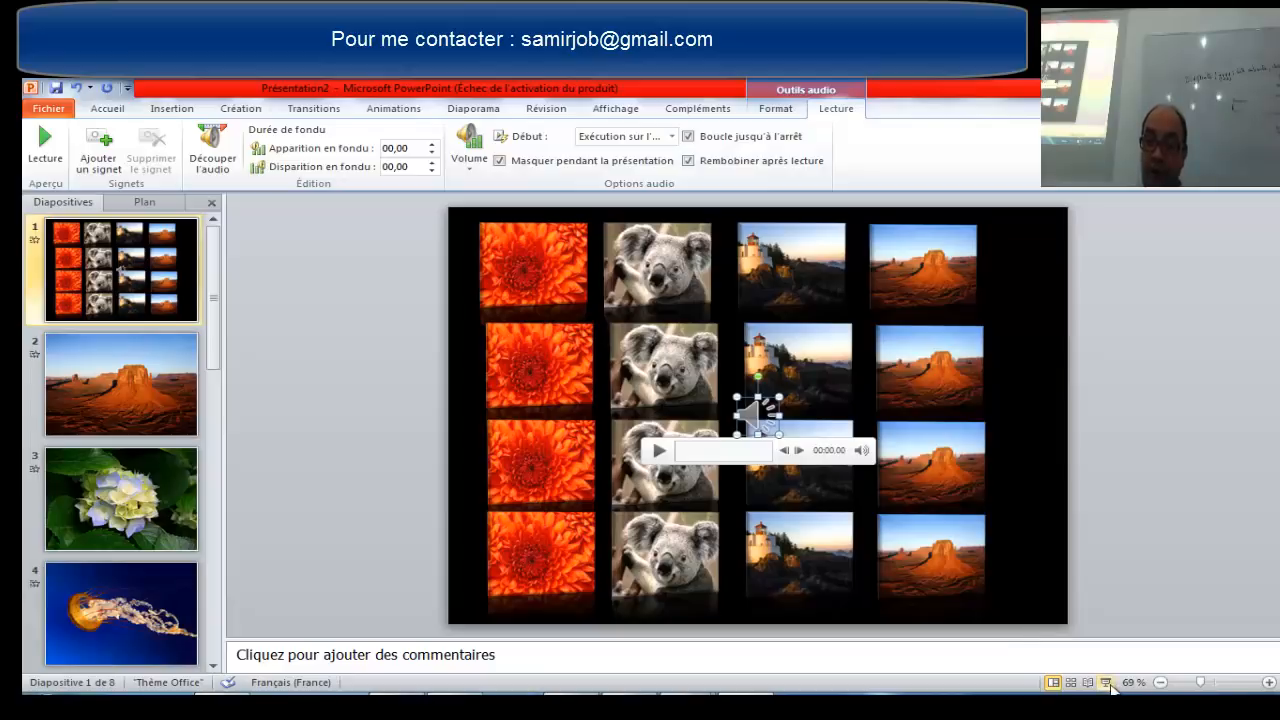
left_click(1106, 683)
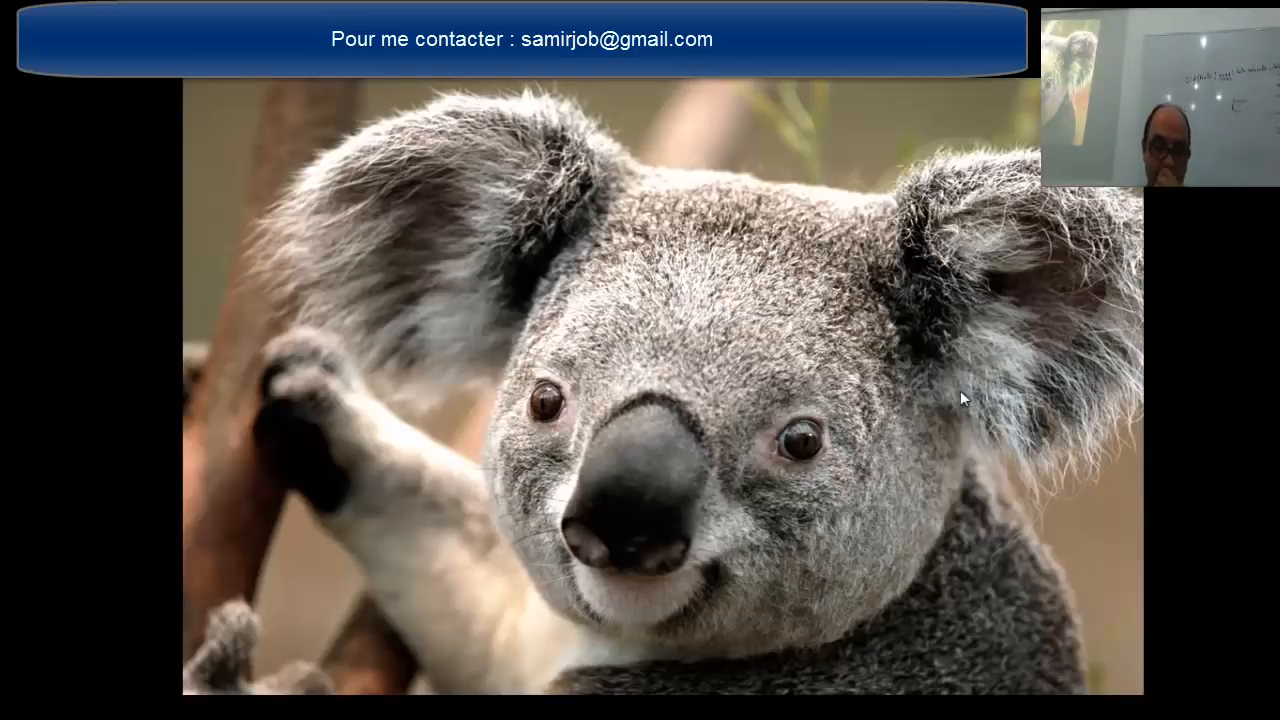
key("Escape")
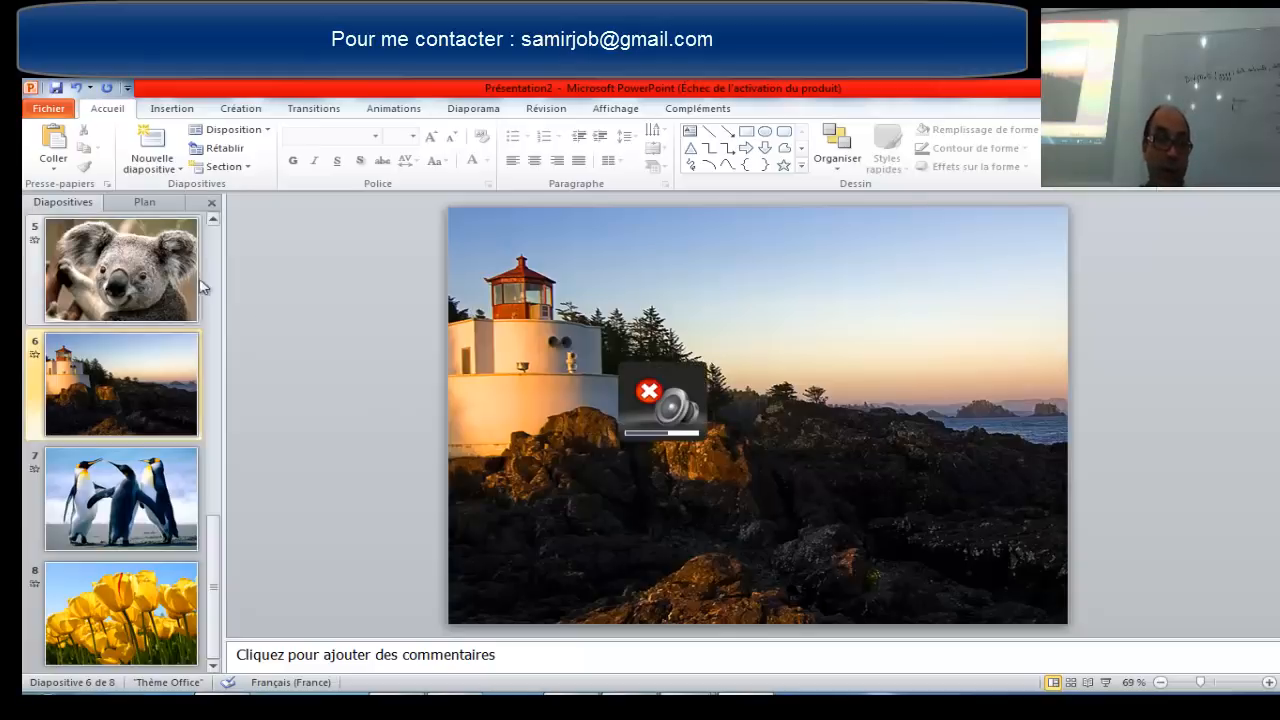
Return to slide 1 and set its audio clip to start automatically (Automatiquement).
left_click_drag(213, 612, 187, 255)
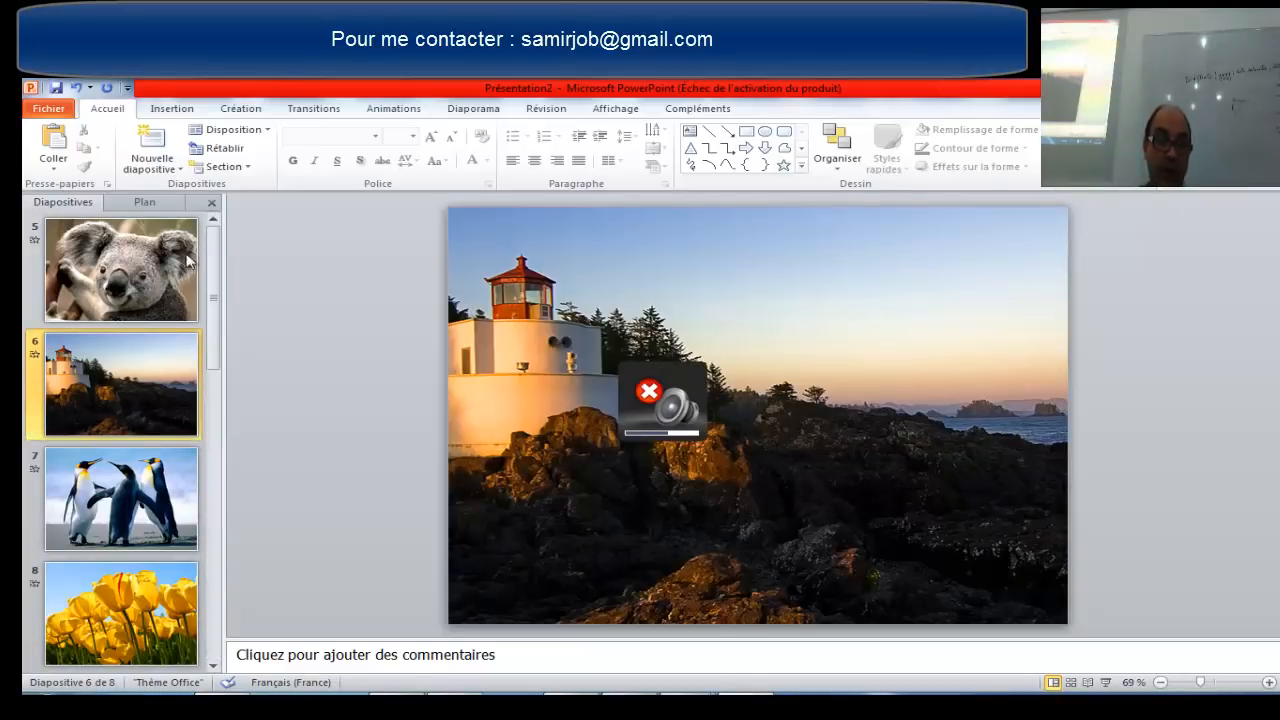
left_click(183, 250)
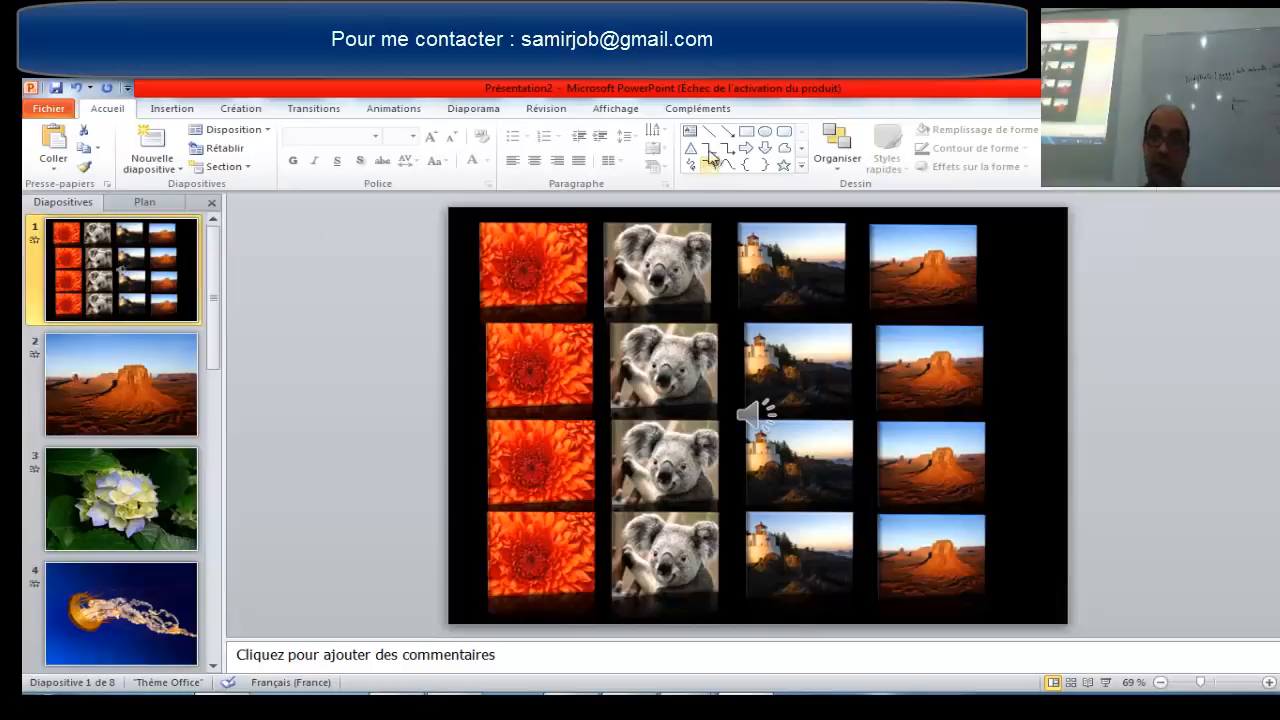
left_click(760, 413)
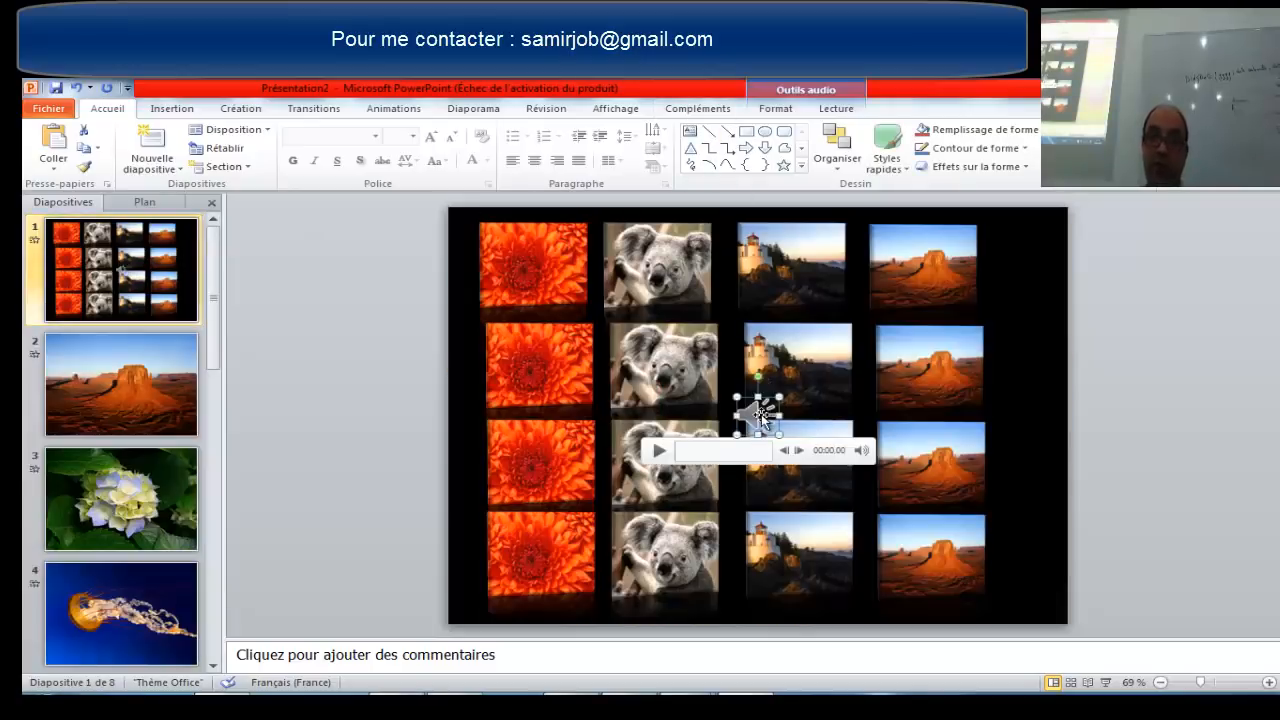
left_click(775, 108)
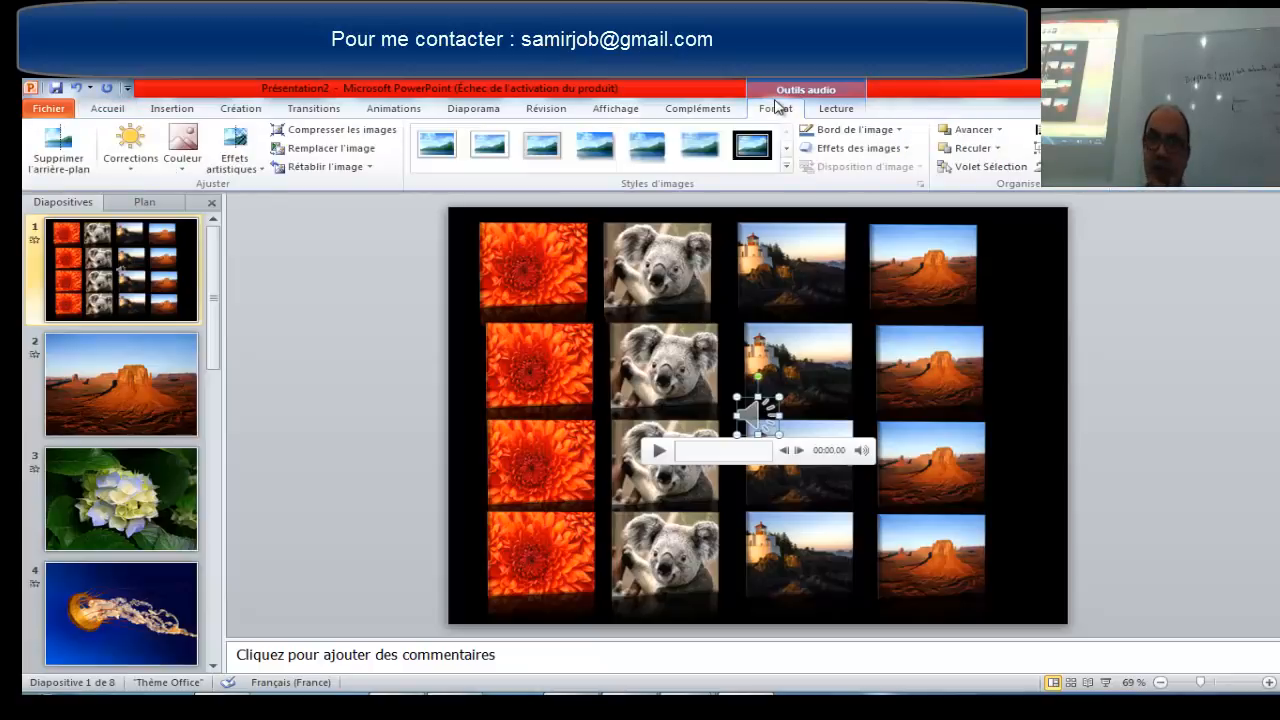
left_click(830, 110)
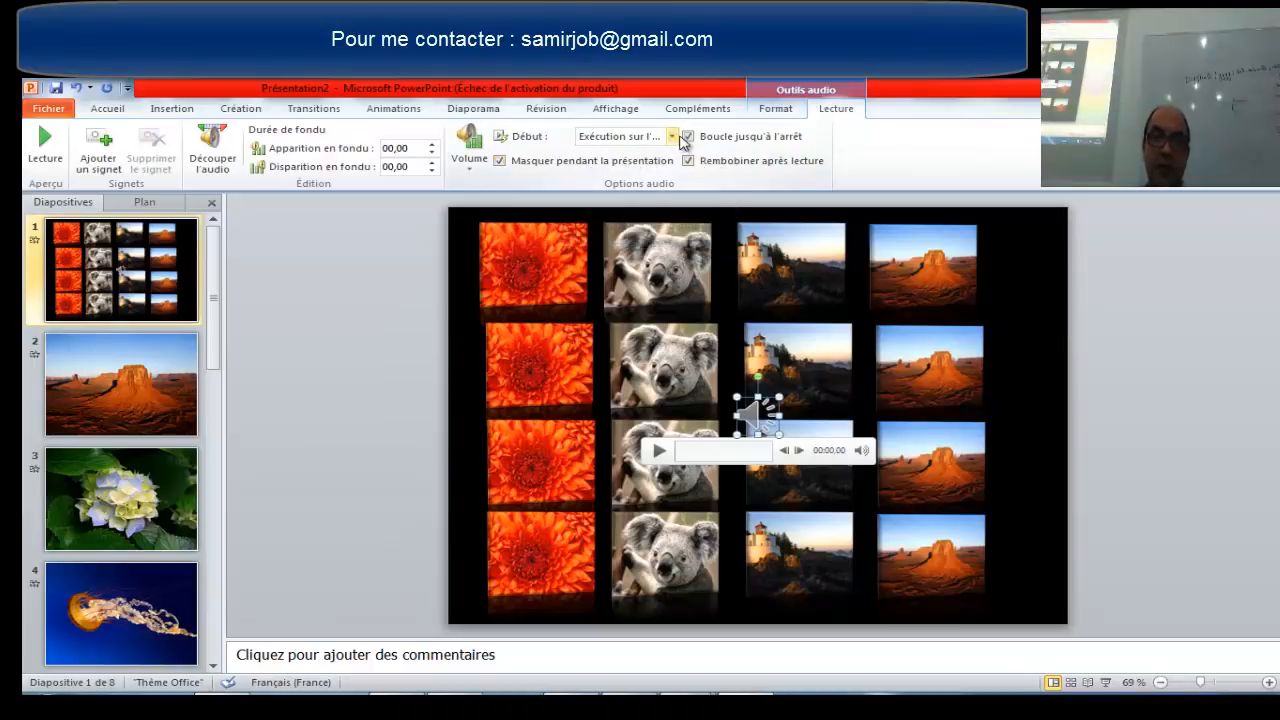
left_click(673, 137)
left_click(622, 155)
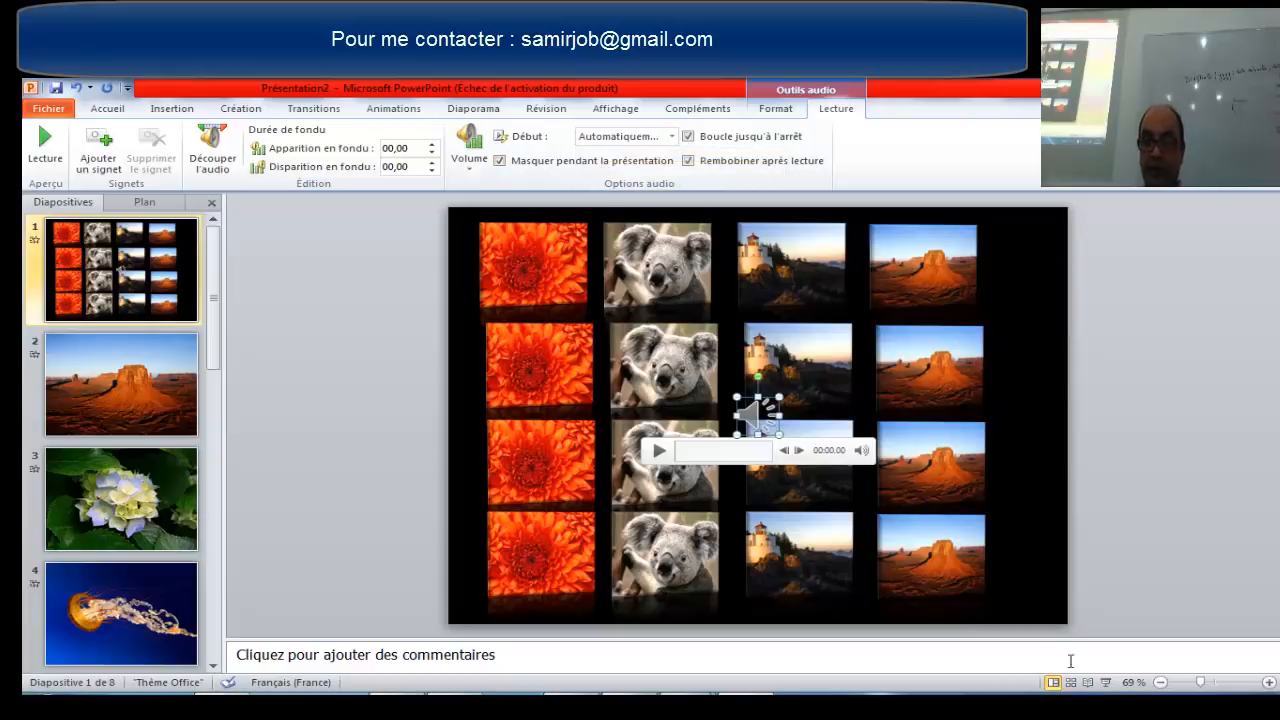
Test the slide show from slide 1, exit it, and set the audio to play across all slides (Exécution sur l'ensemble des diapositives).
left_click(1107, 684)
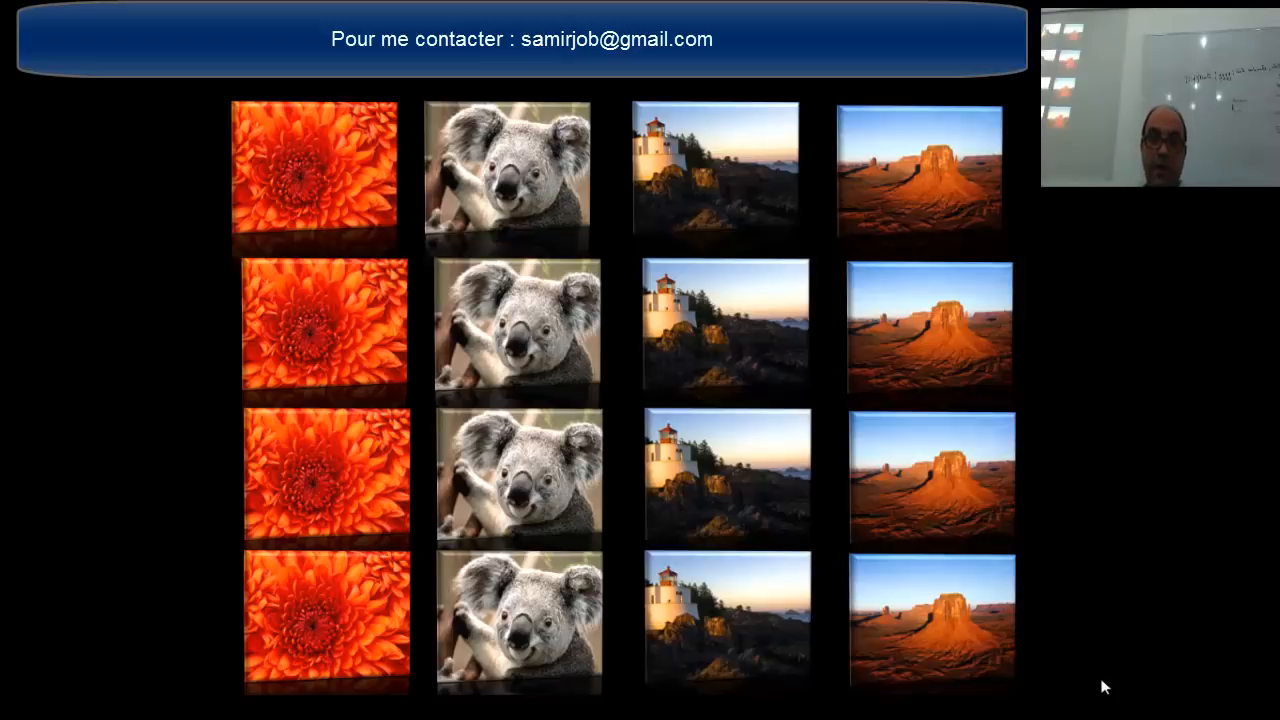
key("Escape")
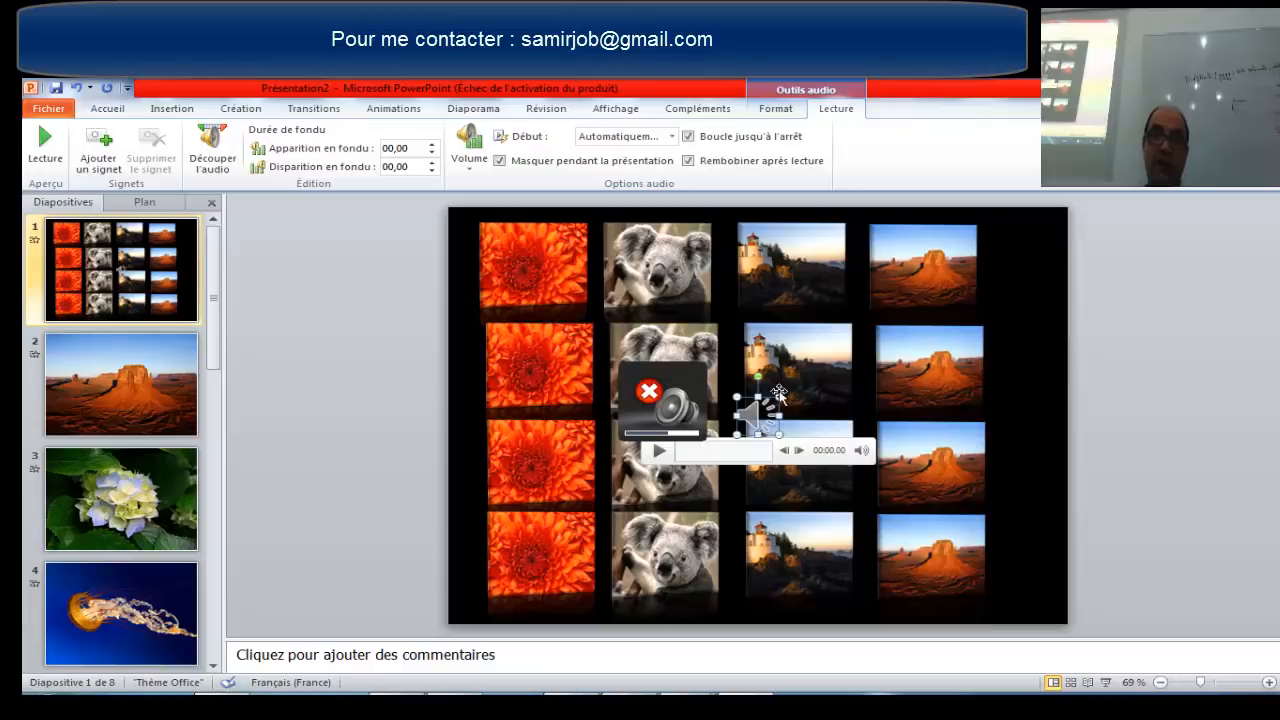
left_click(673, 136)
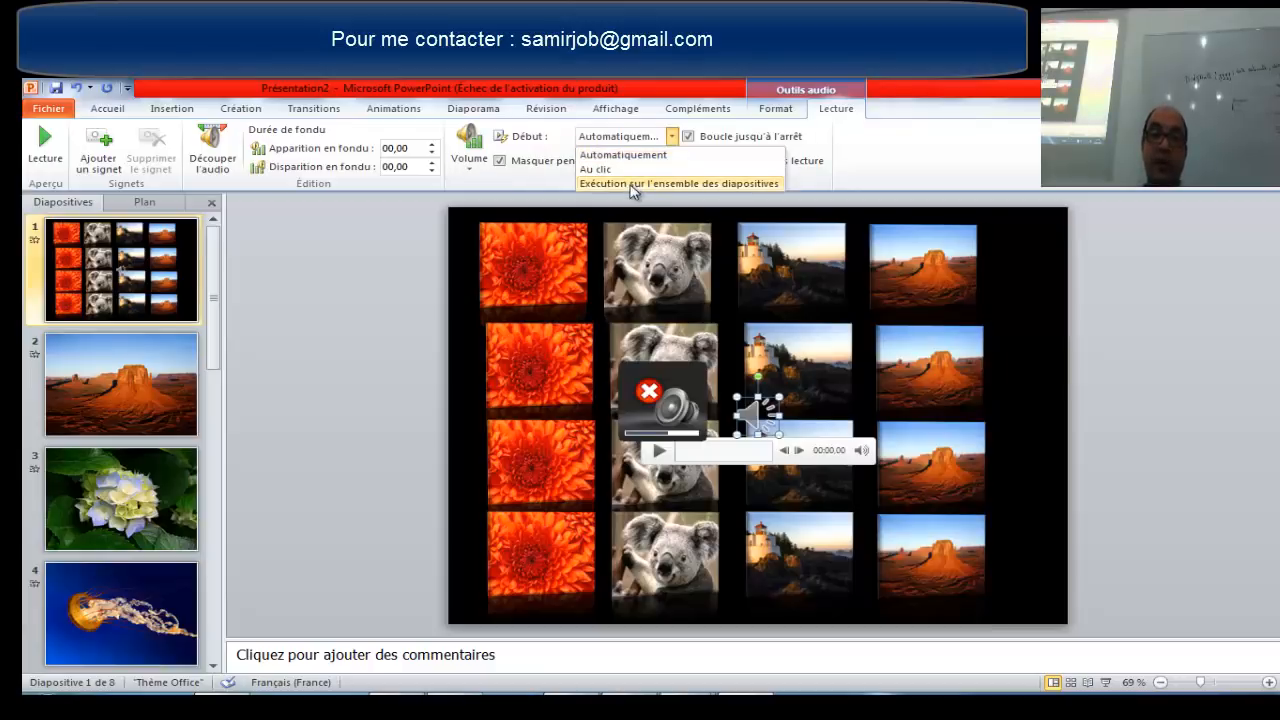
left_click(632, 184)
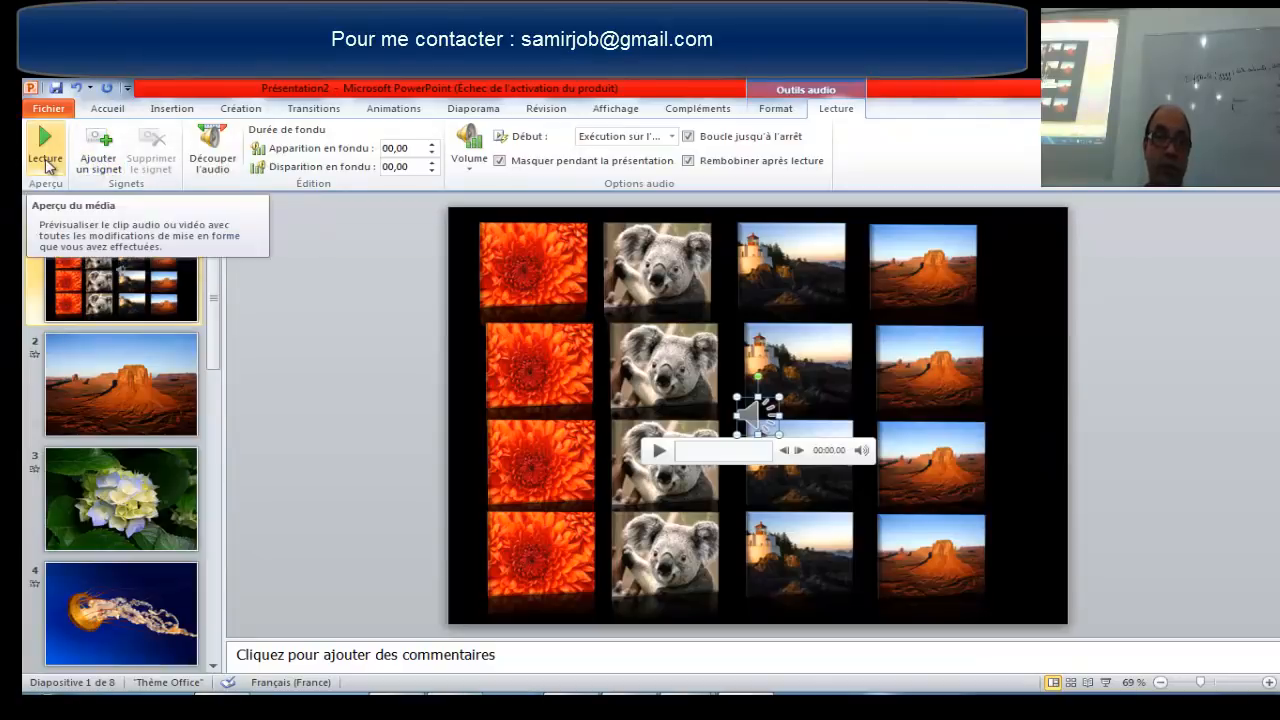
Preview the audio clip on slide 1, mute the system sound and deselect the clip.
left_click(45, 150)
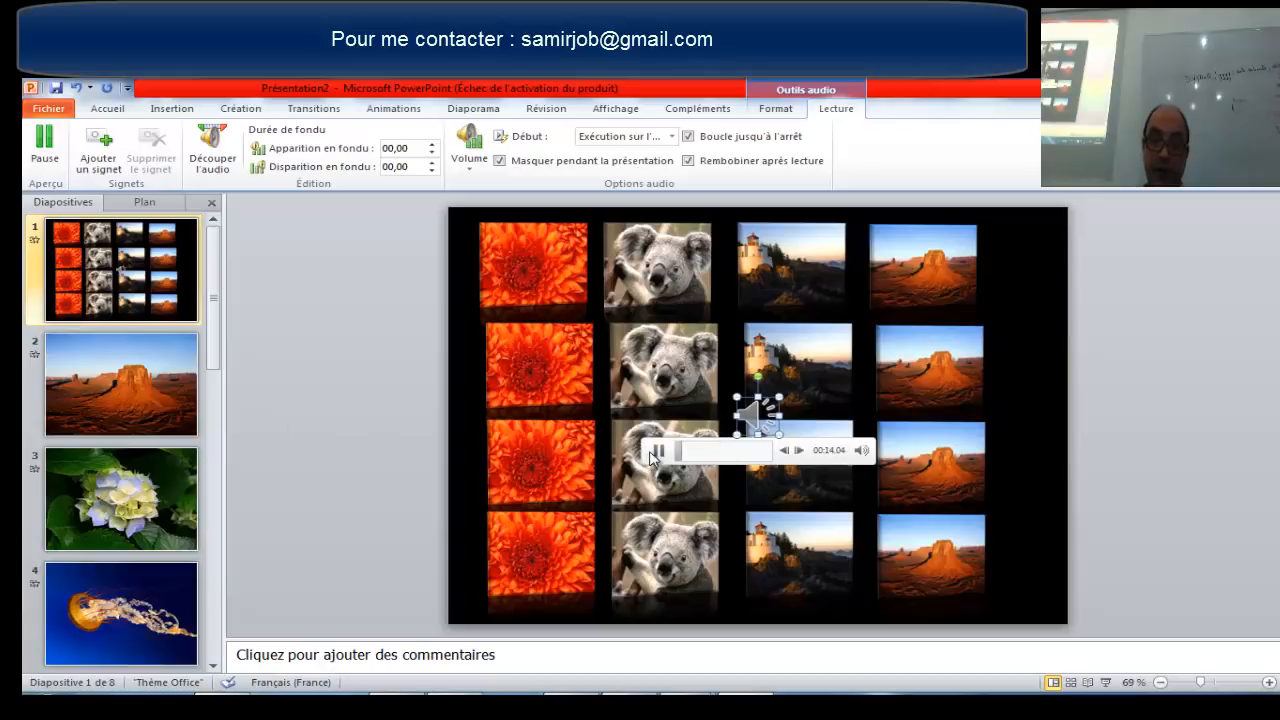
key("XF86AudioMute")
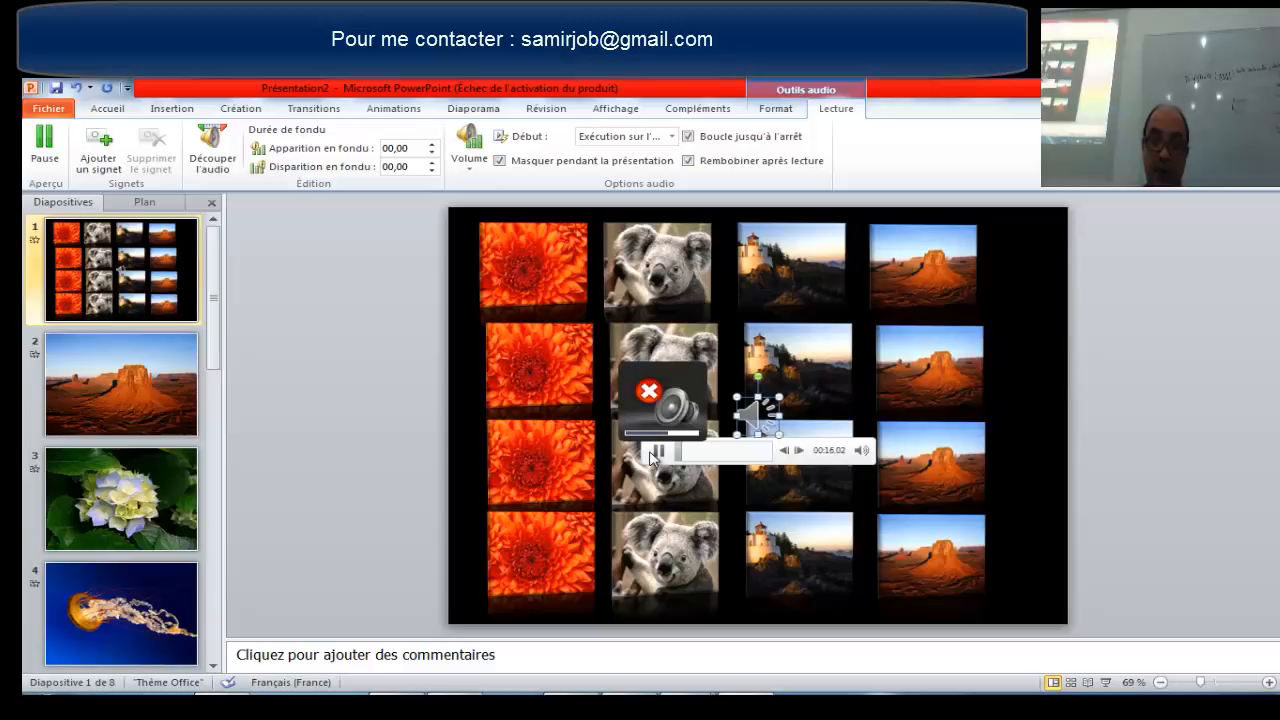
left_click_drag(764, 424, 771, 428)
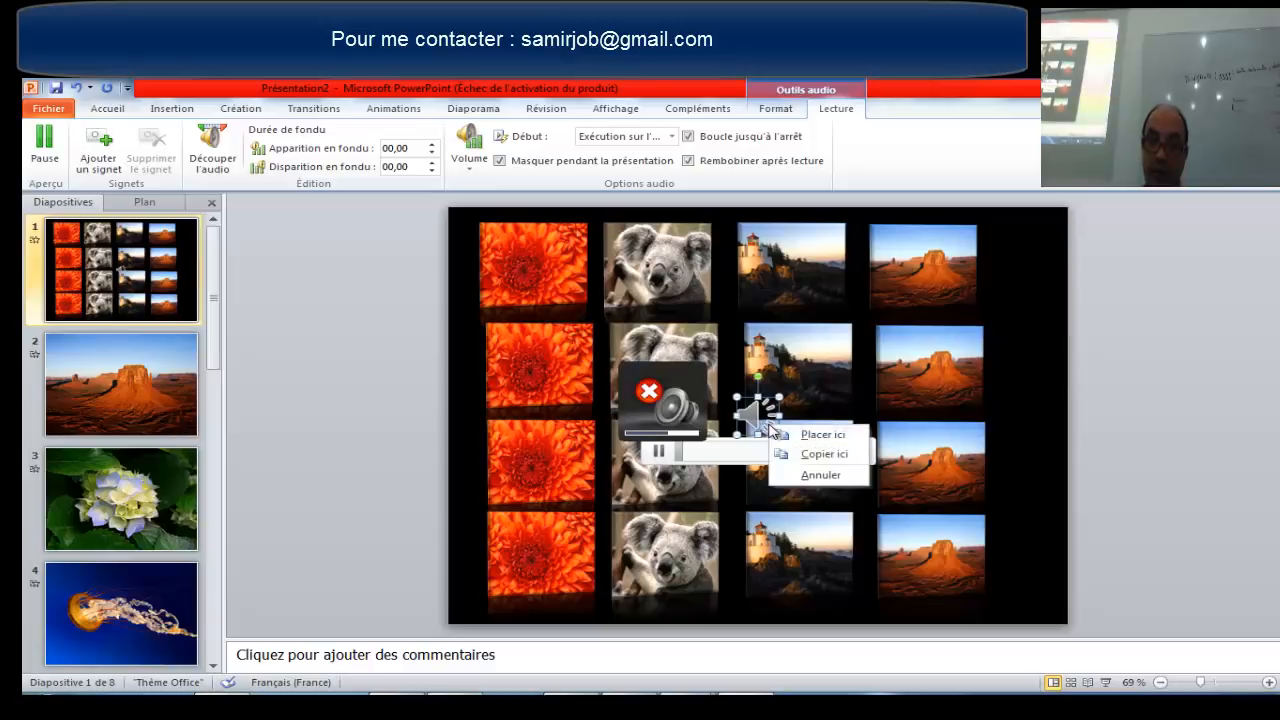
left_click(1043, 385)
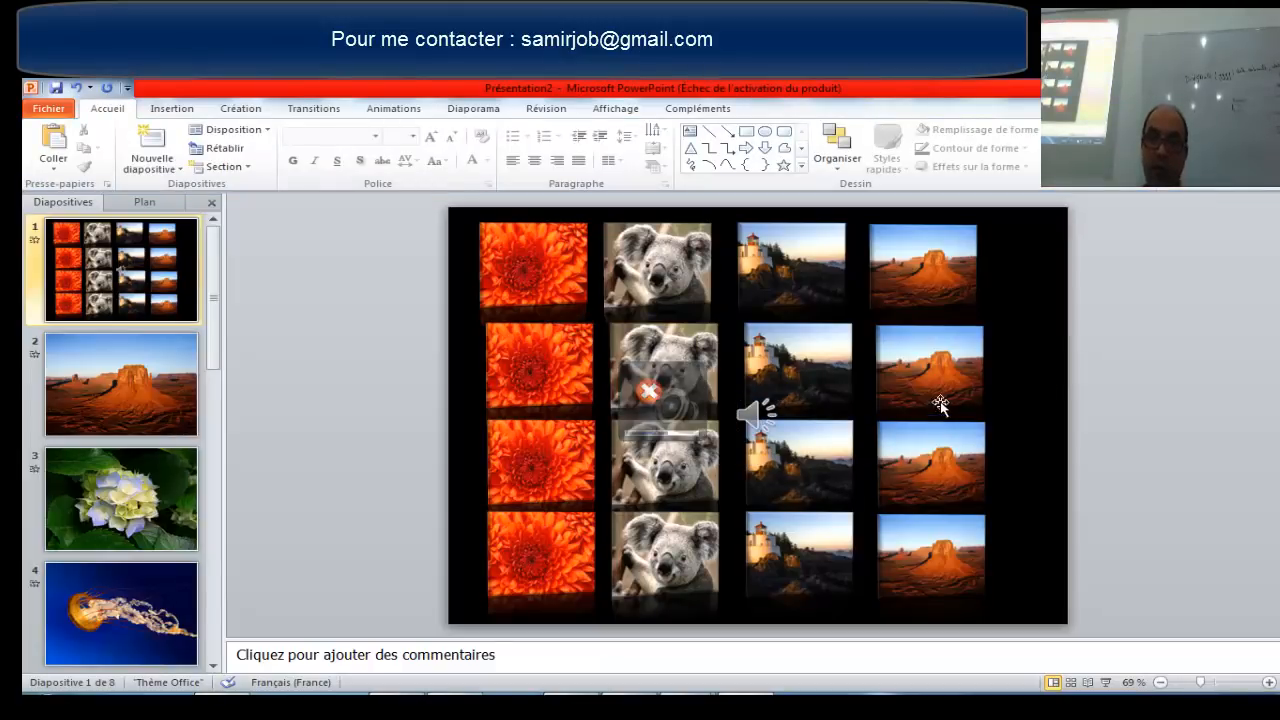
Check the audio clip's playback options, run the slide show from slide 1 to its end, and return to slide 1.
mouse_move(756, 416)
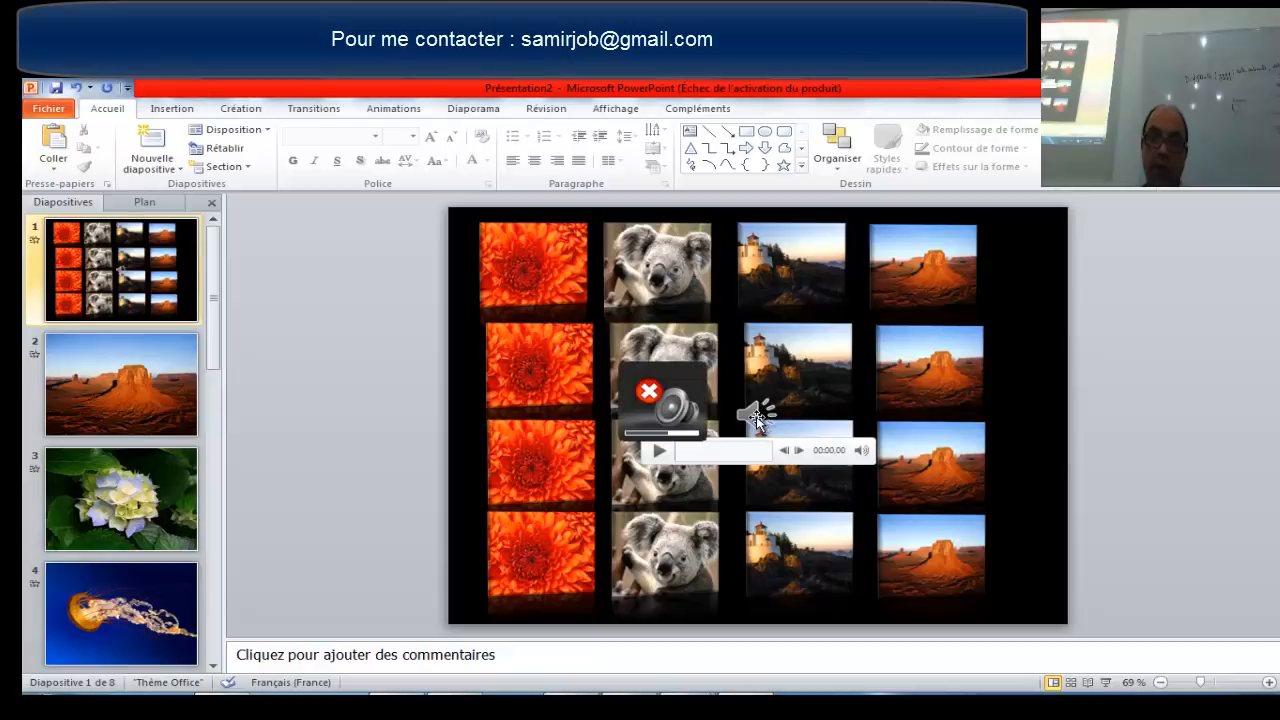
left_click(756, 416)
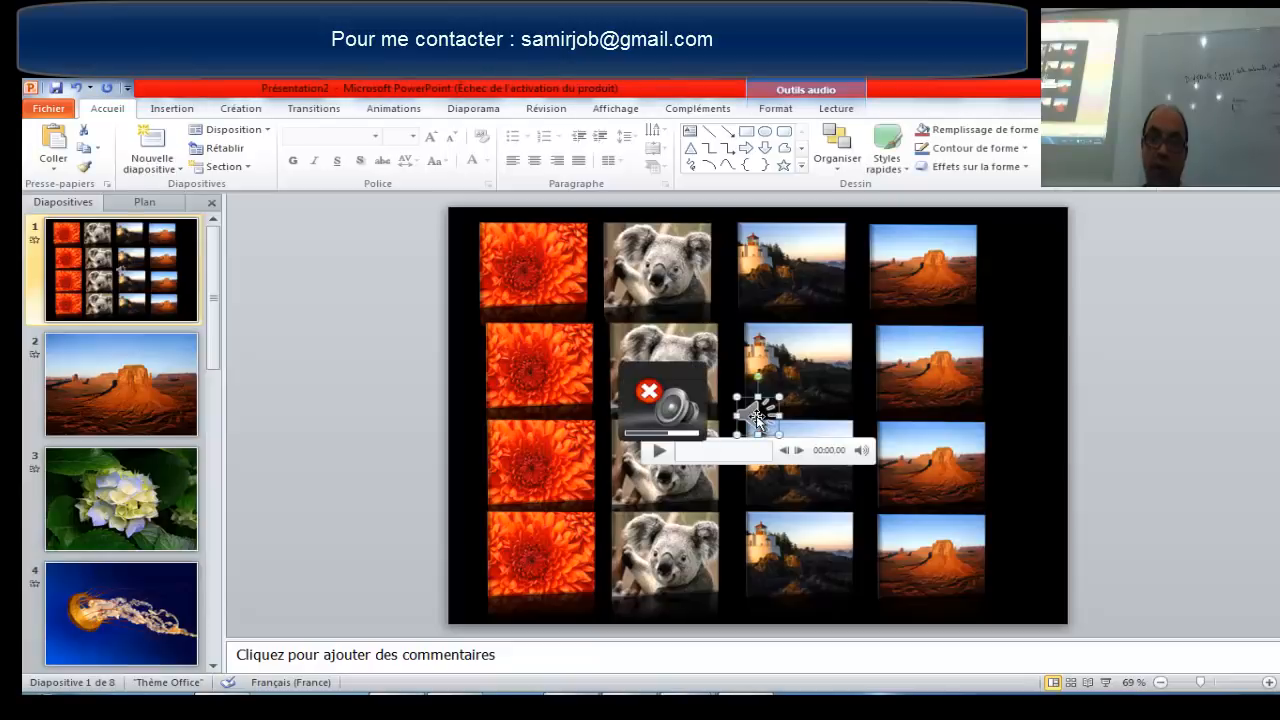
left_click(830, 109)
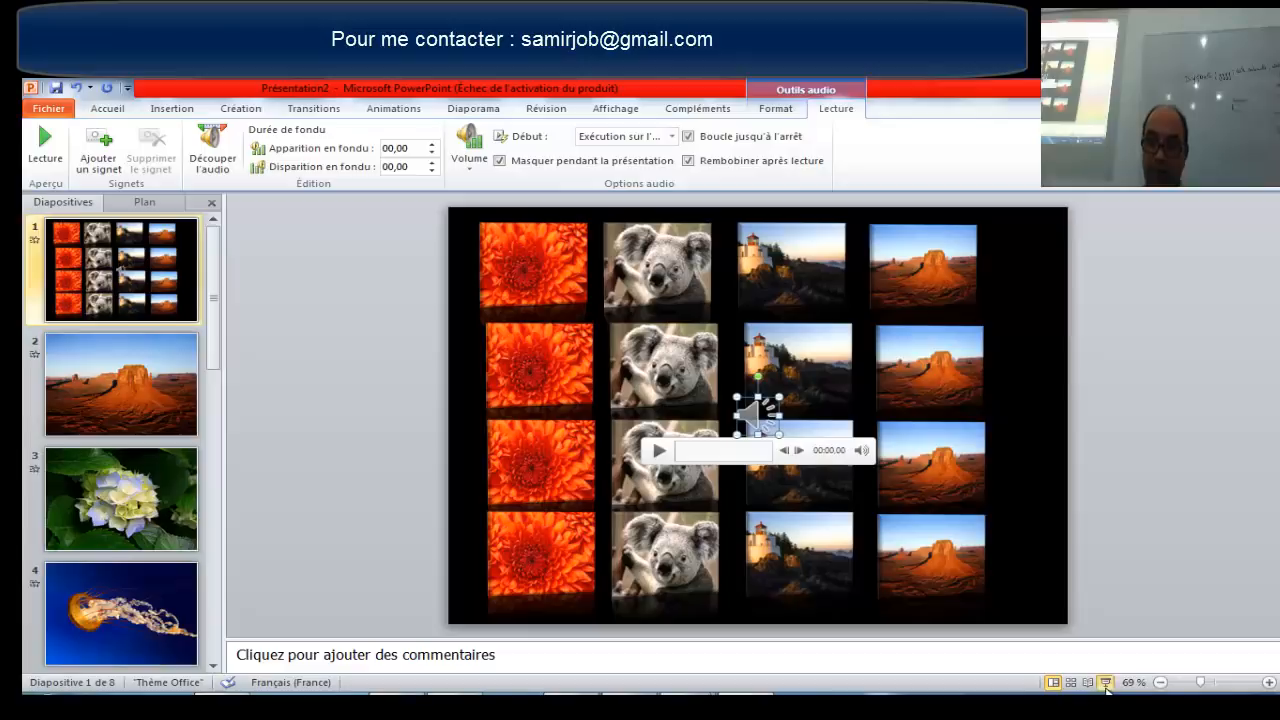
left_click(1100, 682)
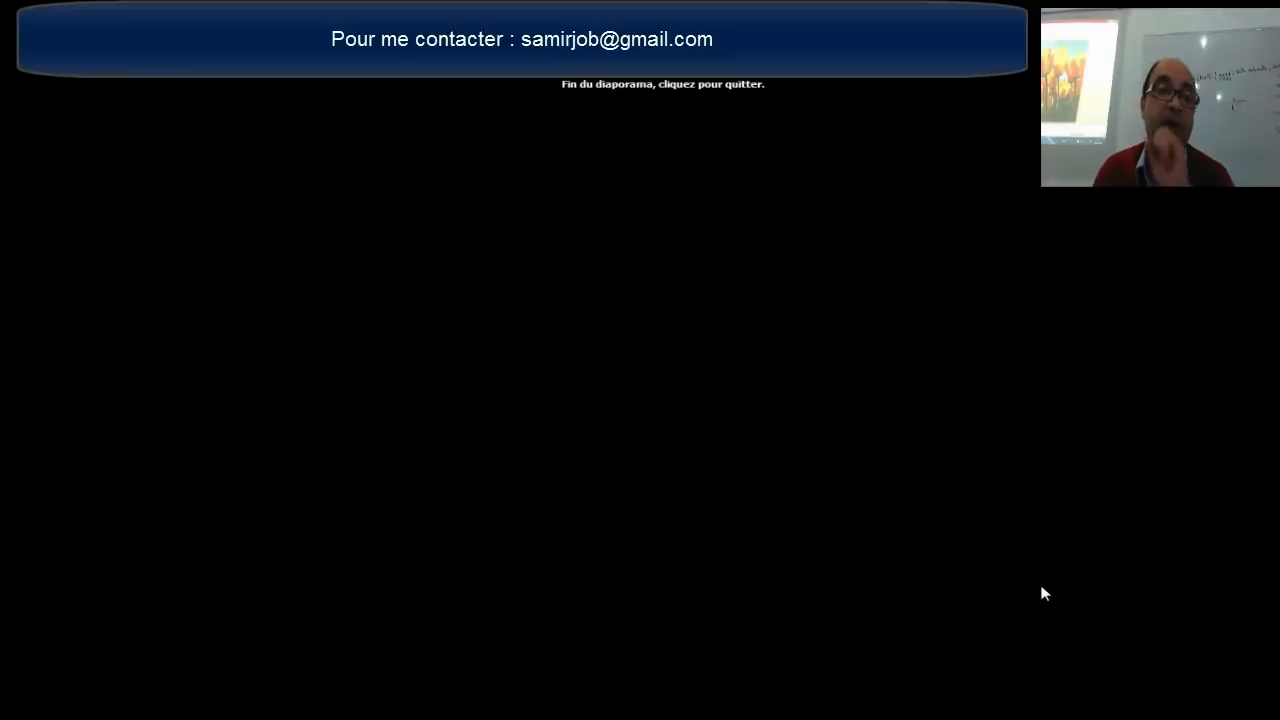
left_click(1043, 594)
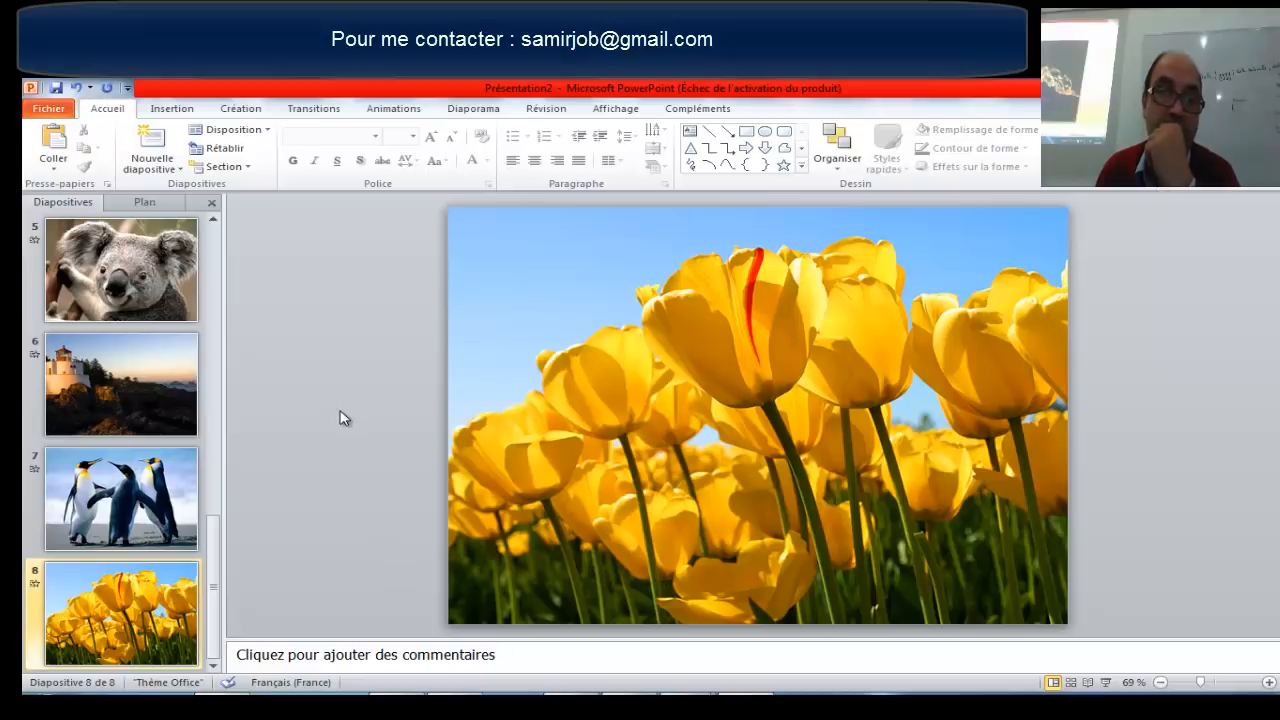
scroll(342, 418, "up", 2)
scroll(342, 418, "up", 2)
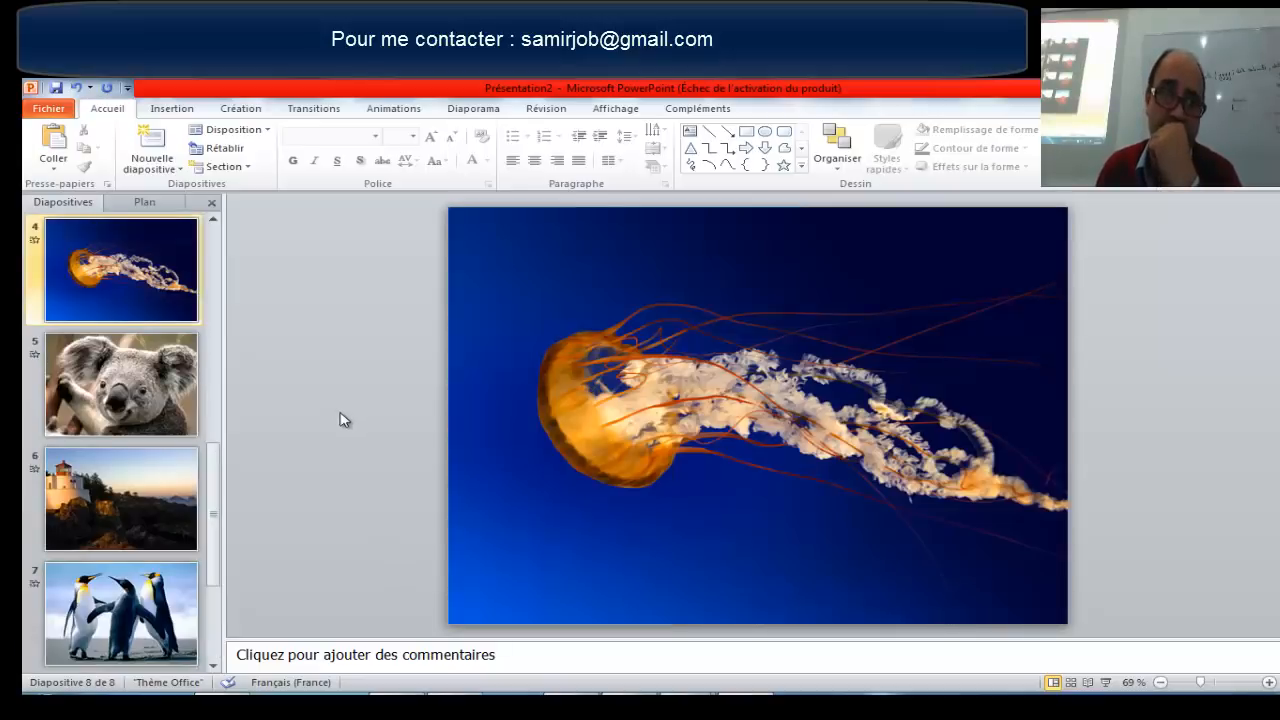
scroll(234, 389, "up", 3)
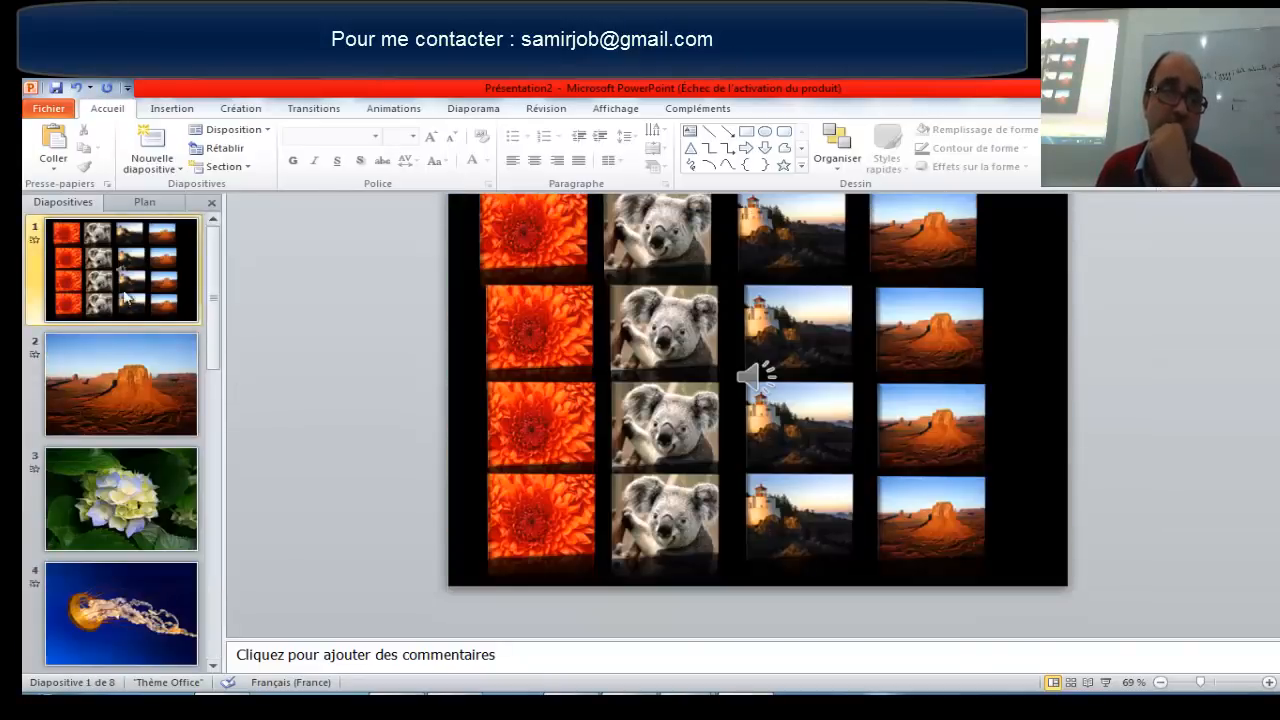